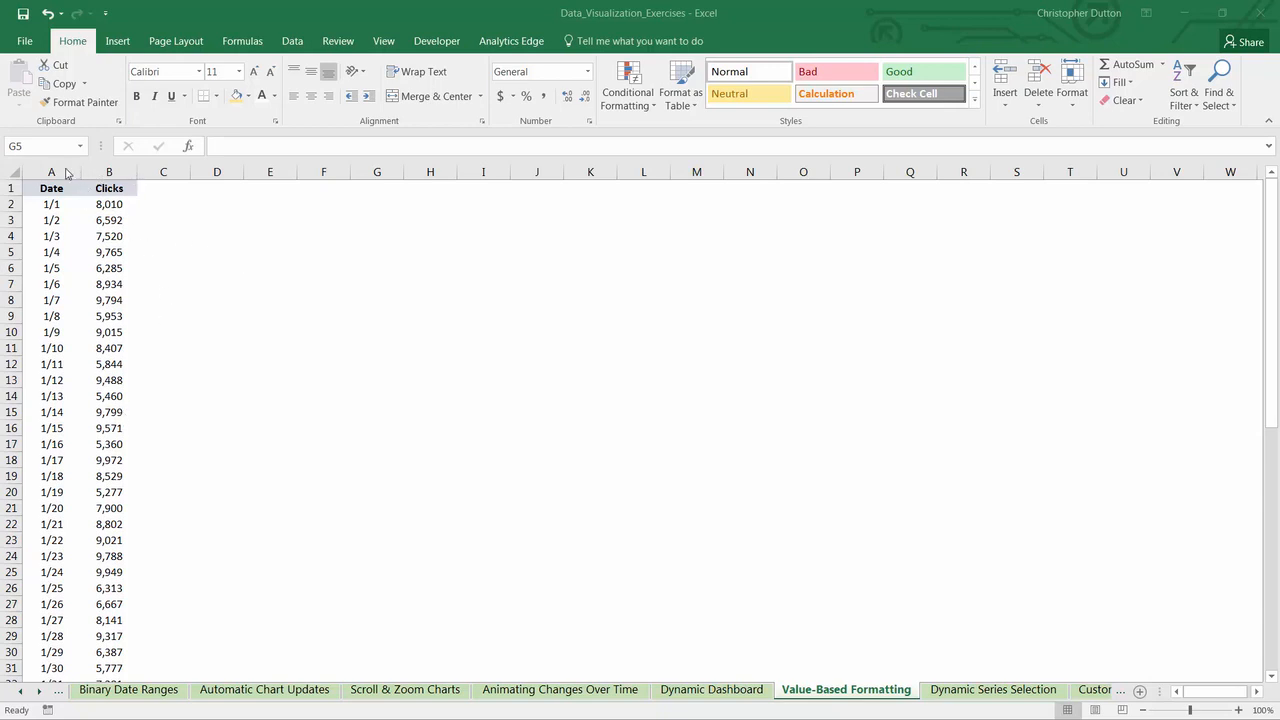
- Insert a clustered column chart of the Date and Clicks columns, widen it to fit all dates, and place it beside the data
left_click_drag(52, 174, 109, 173)
left_click(121, 44)
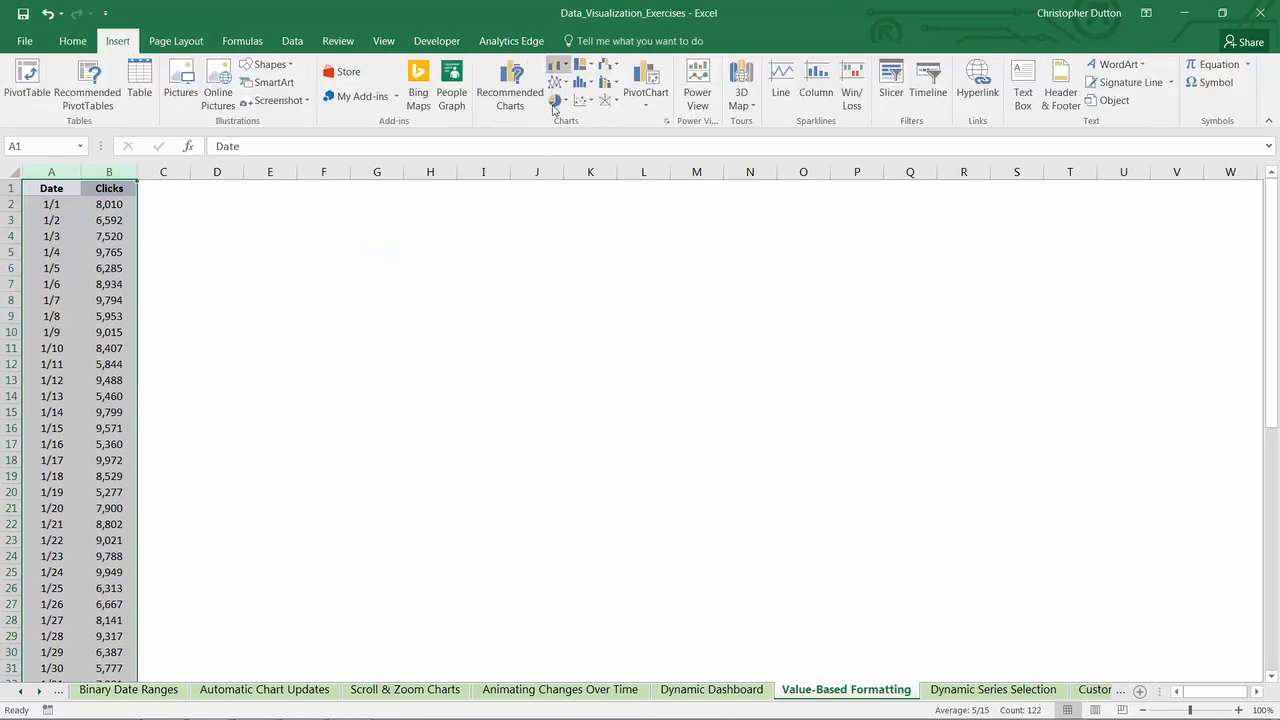
left_click(557, 67)
left_click(561, 126)
left_click_drag(854, 559, 1125, 476)
left_click_drag(874, 323, 799, 211)
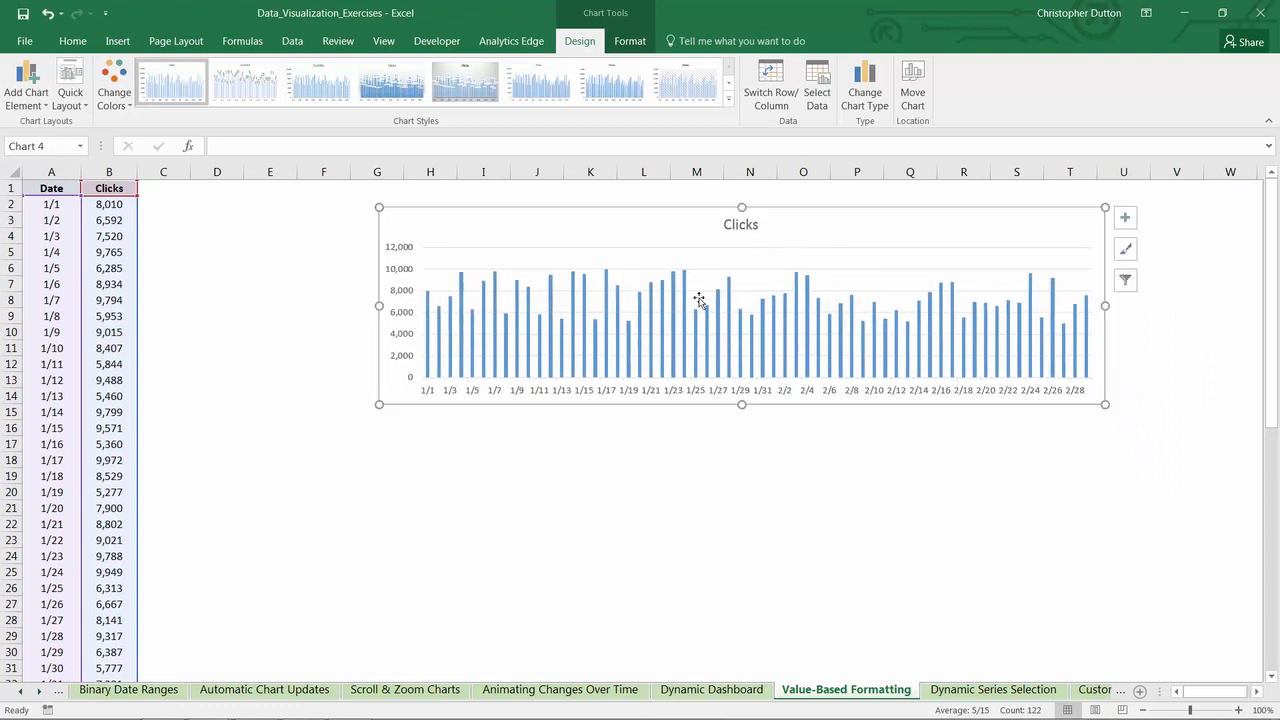
- Format the Clicks data series with a solid dark blue-gray fill
right_click(687, 311)
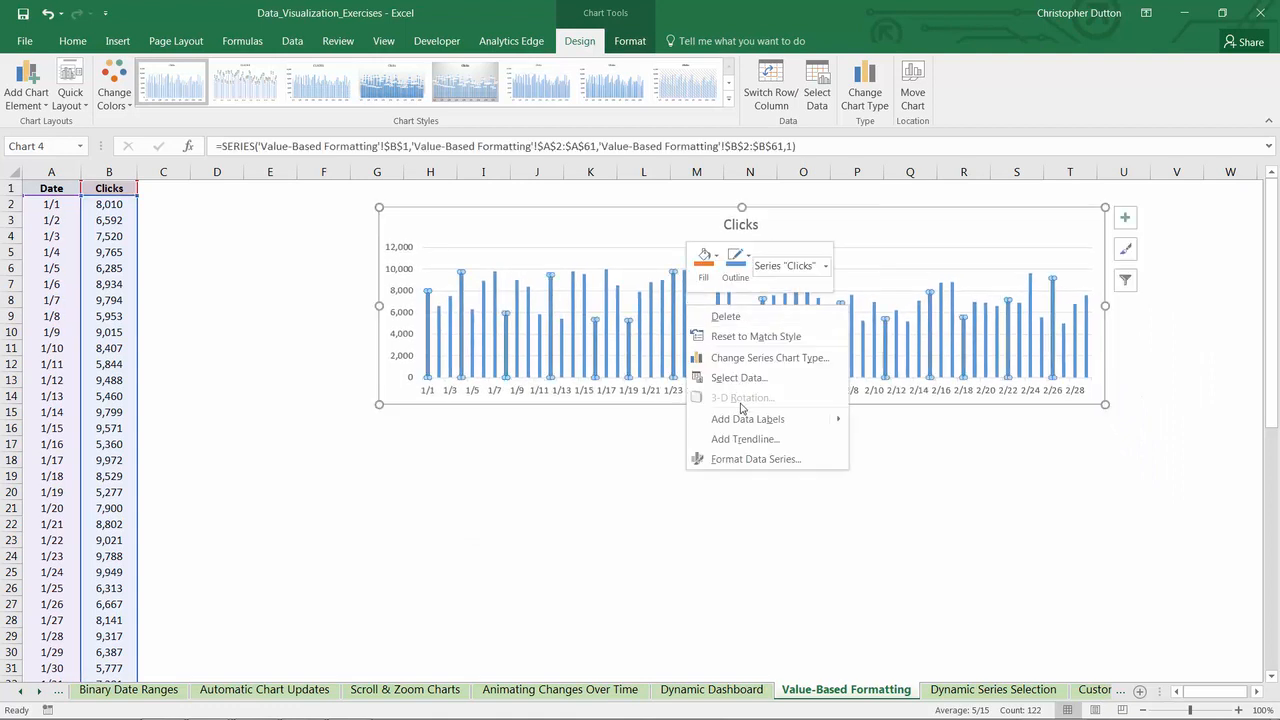
left_click(755, 459)
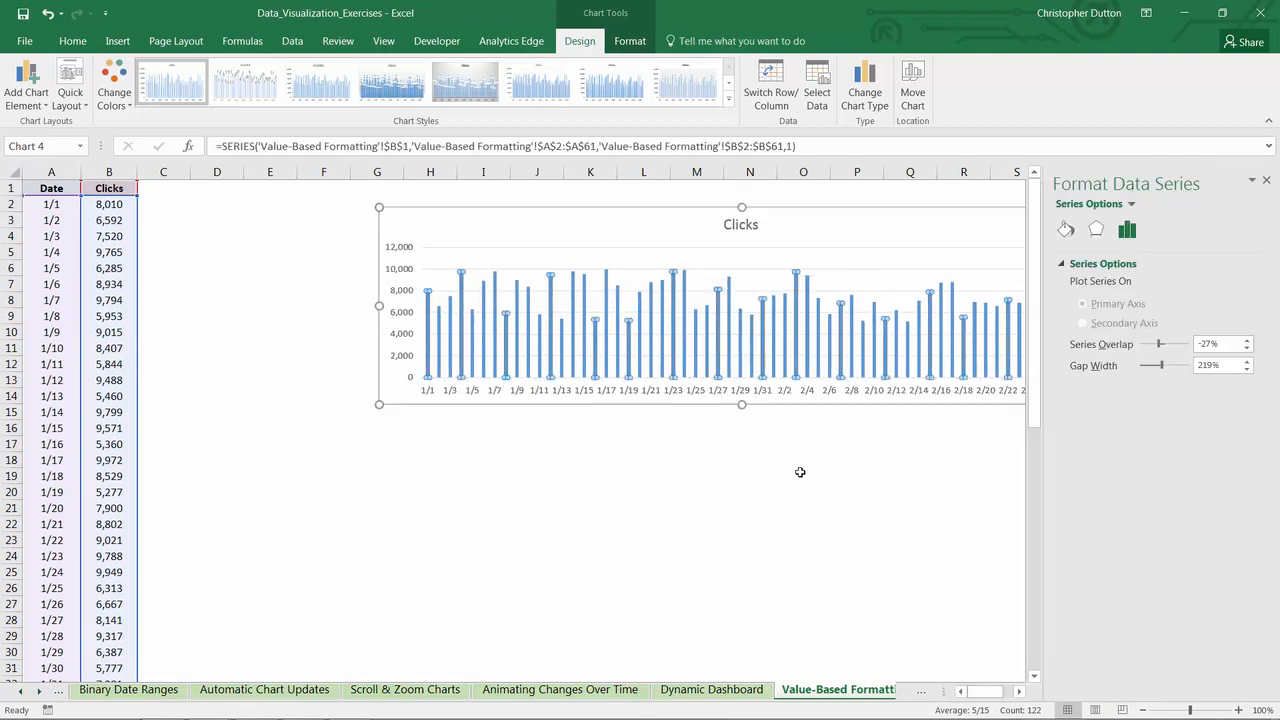
left_click(1064, 232)
left_click(1075, 306)
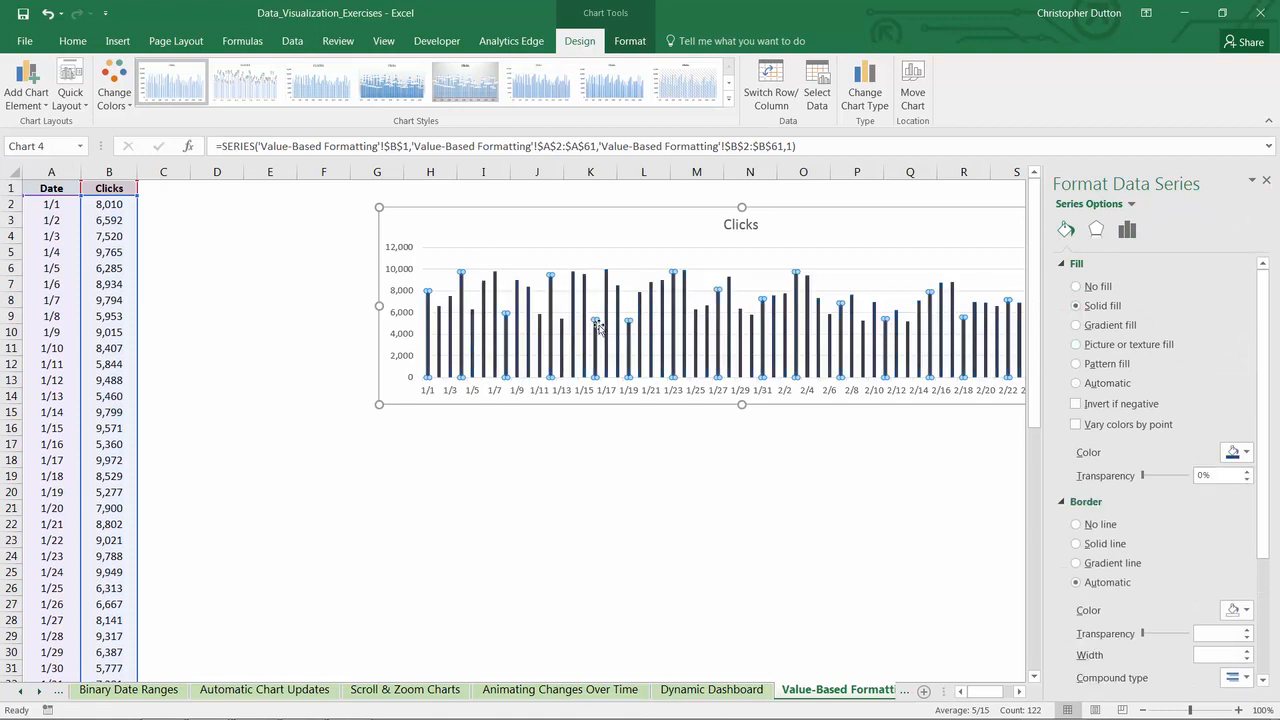
- Try recoloring only the 1/7 column with a lighter blue-gray fill, and undo that color change
left_click(463, 290)
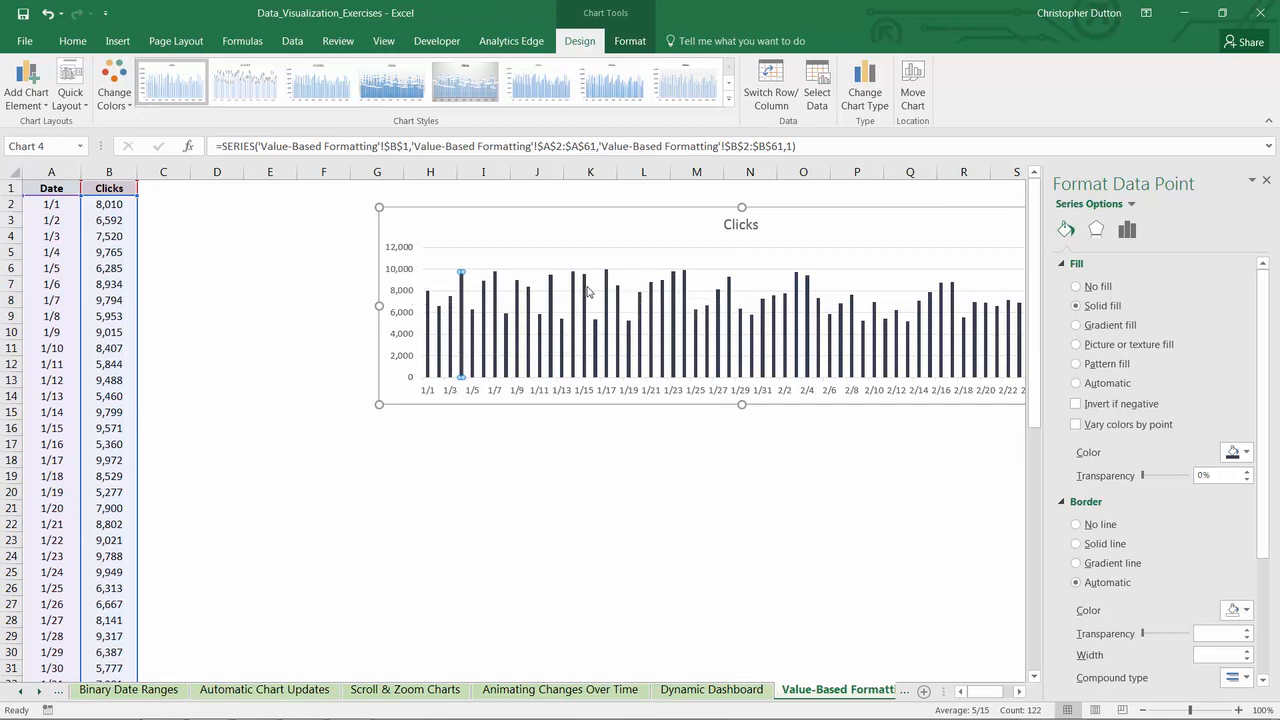
left_click(484, 286)
left_click(494, 288)
mouse_move(495, 285)
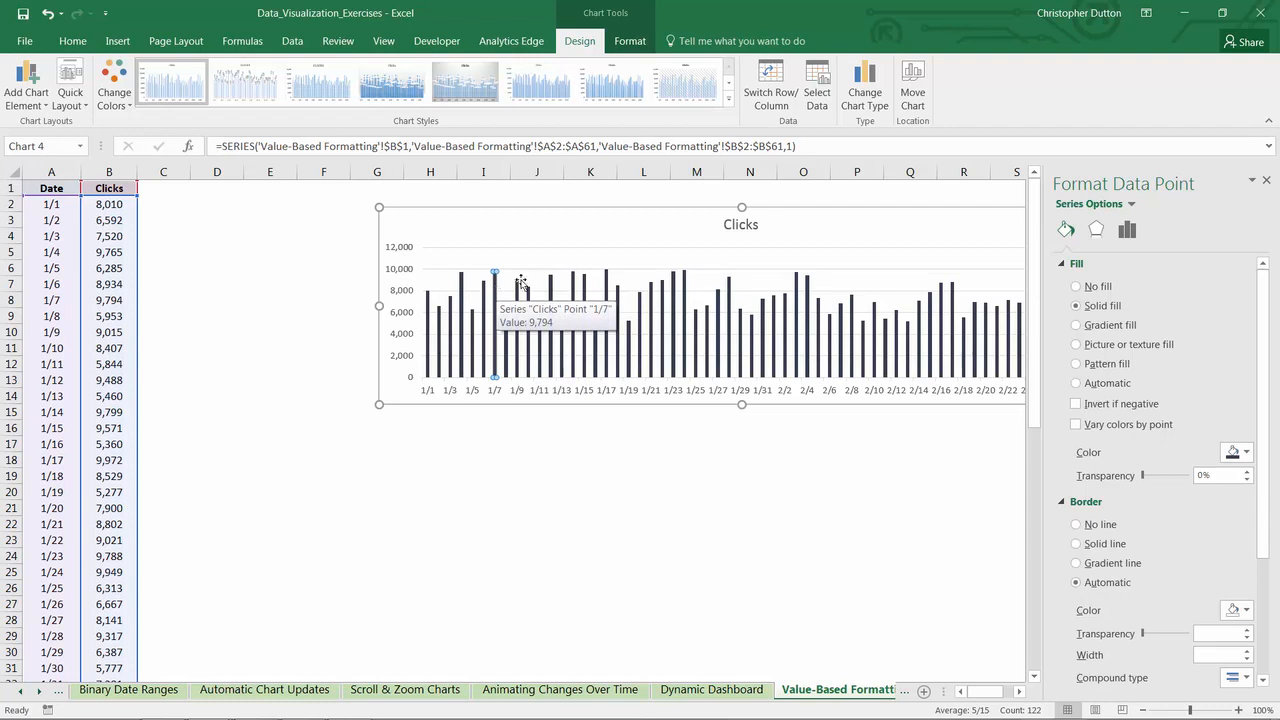
left_click(1246, 454)
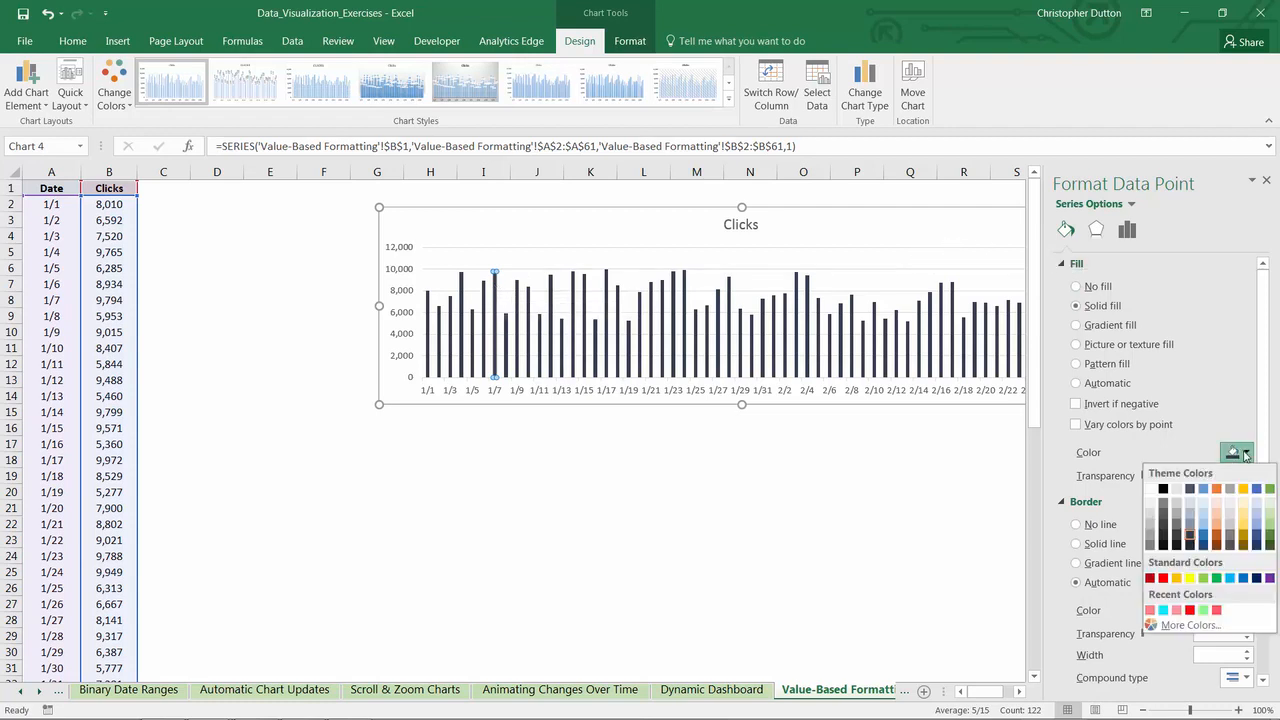
left_click(1189, 522)
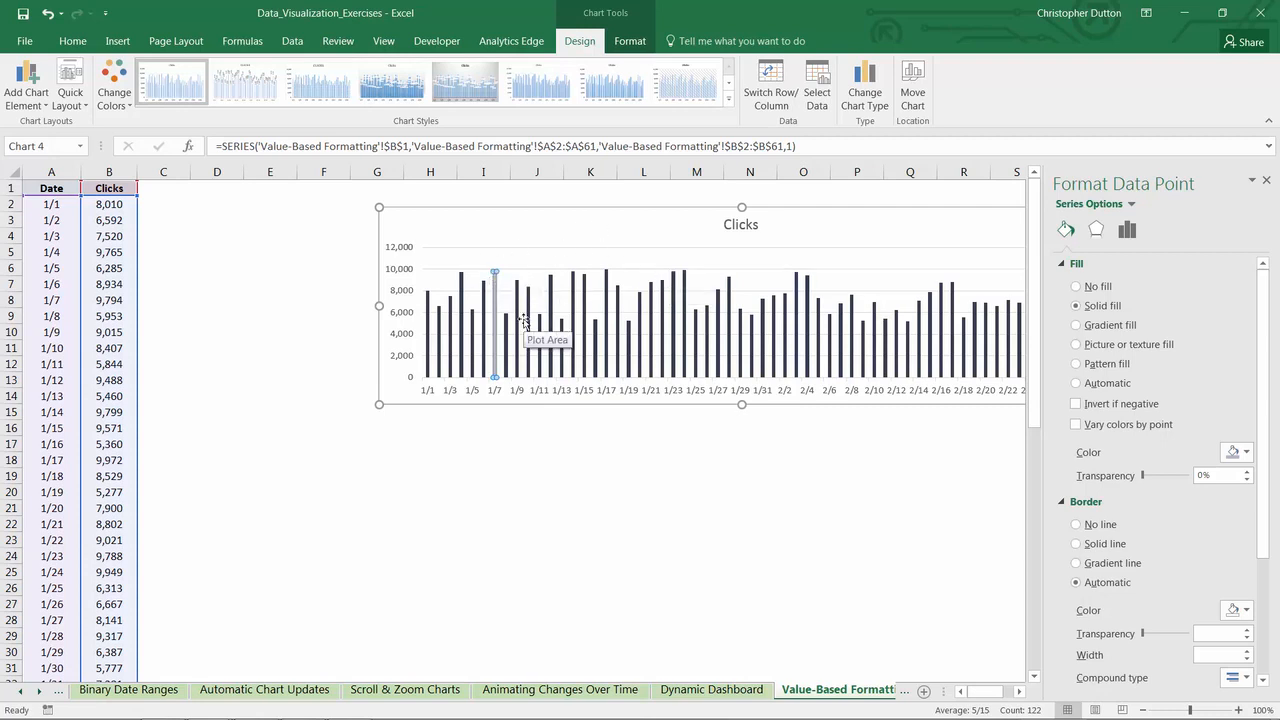
key("ctrl+z")
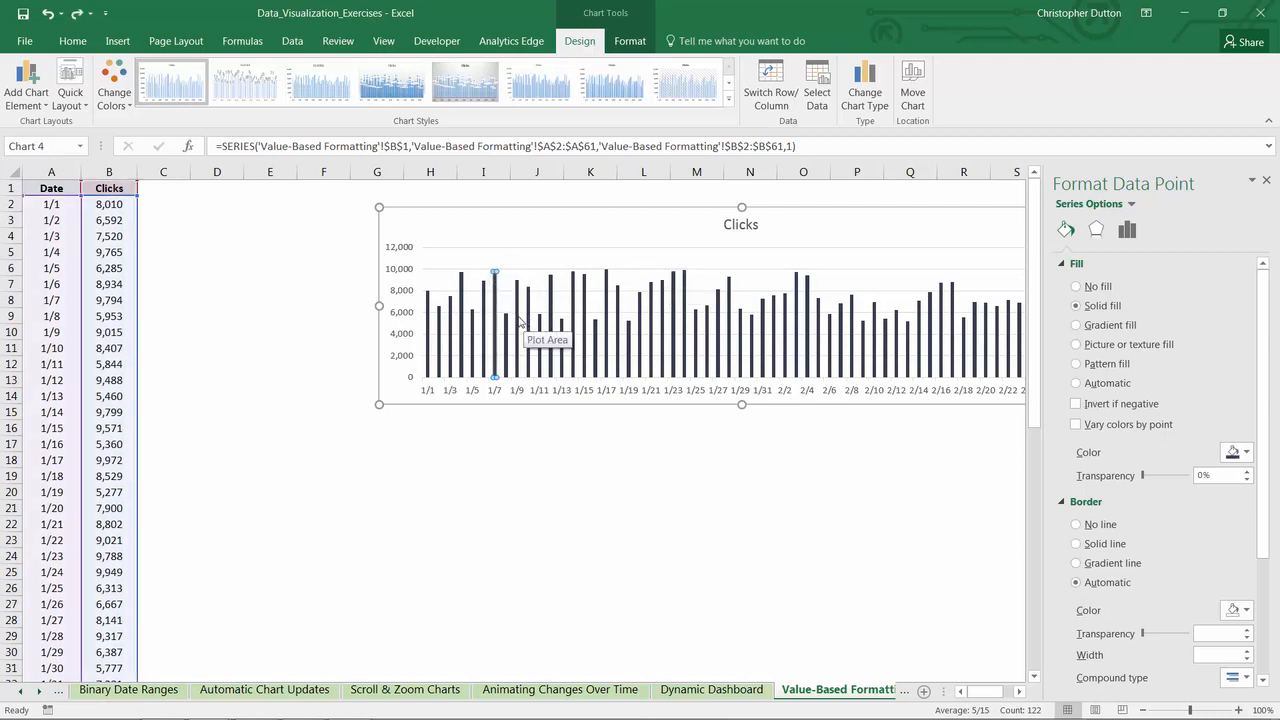
- Close the data point formatting and move the Clicks chart to about columns J to W, freeing the columns beside the data
left_click(1266, 182)
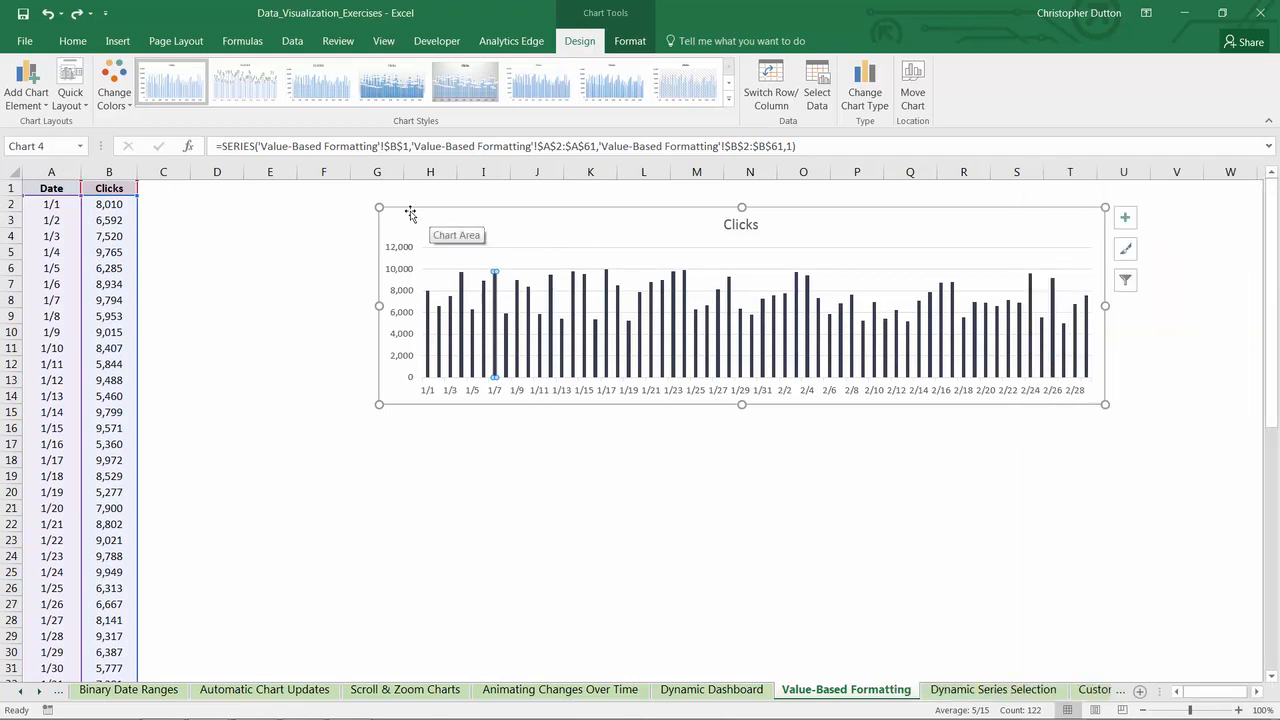
left_click_drag(410, 213, 532, 212)
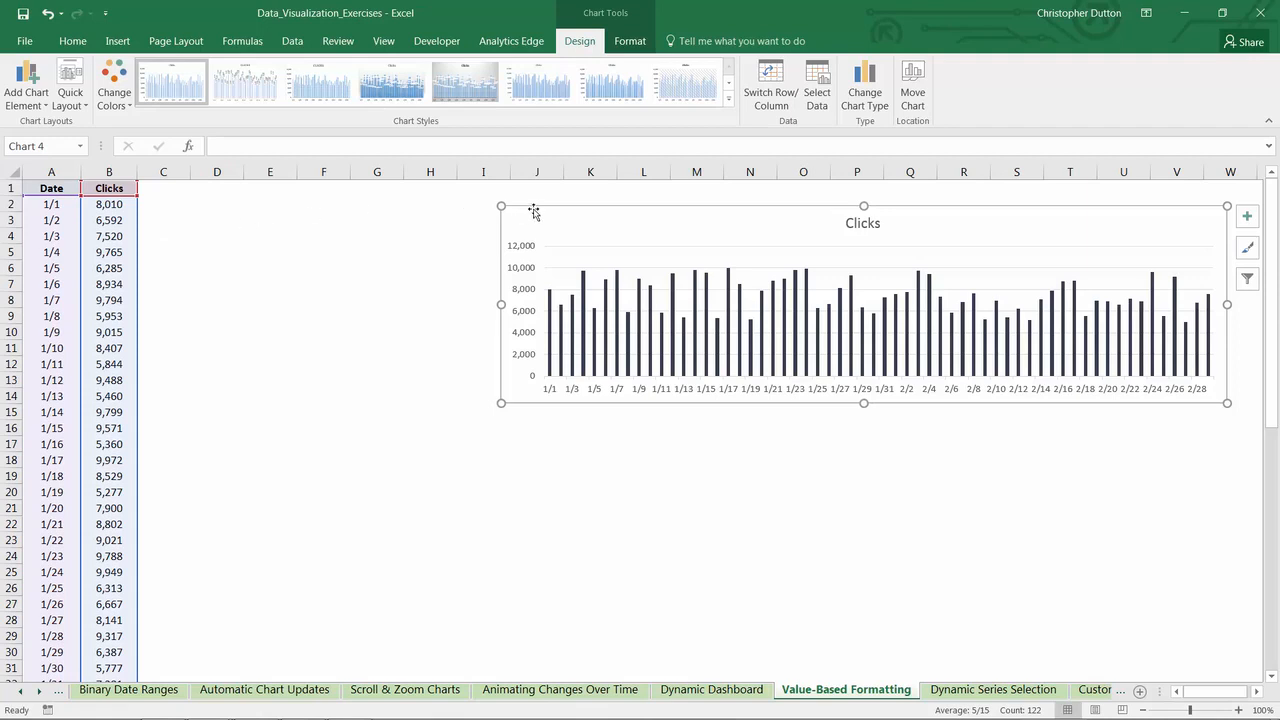
left_click_drag(535, 209, 551, 200)
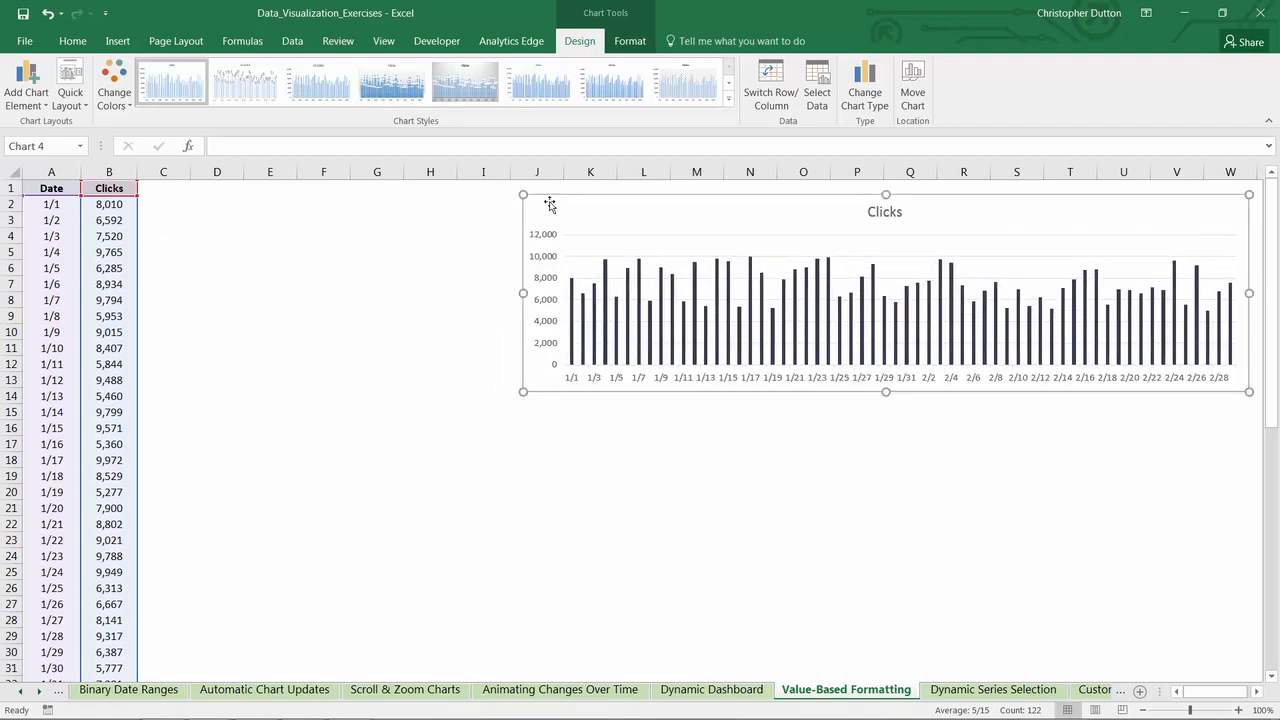
left_click(345, 257)
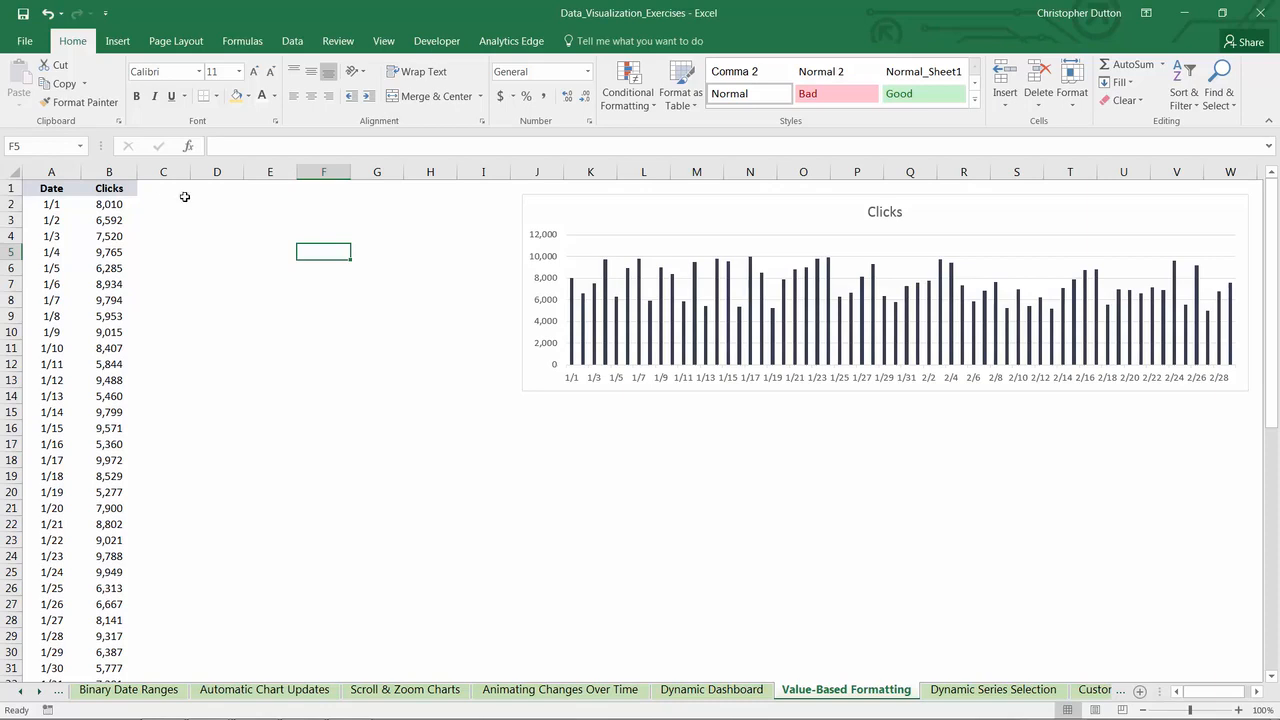
- Enter the header PercentRank in cell C1
left_click(158, 187)
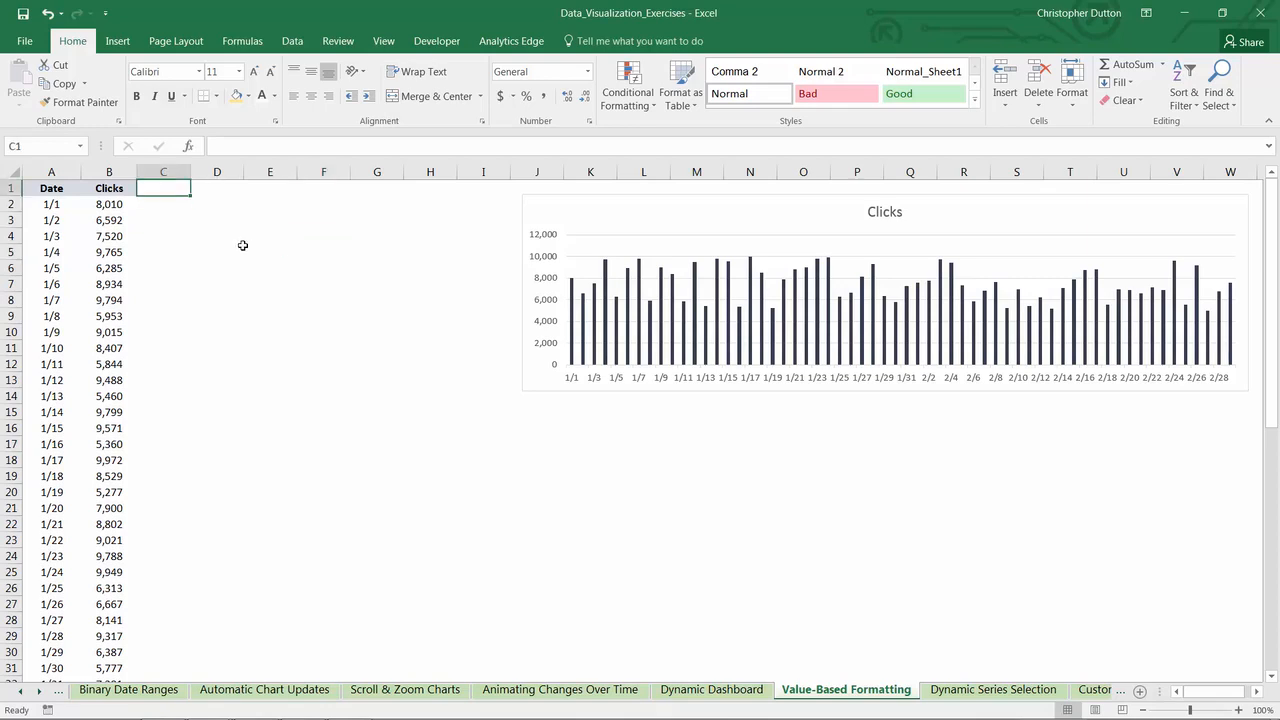
type("Pe")
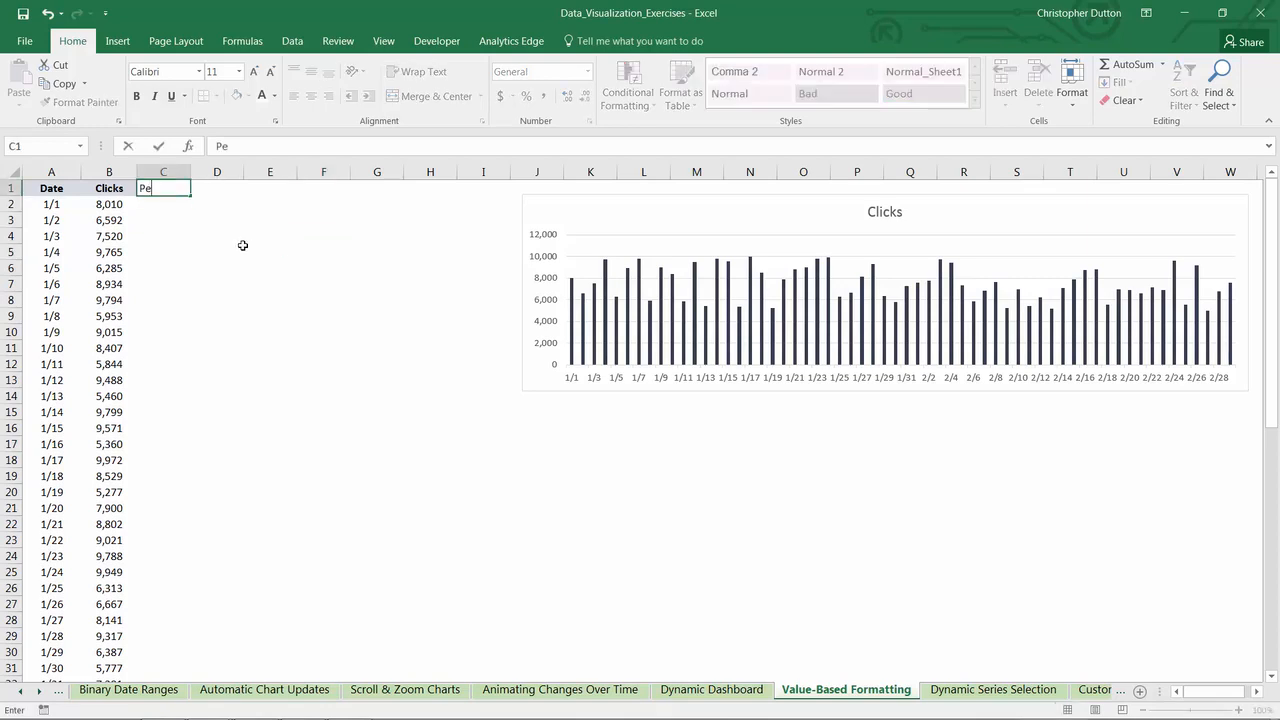
type("rcentRank")
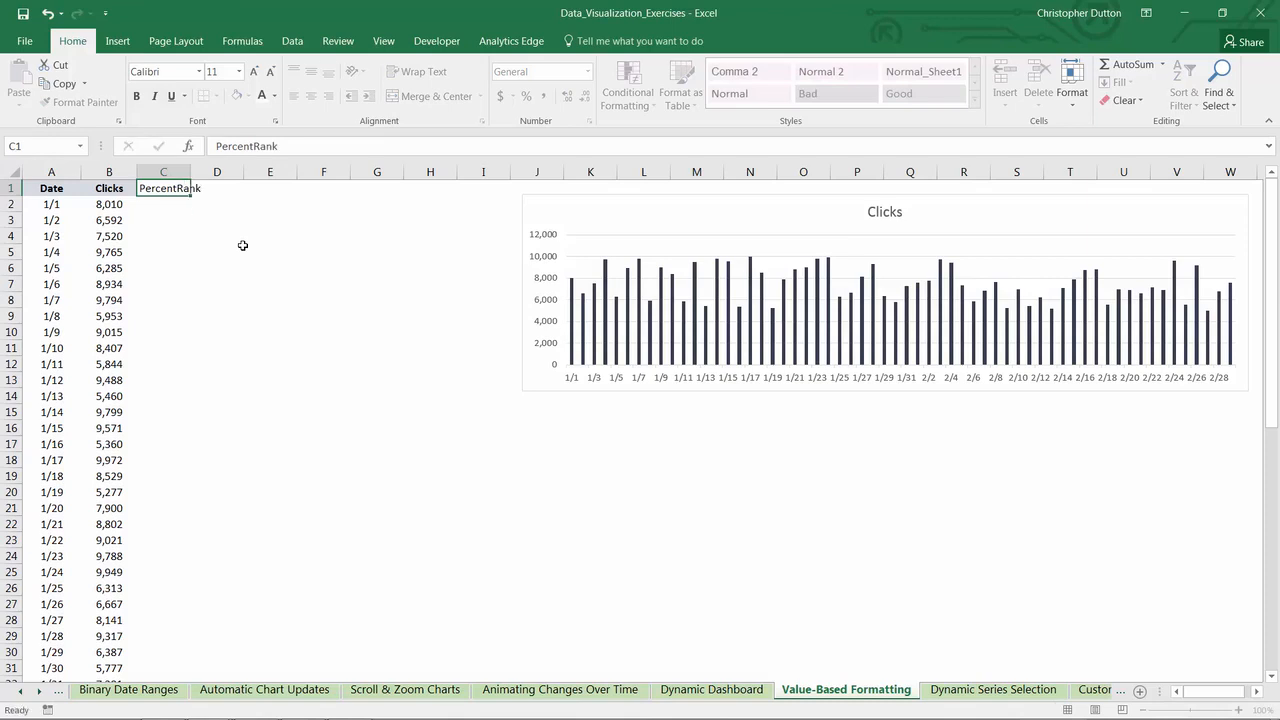
key("Return")
- Enter the formula =PERCENTRANK(B:B,B2) in cell C2 to rank the first day's clicks against all of column B
type("=PERC")
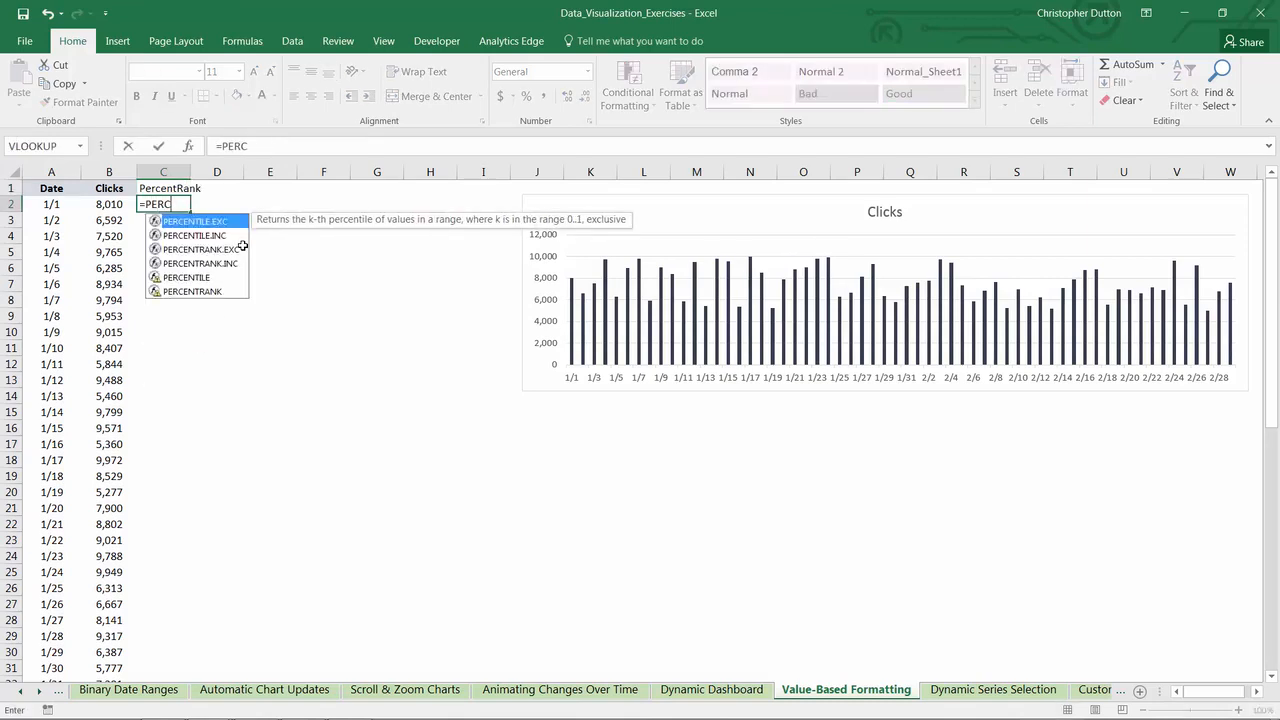
type("ENTRANK(")
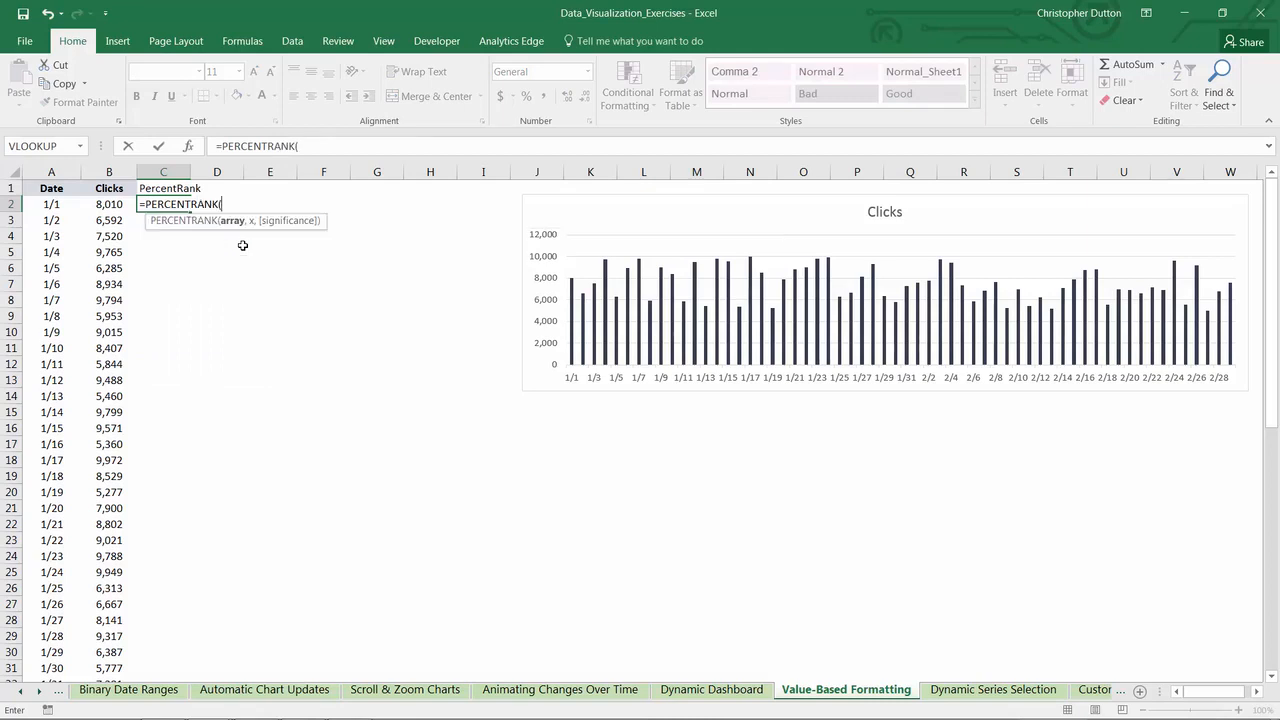
left_click(111, 170)
type(",")
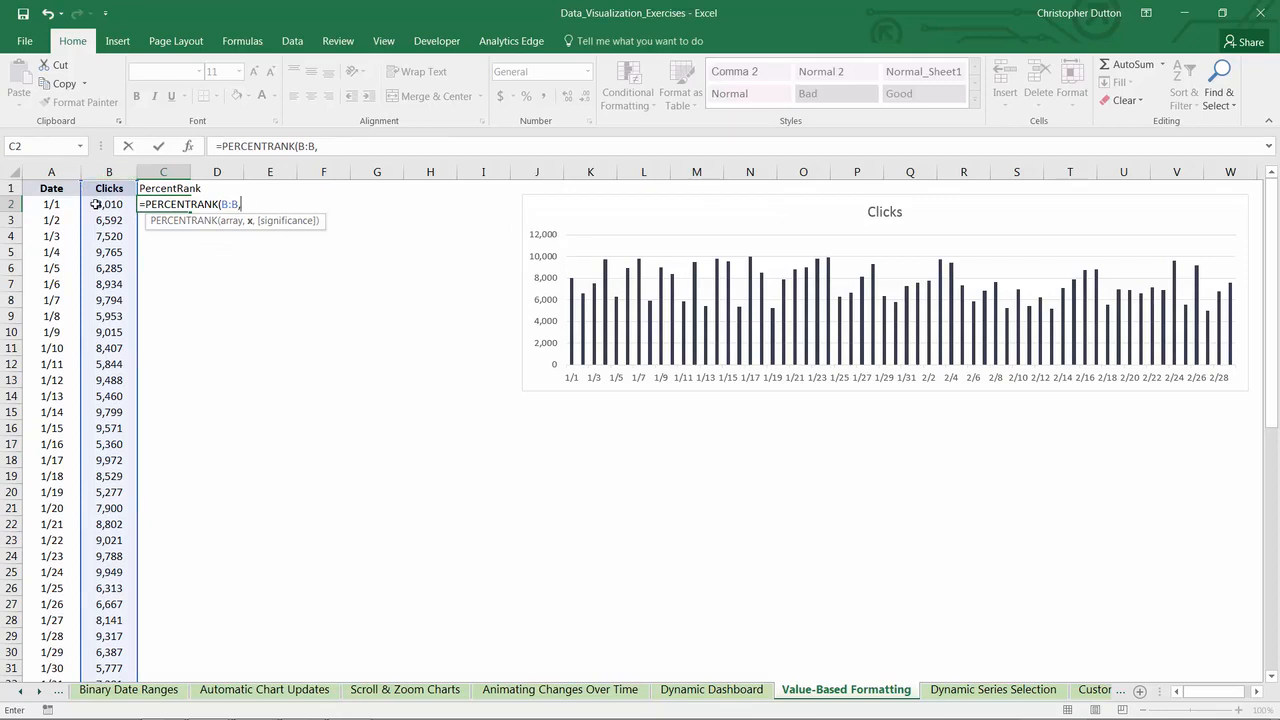
left_click(95, 204)
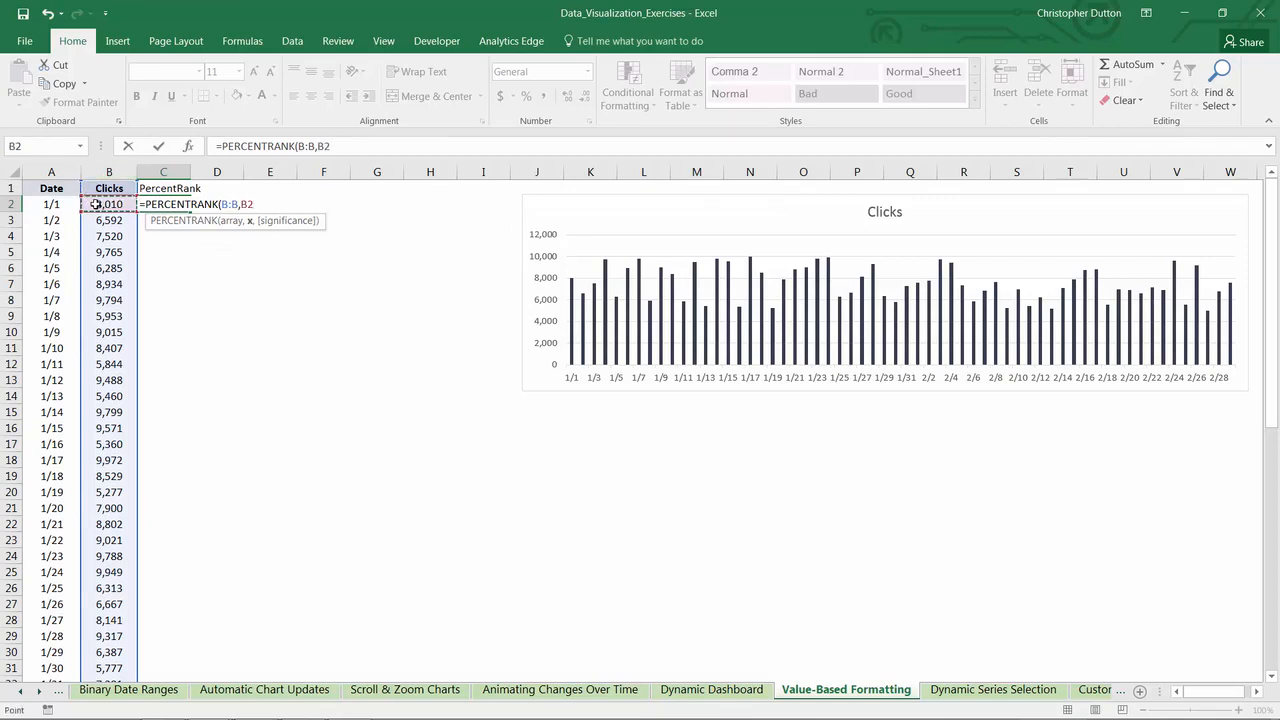
key("Return")
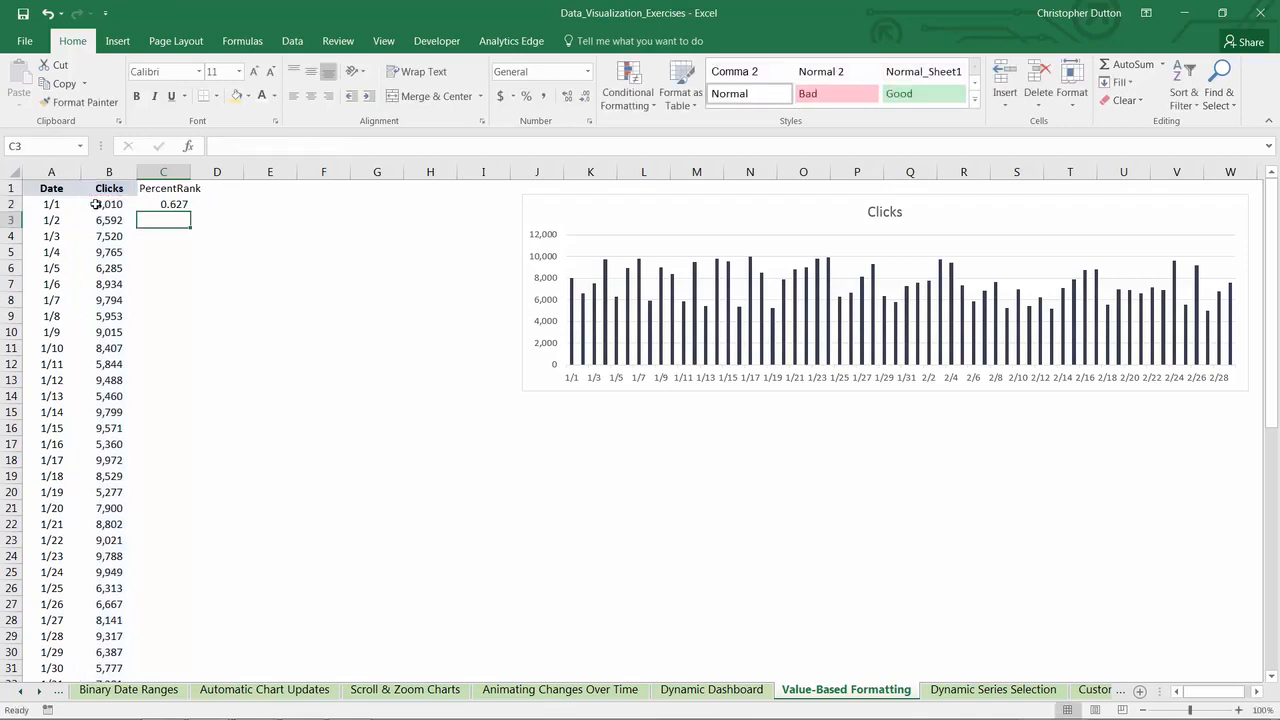
- Format C2 as a percentage and fill its formula down to the last data row
left_click(183, 204)
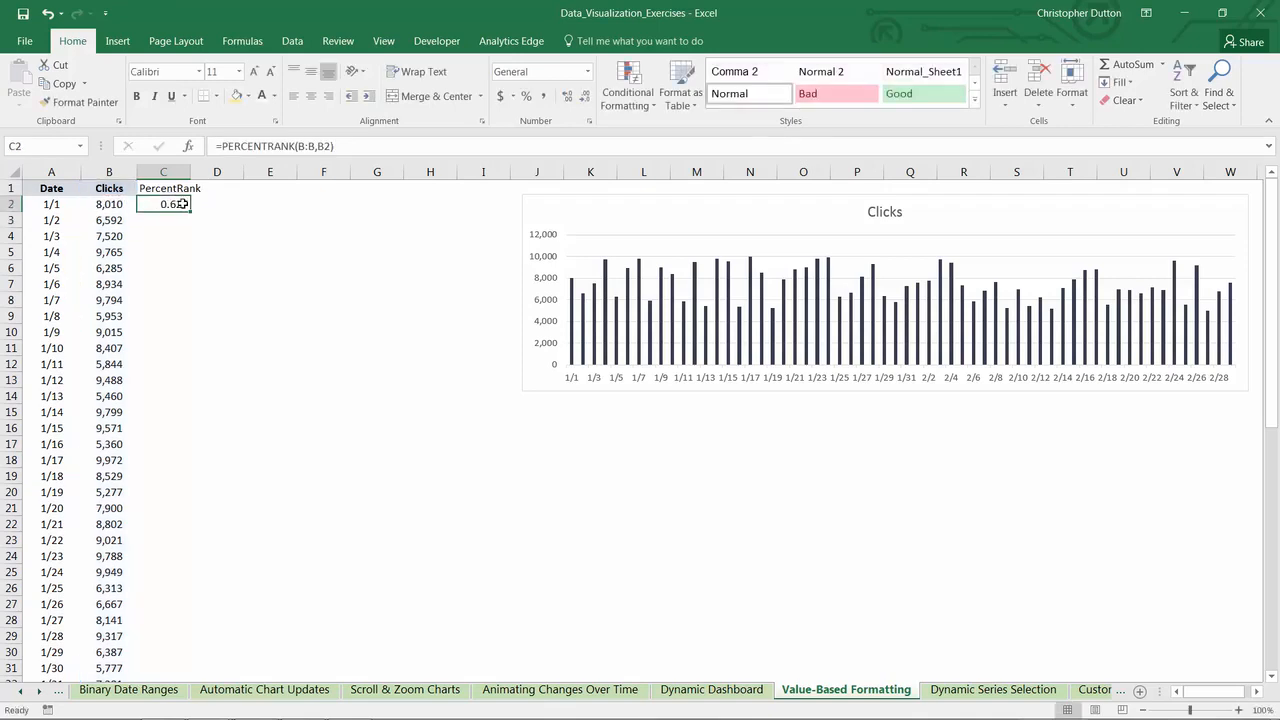
left_click(526, 96)
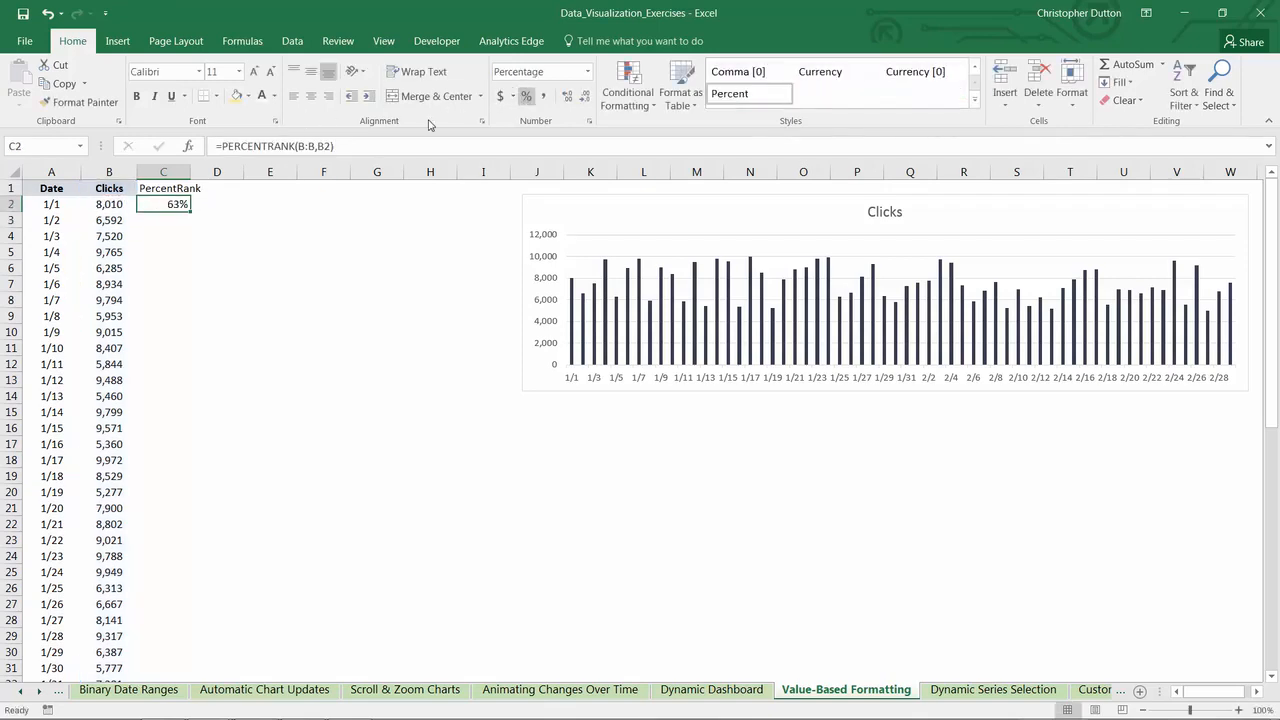
double_click(193, 213)
- Center the contents of column C and widen the column to fit the PercentRank header
left_click(163, 172)
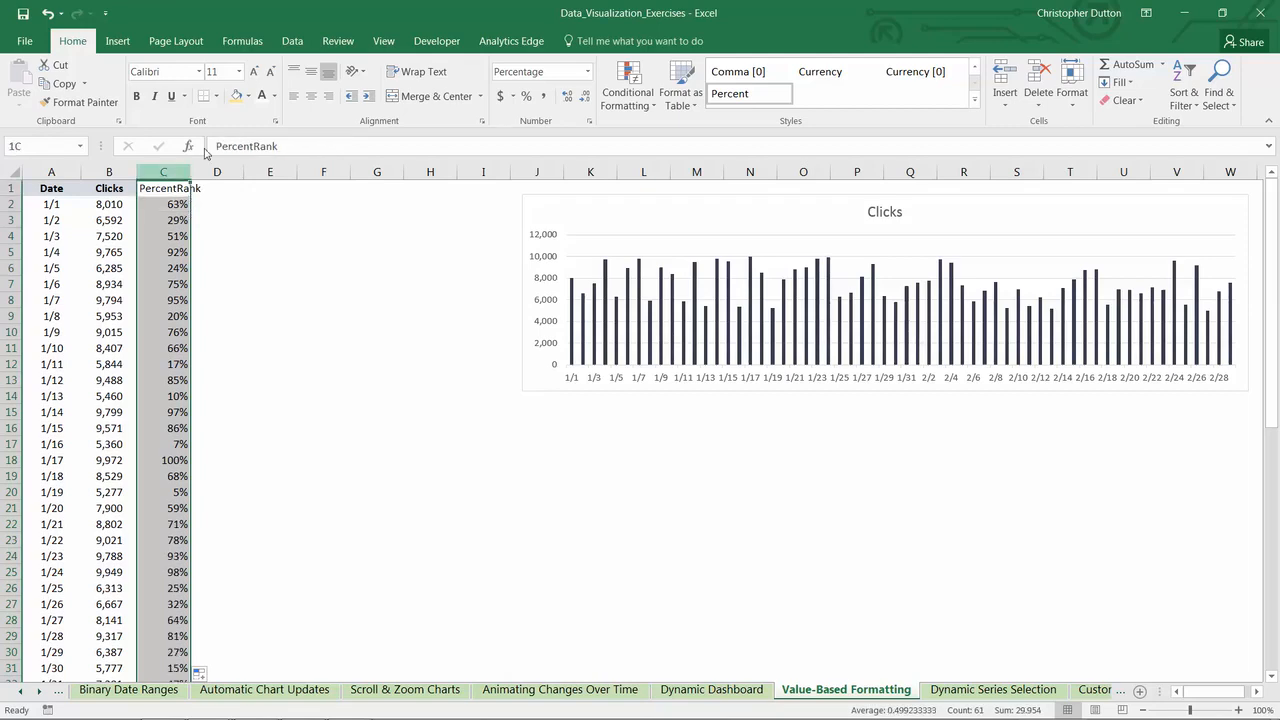
left_click(311, 96)
left_click_drag(190, 172, 219, 172)
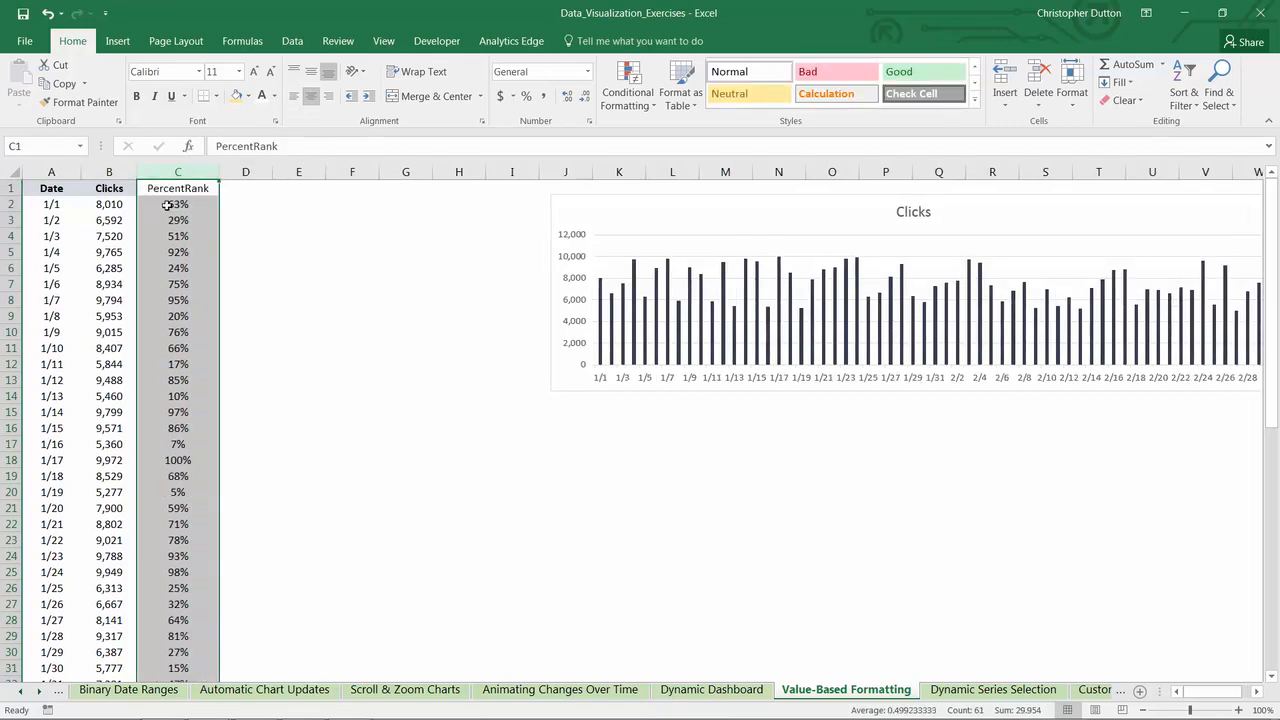
- Check the PercentRank formula and compare the highest and lowest Clicks values, on 1/17 and 2/27, with their percent ranks
left_click(168, 206)
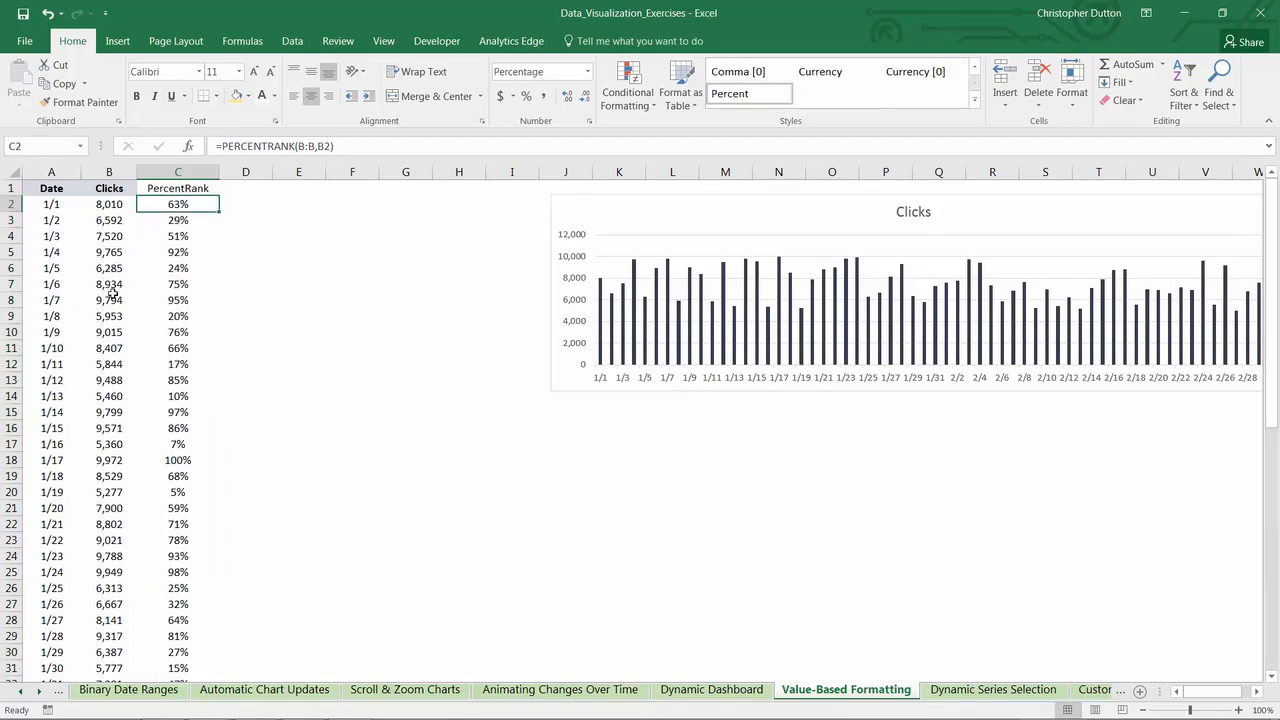
scroll(112, 290, "down", 2)
left_click(115, 366)
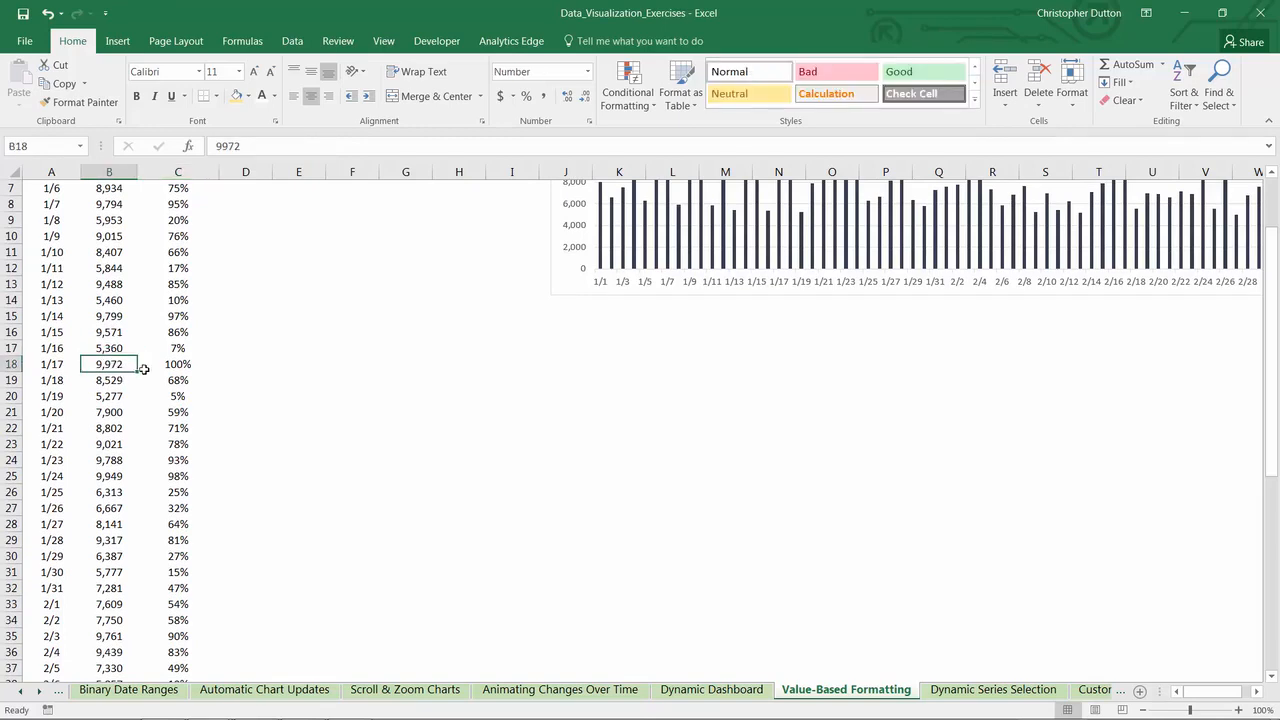
left_click(180, 366)
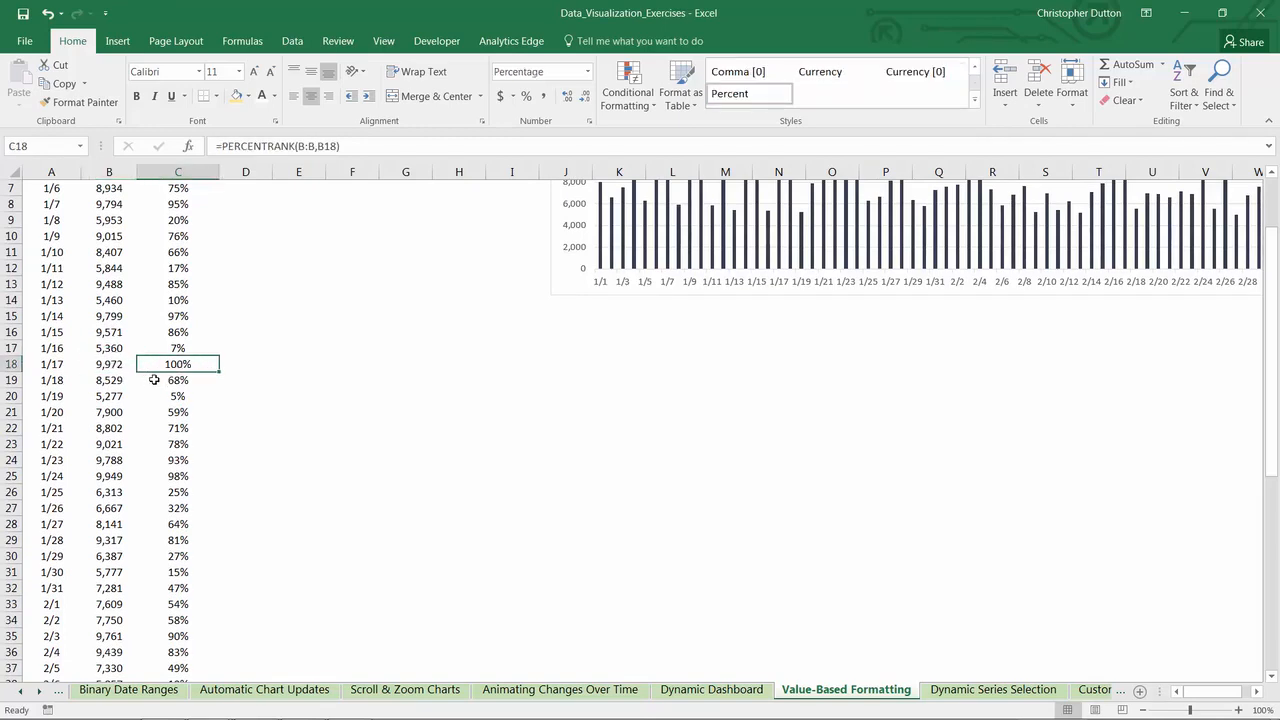
scroll(152, 380, "down", 4)
scroll(152, 380, "down", 8)
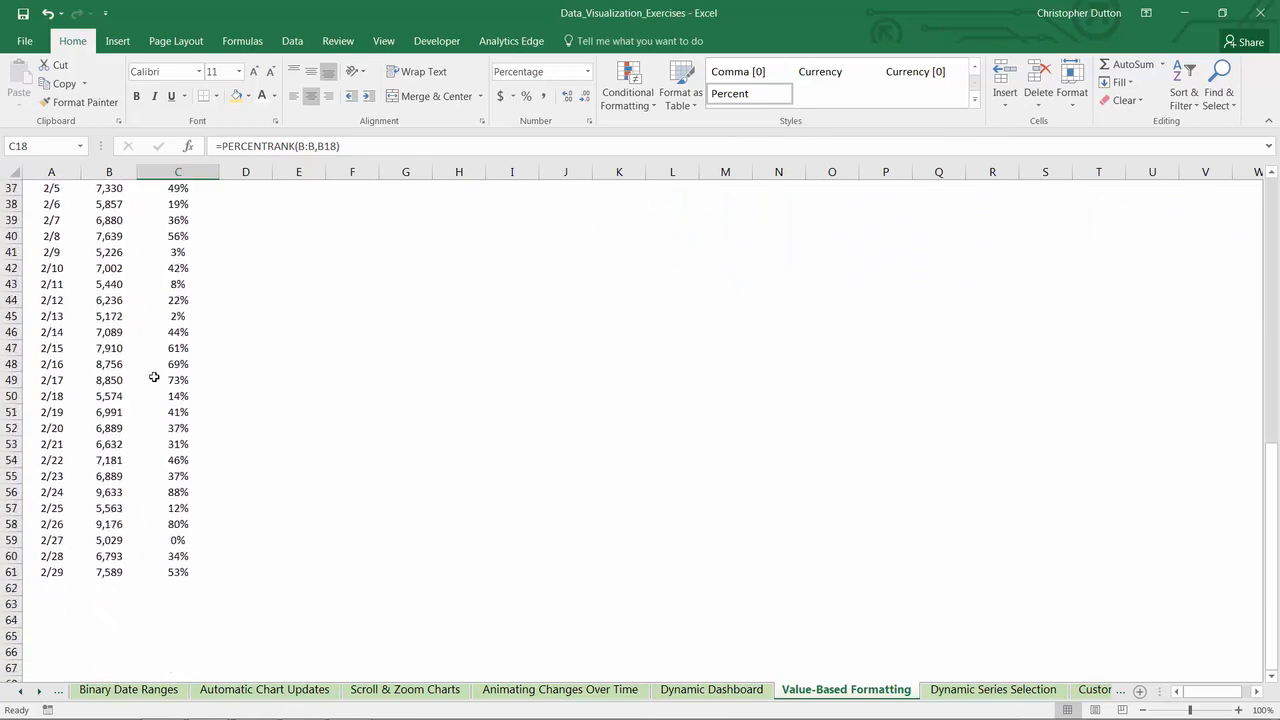
left_click(118, 444)
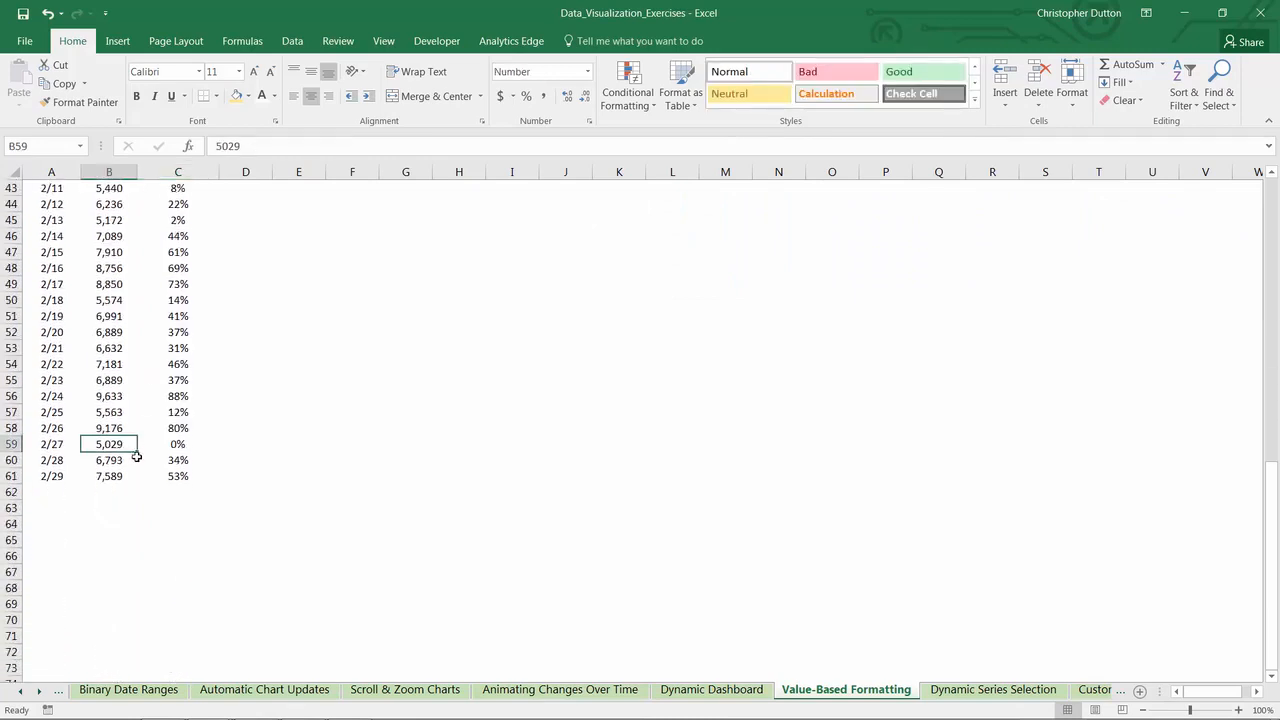
left_click(177, 444)
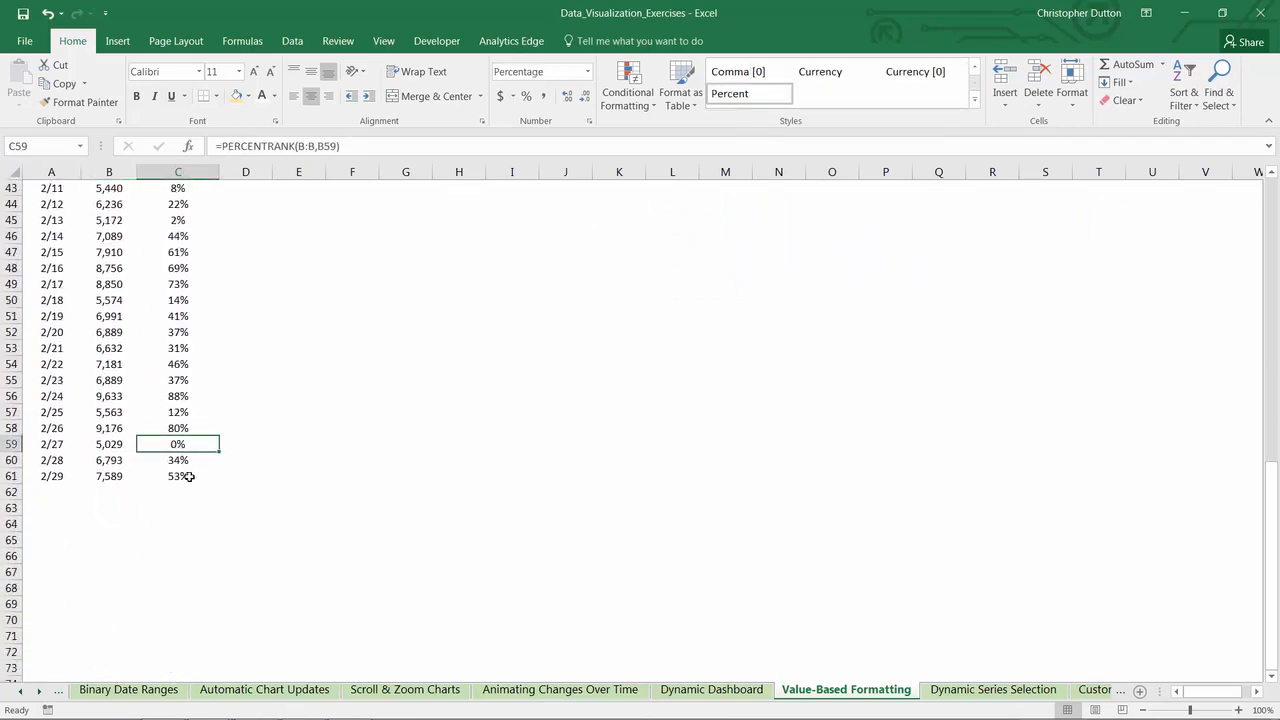
scroll(190, 470, "up", 14)
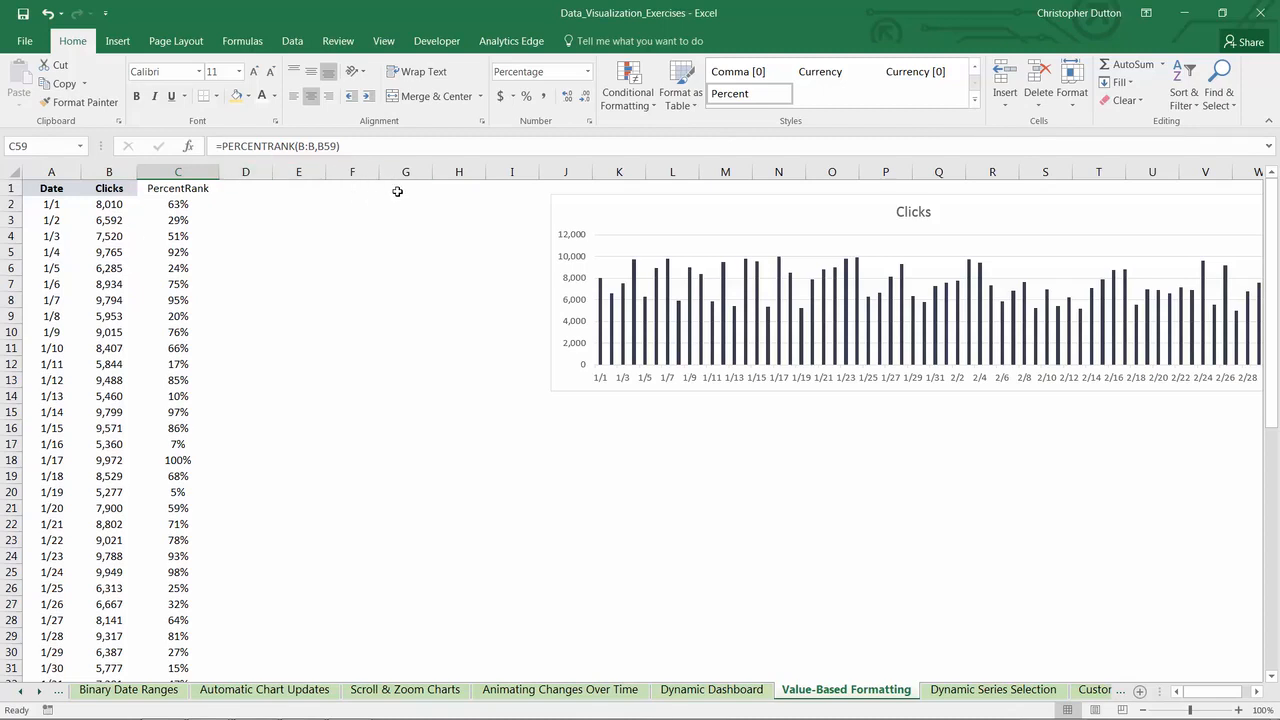
- Enter the percentile thresholds 0.25, 0.5, 0.75 and 1 as column headers in cells D1 to G1
left_click(246, 190)
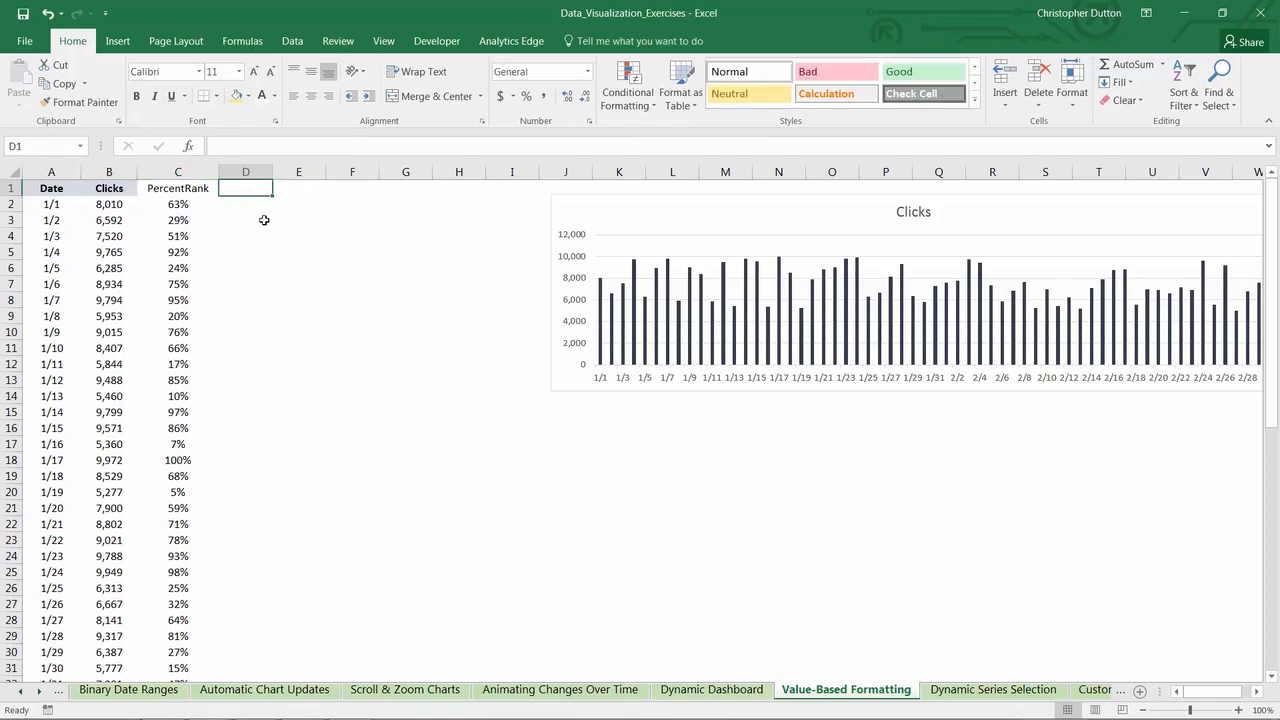
type("=")
key("Return")
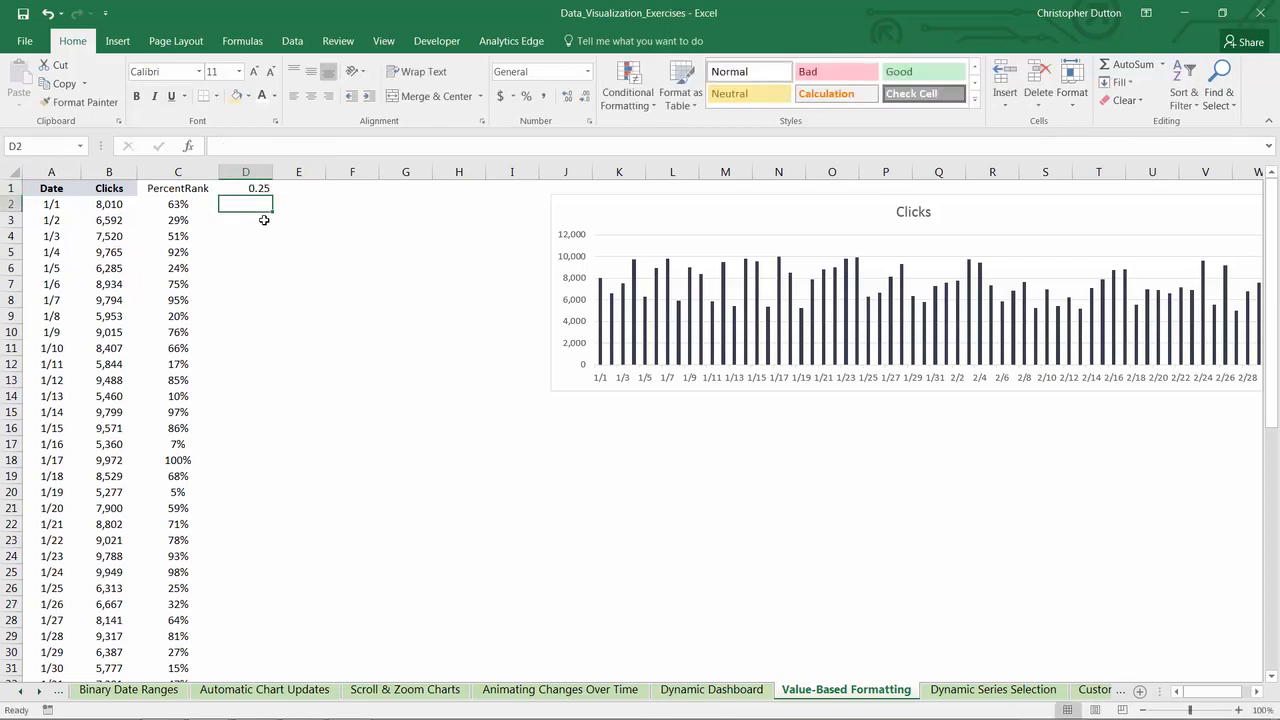
key("Up")
key("Right")
type(".5")
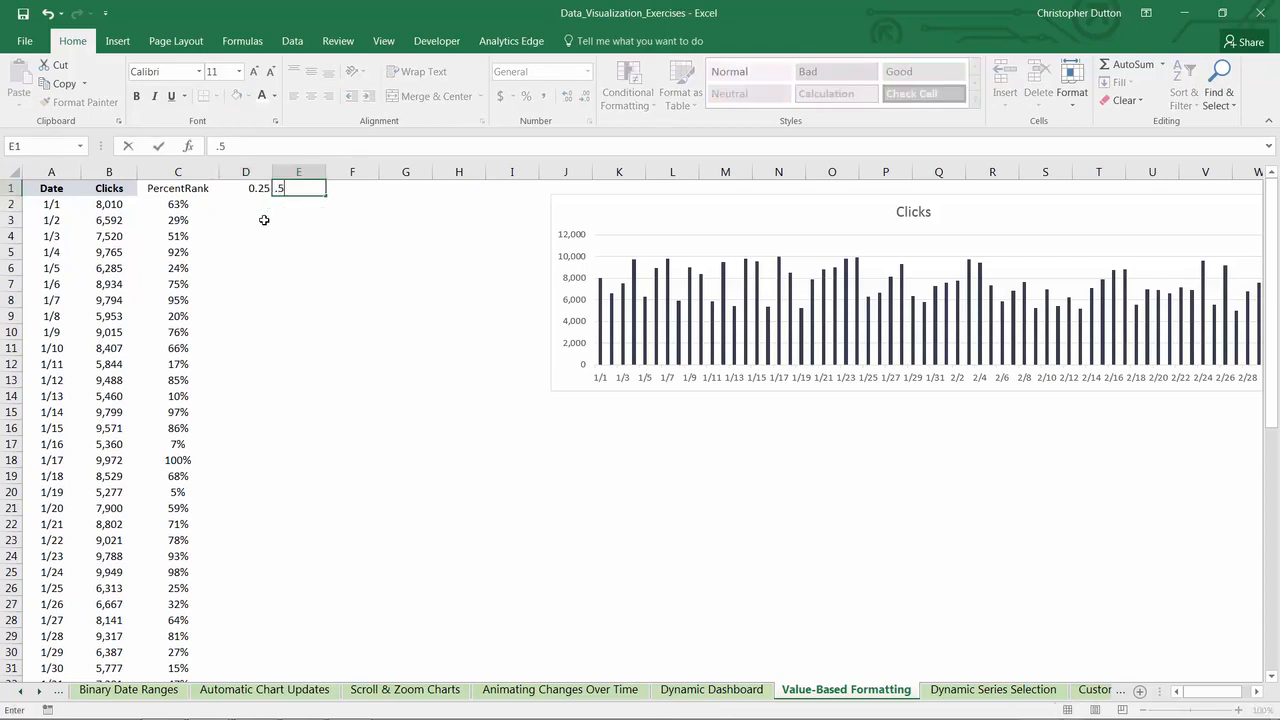
key("Return")
key("Up")
key("Right")
type(".7")
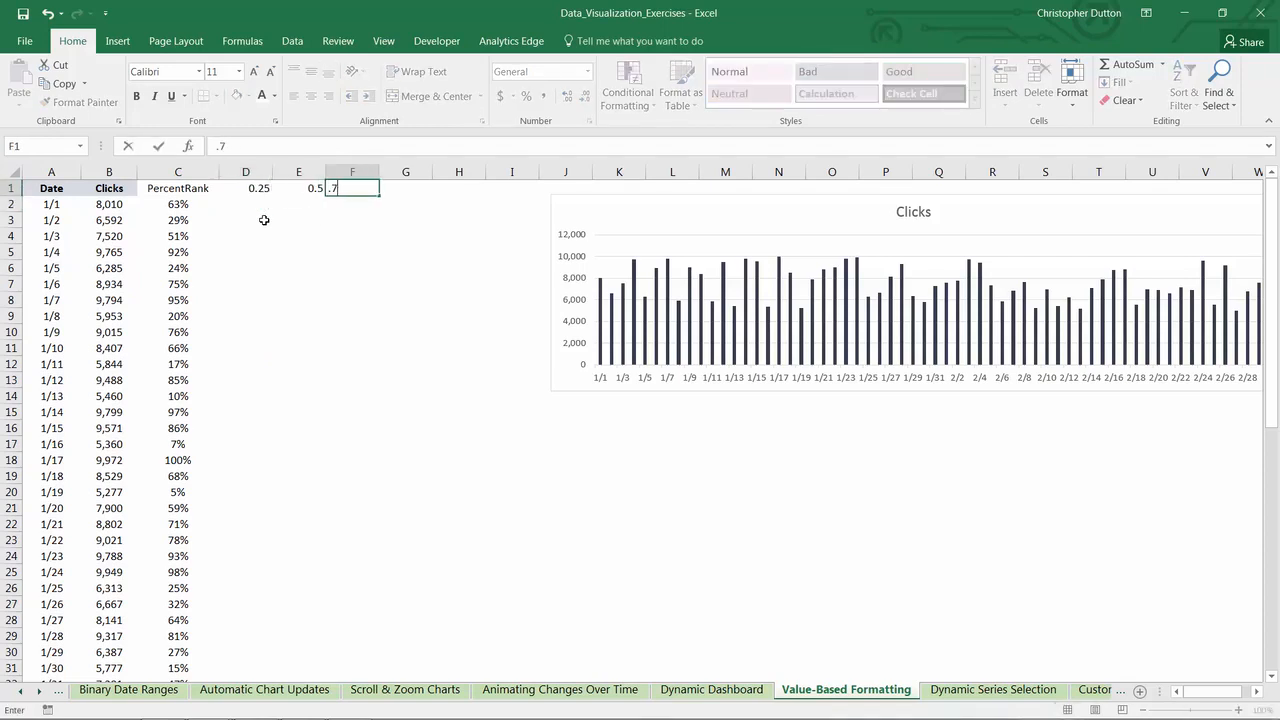
type("5")
key("Return")
key("Up")
key("Right")
type("1")
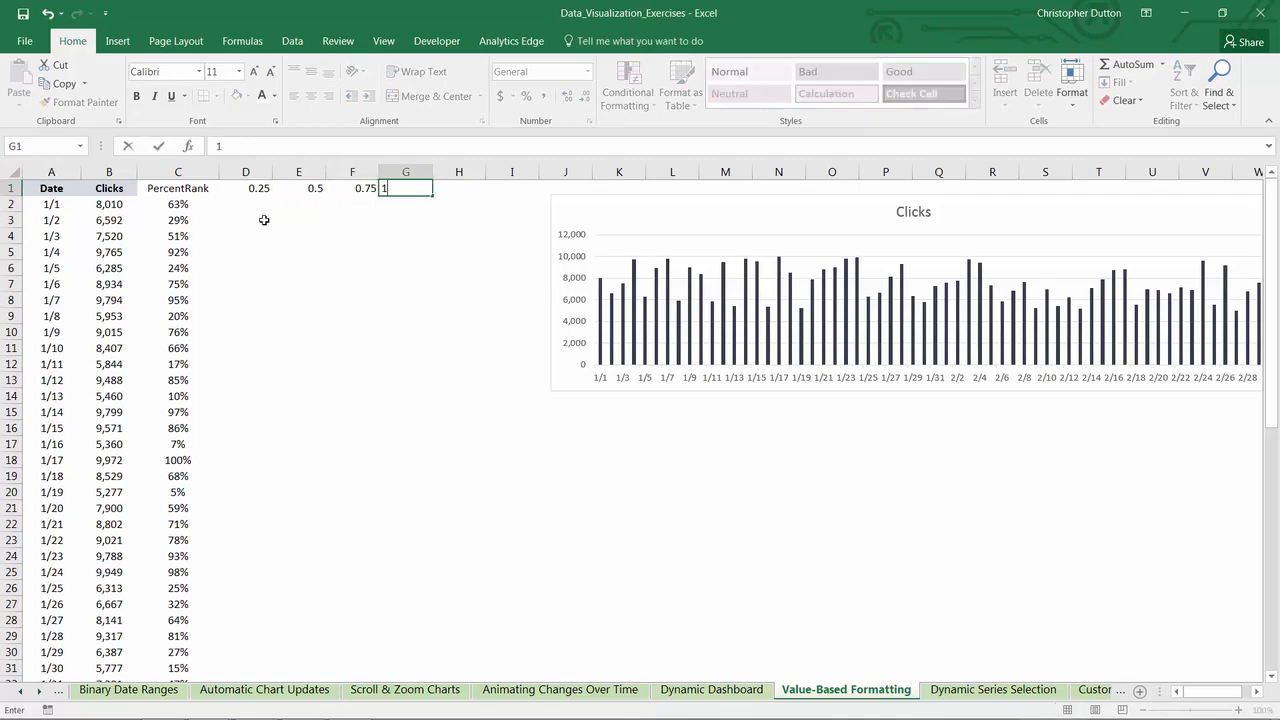
key("ctrl+Return")
- Copy the Clicks header's formatting to C1:G1 and show the thresholds in D1:G1 with two decimal places
left_click(118, 182)
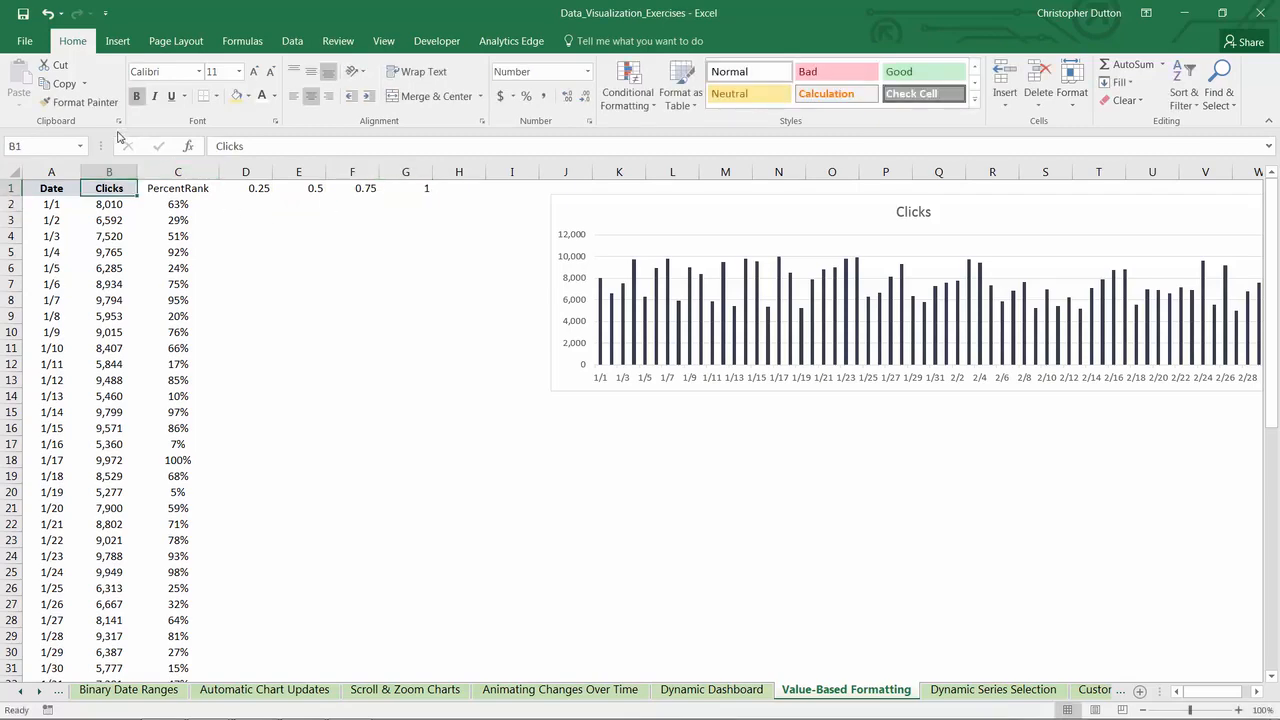
left_click(80, 102)
left_click_drag(149, 186, 425, 185)
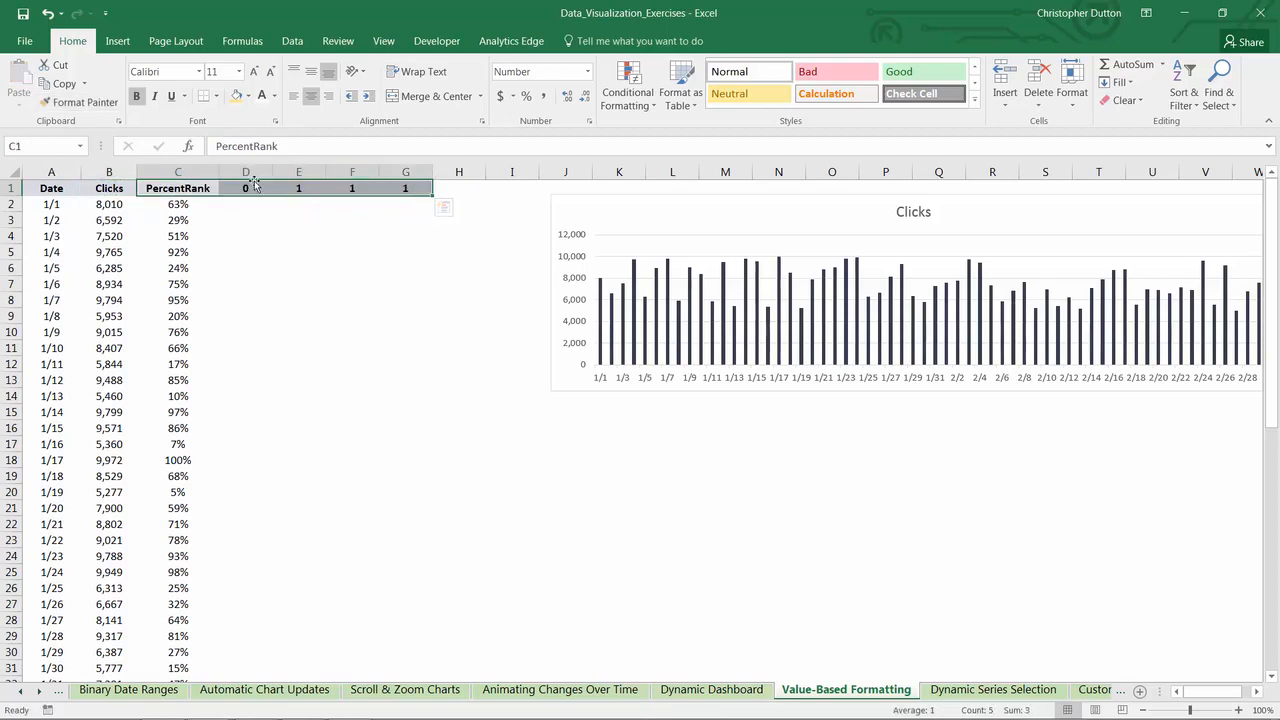
left_click_drag(254, 186, 414, 186)
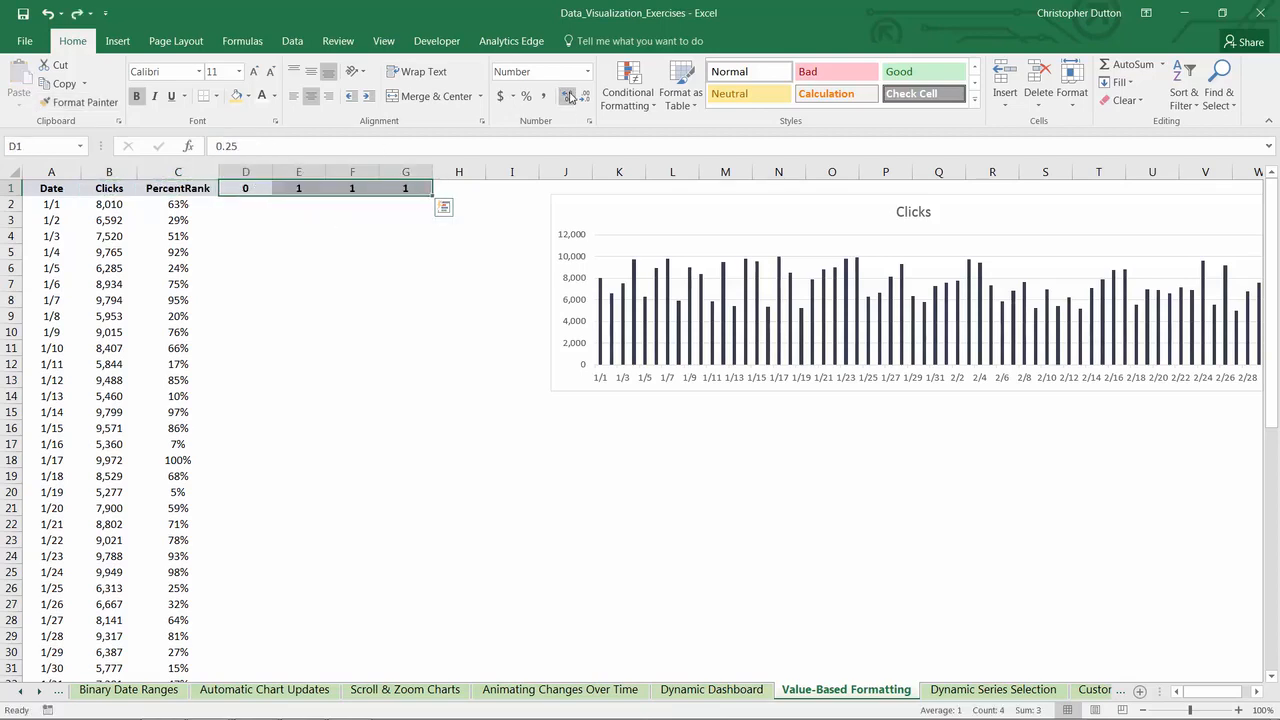
left_click(569, 95)
left_click(569, 95)
- Write the formula =IF(C2<=D1,B2,"") in cell D2 to return the day's clicks when its percent rank is within the 0.25 threshold
left_click(248, 206)
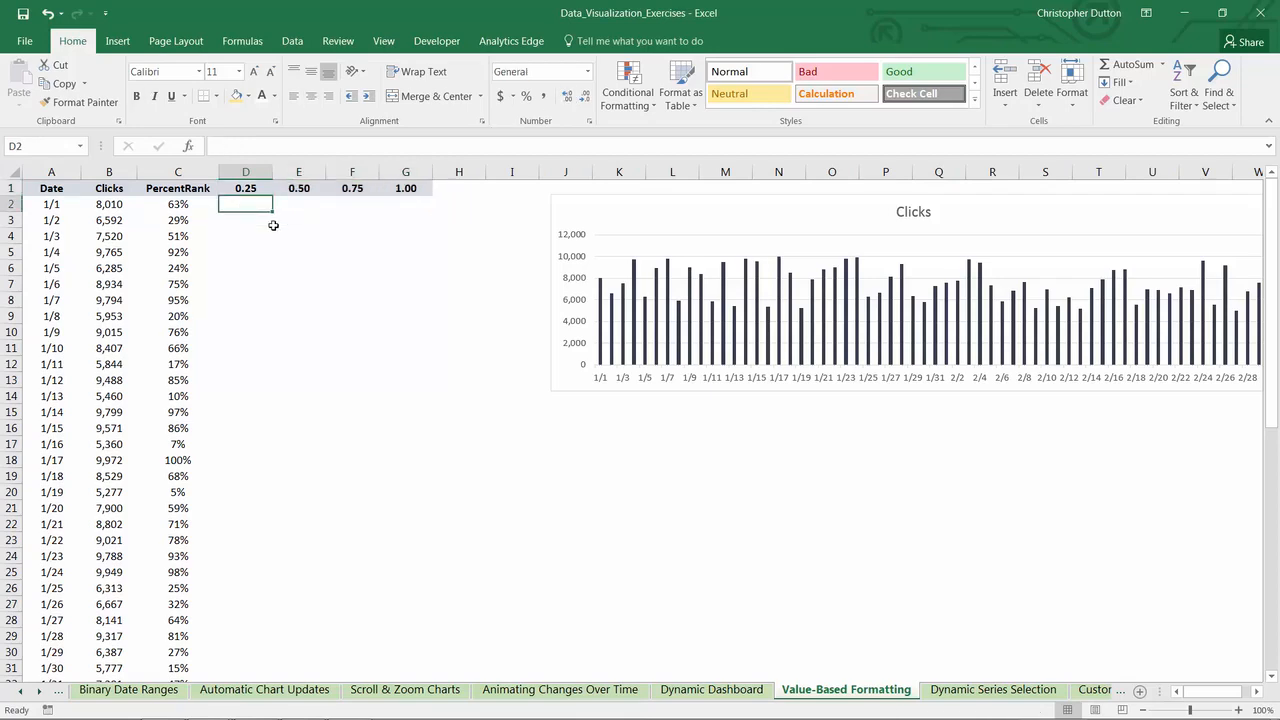
key("Left")
key("Left")
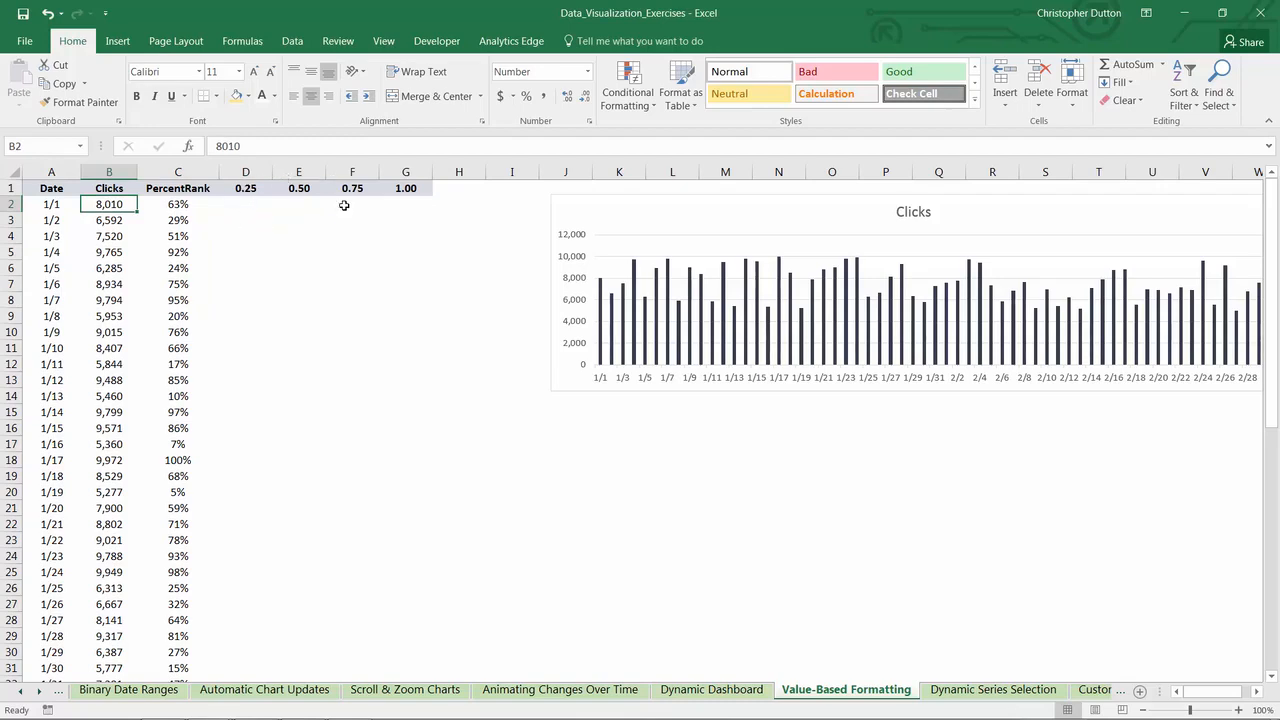
left_click(248, 207)
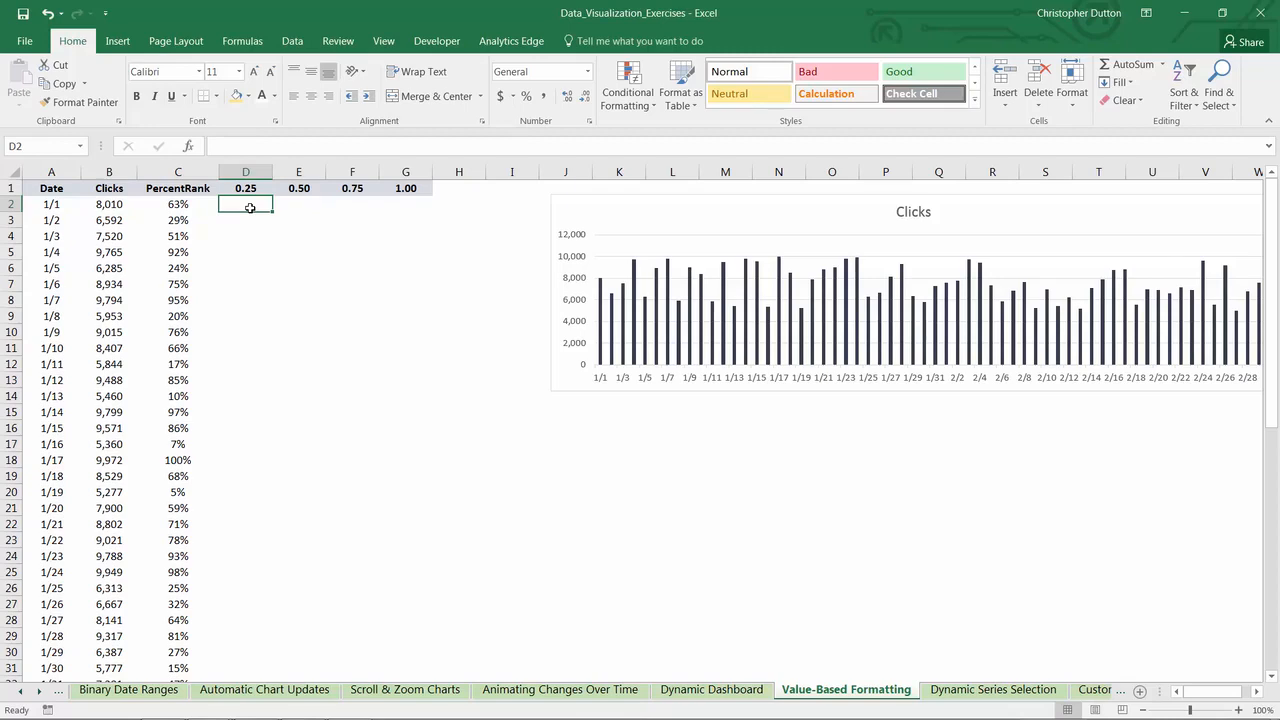
type("=")
type("I")
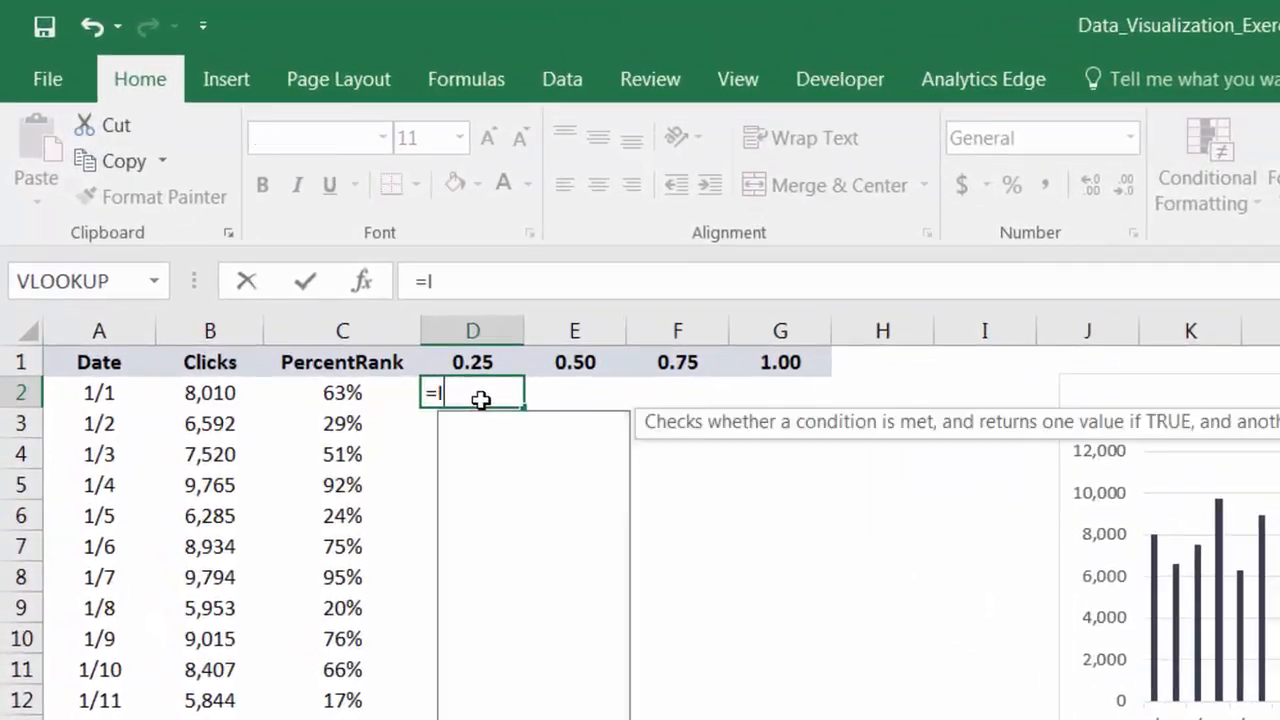
type("F(")
key("Left")
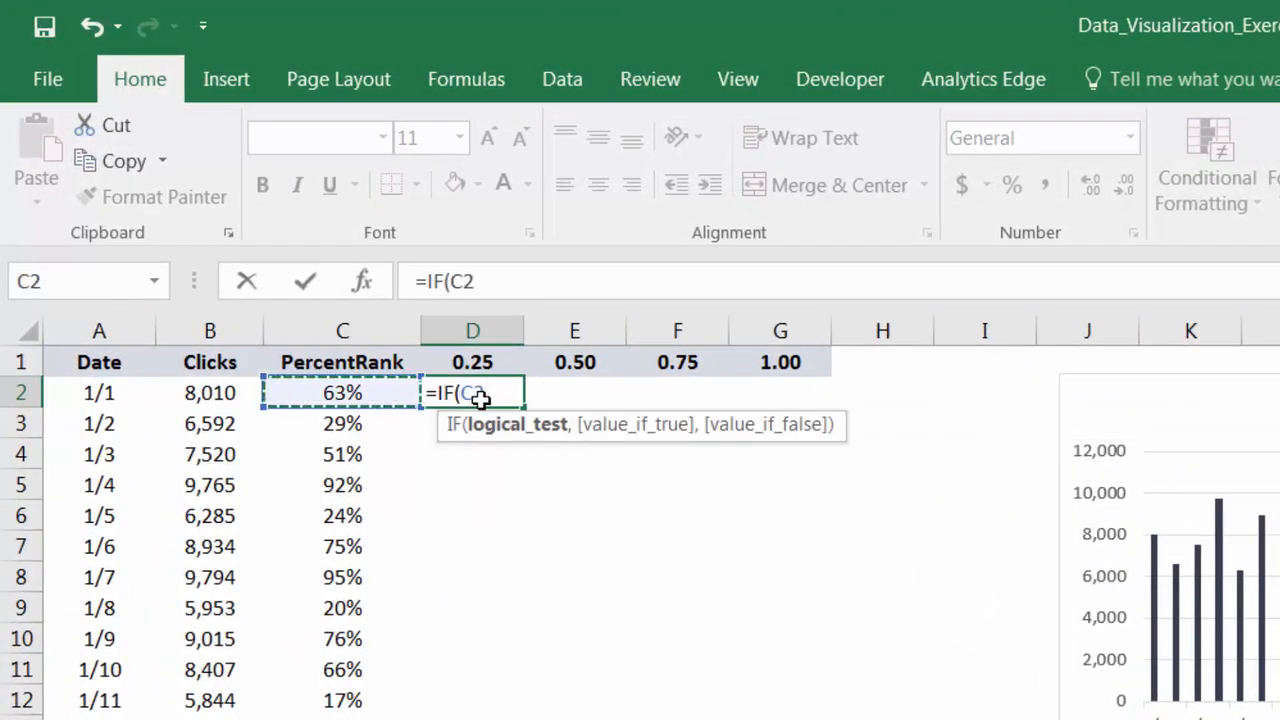
type("<")
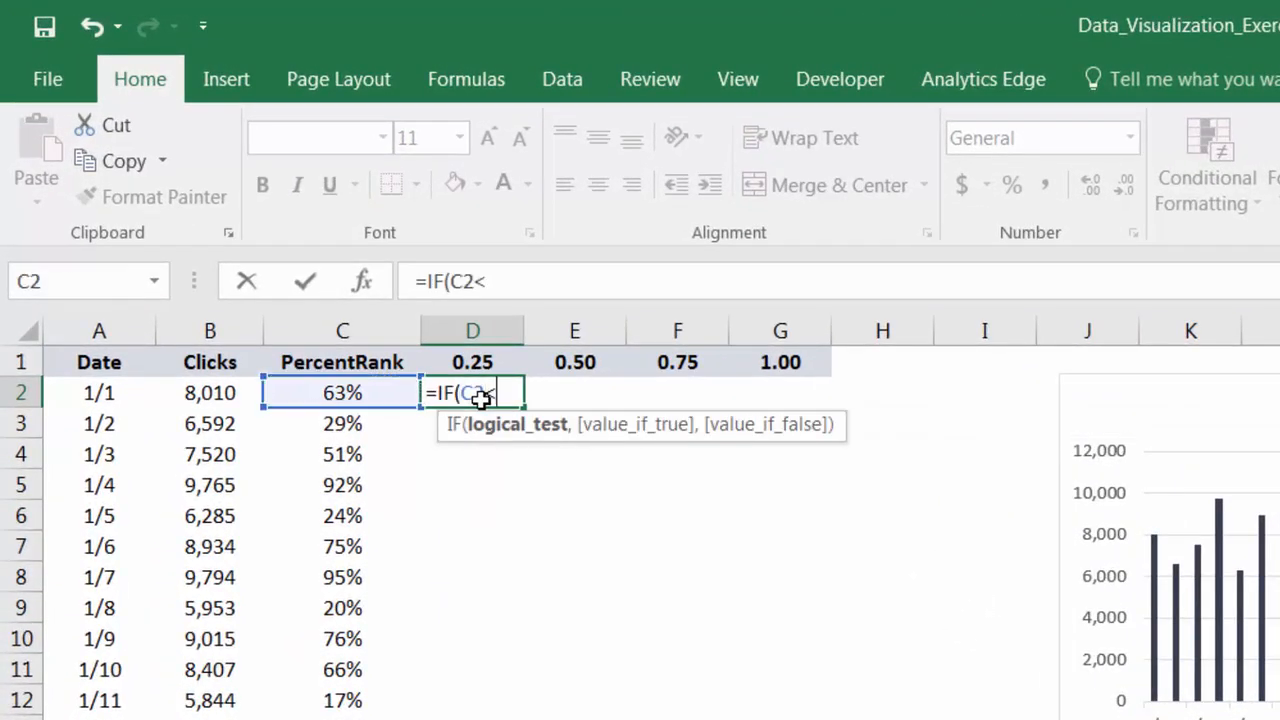
type("=")
key("Up")
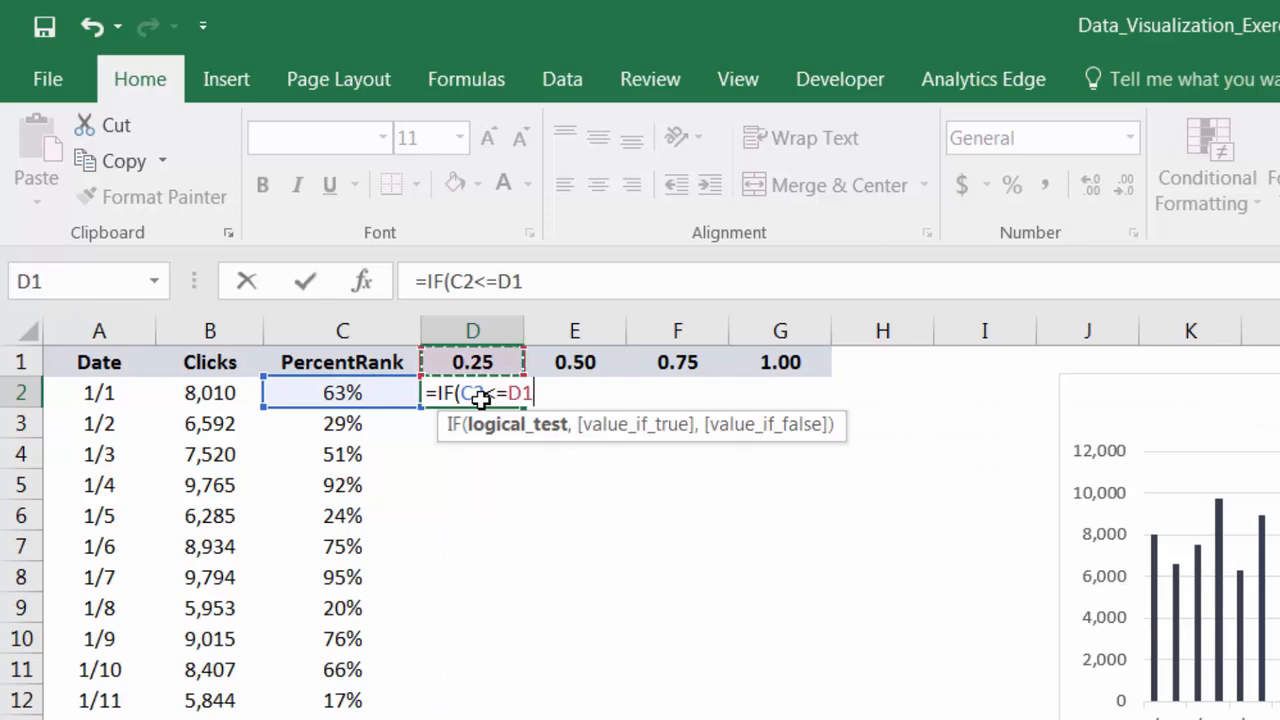
type(",")
left_click(200, 393)
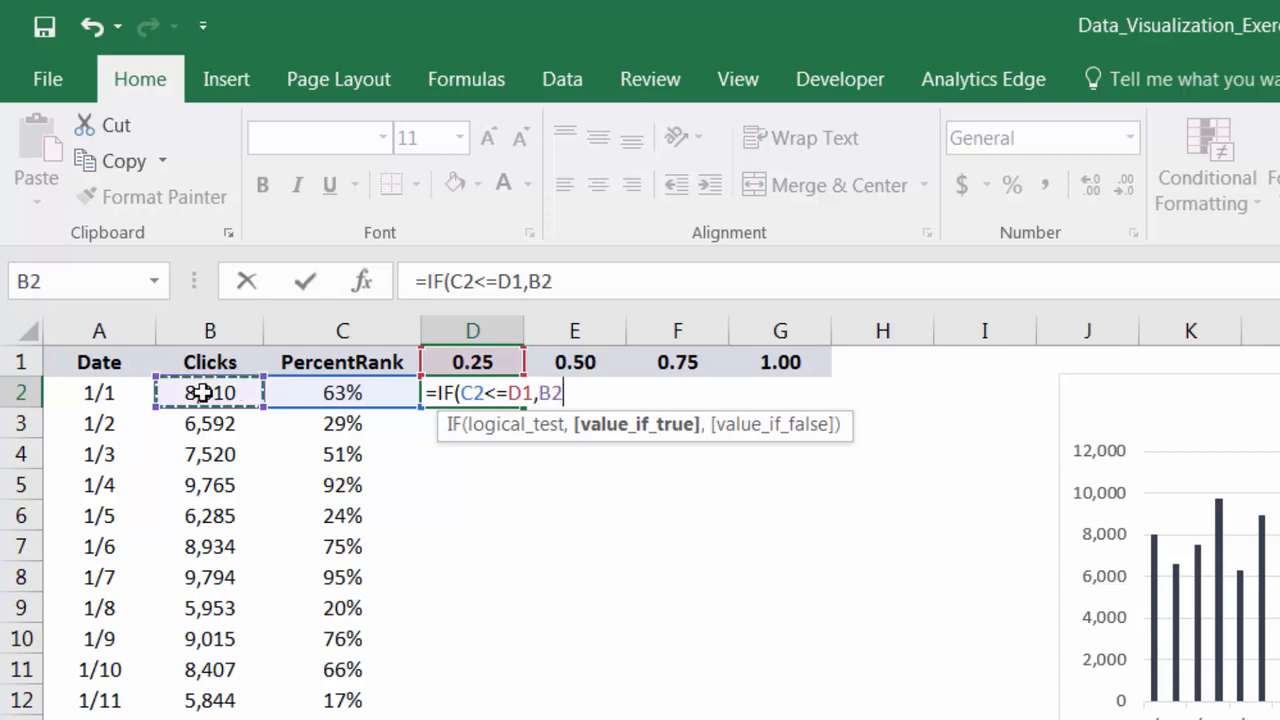
type(",")
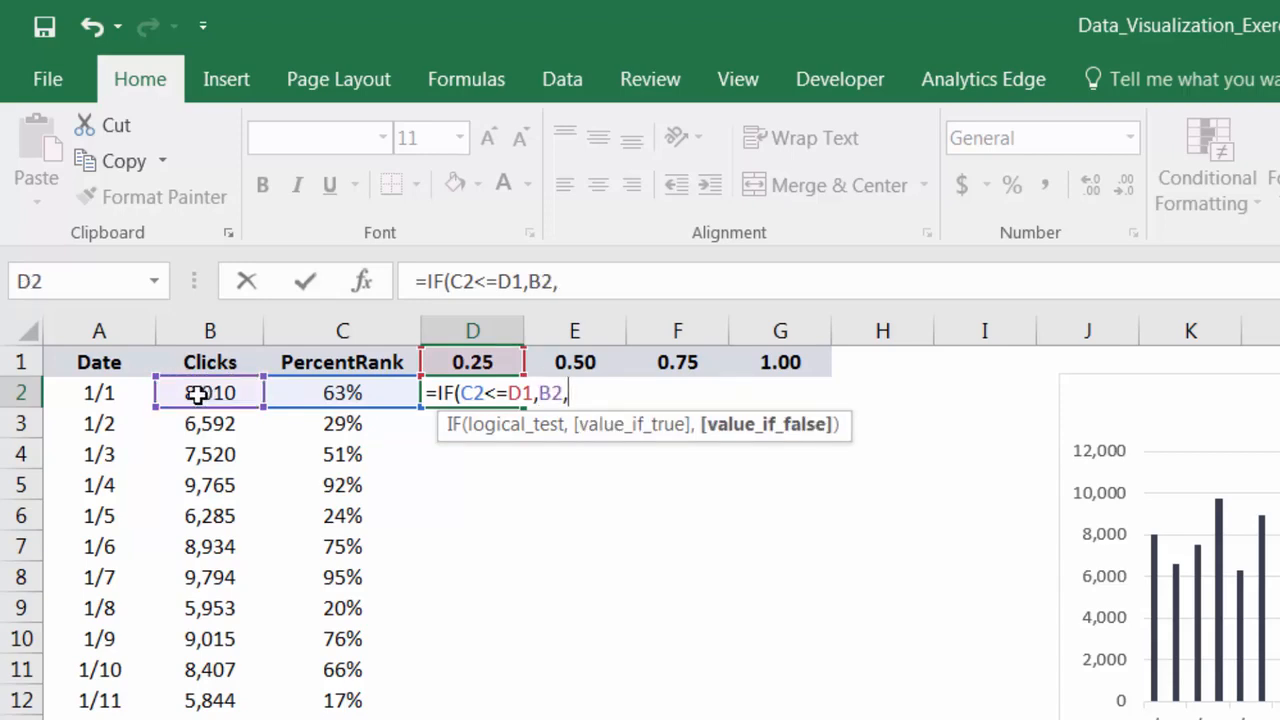
type("\"\")")
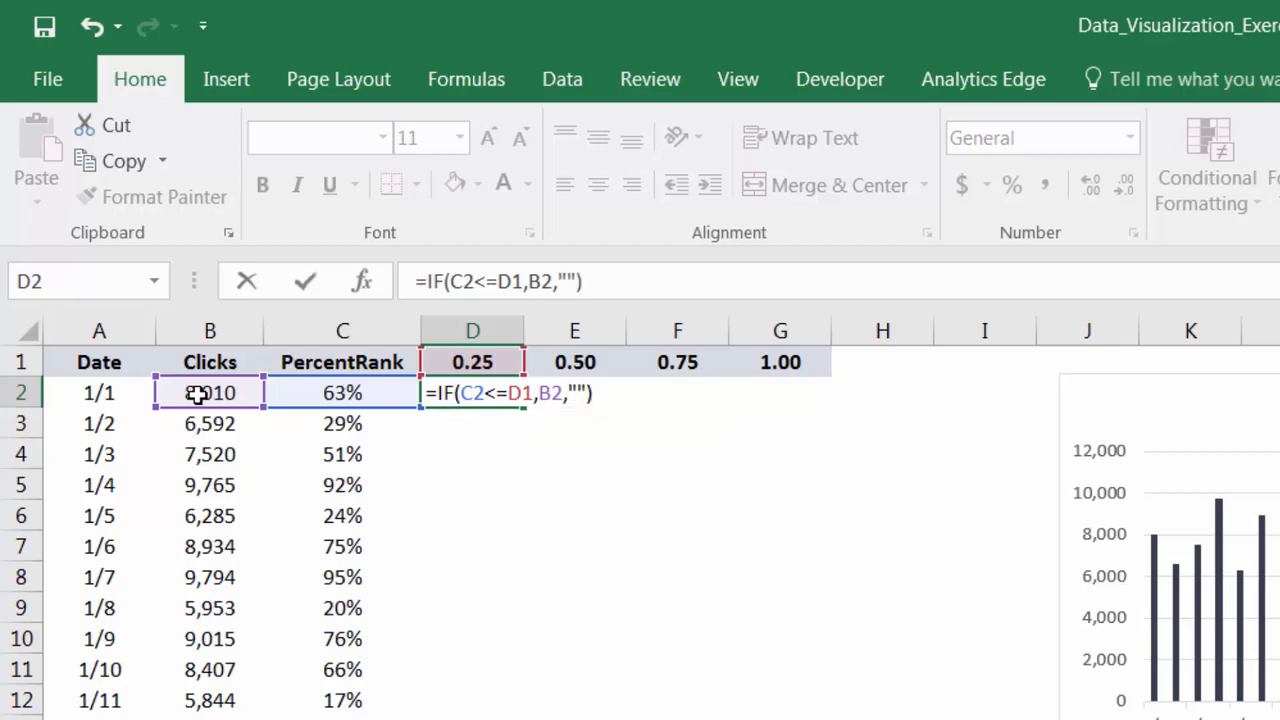
- Change the formula in D2 to =IF($C2<=D$1,$B2,"") with mixed references and fill it down to the last data row
left_click(465, 281)
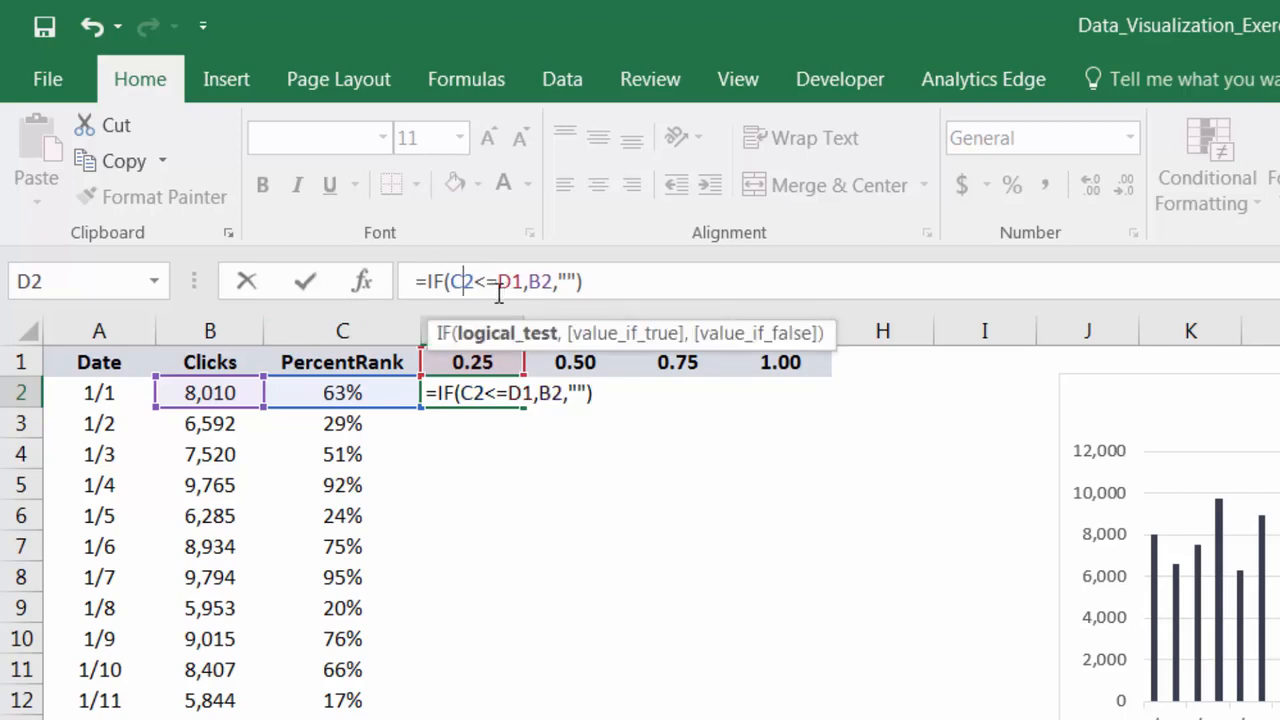
key("F4")
key("F4")
key("F4")
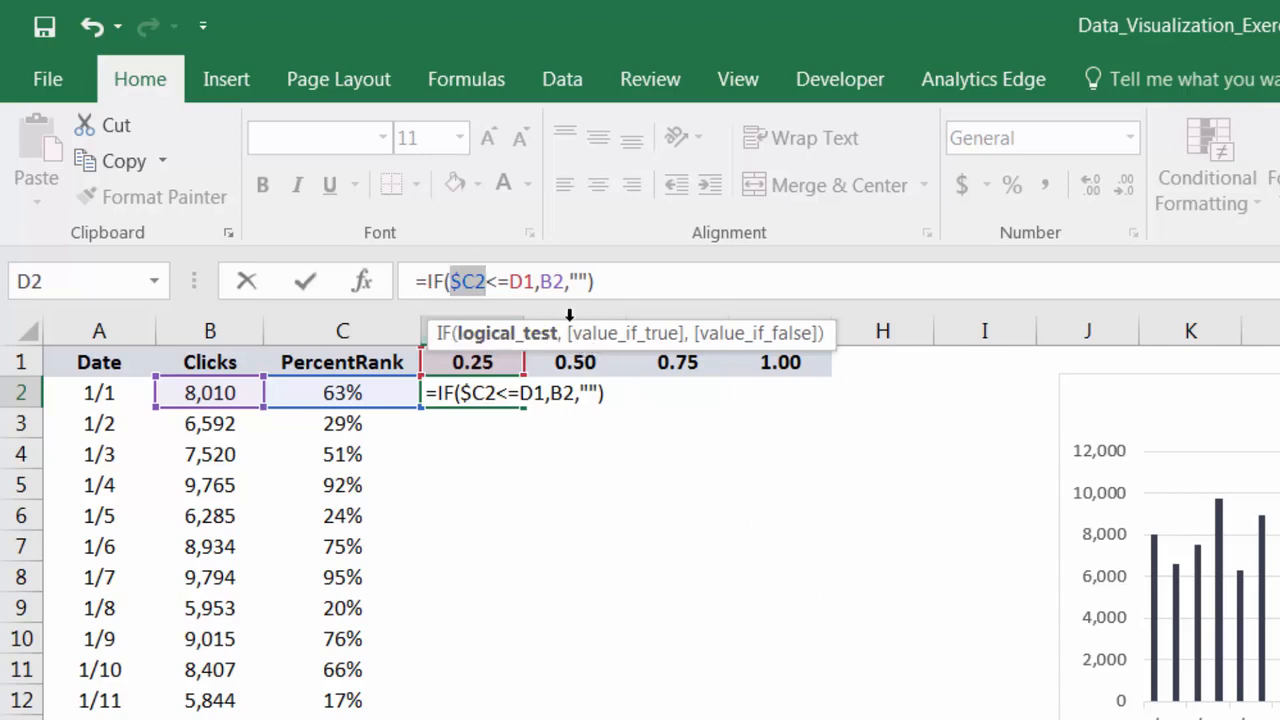
left_click(523, 284)
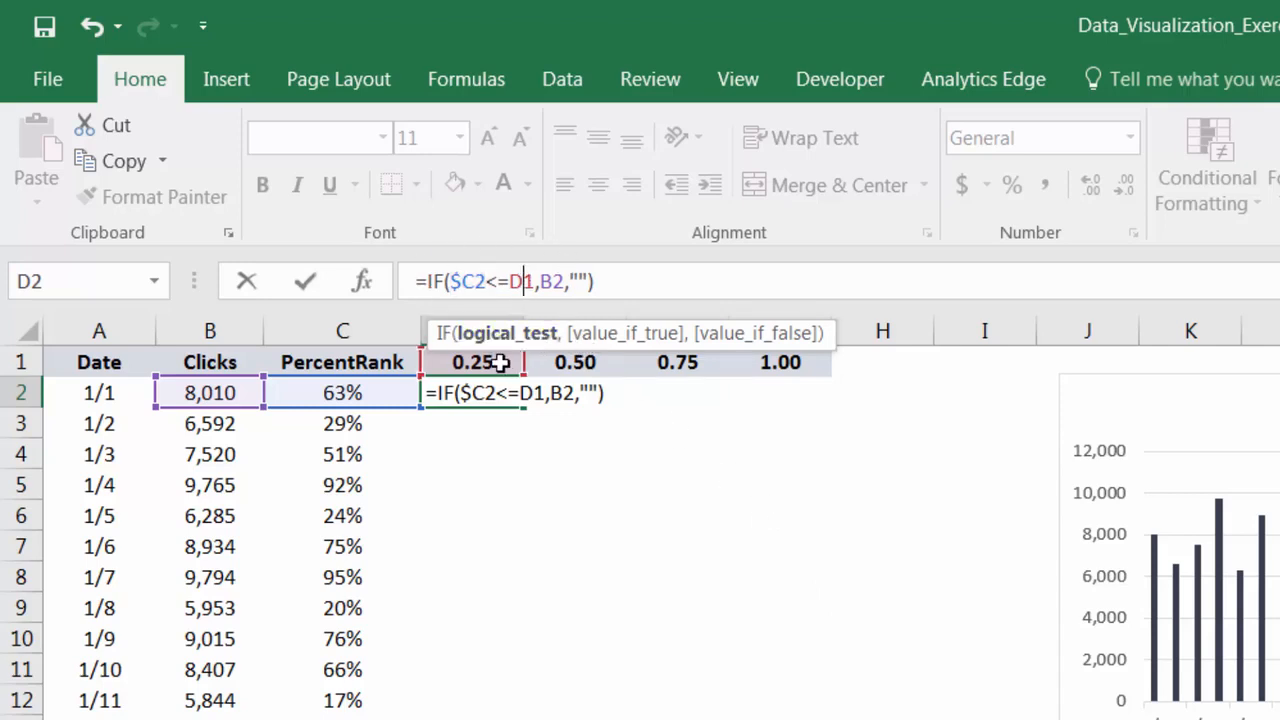
key("F4")
key("F4")
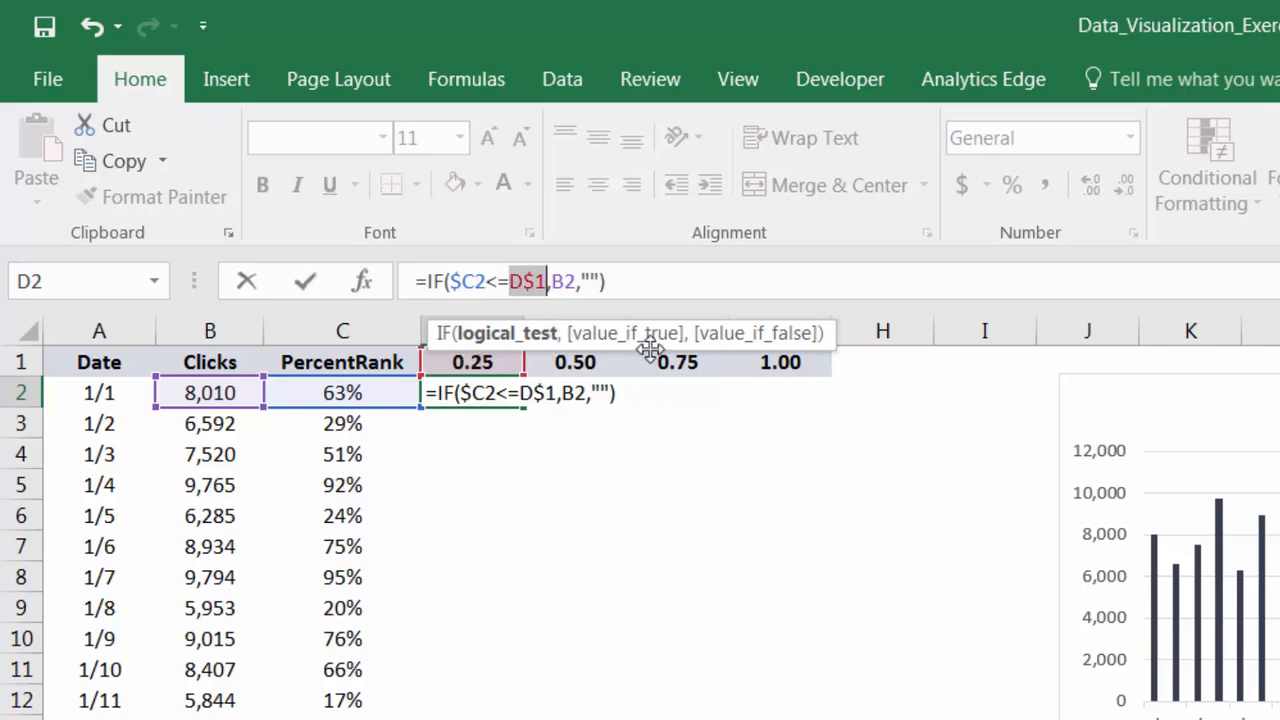
left_click(572, 281)
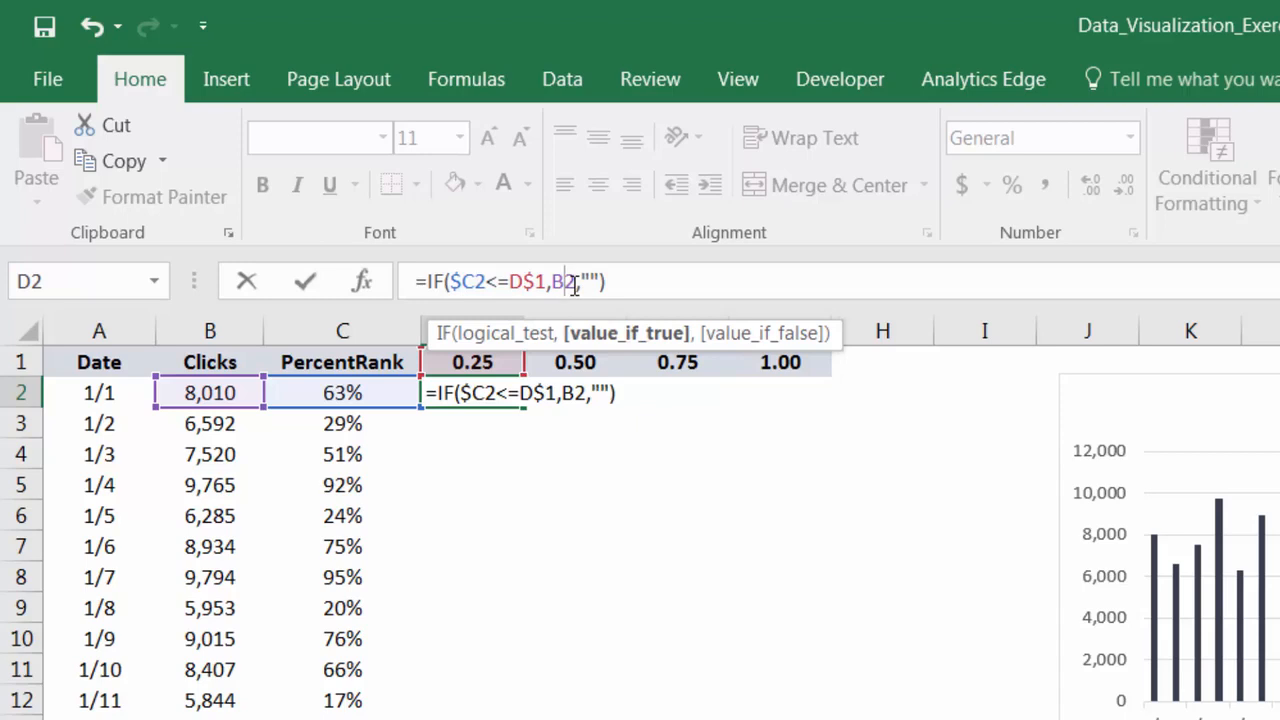
key("F4")
key("F4")
key("F4")
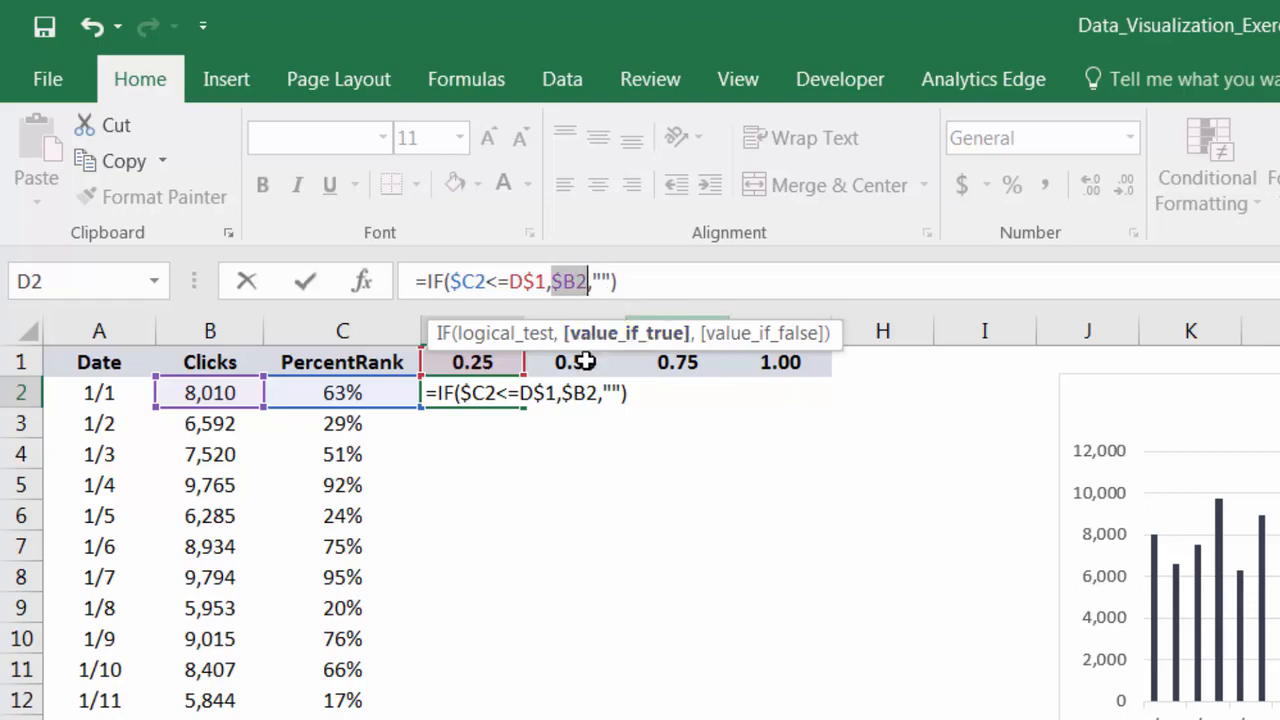
key("Return")
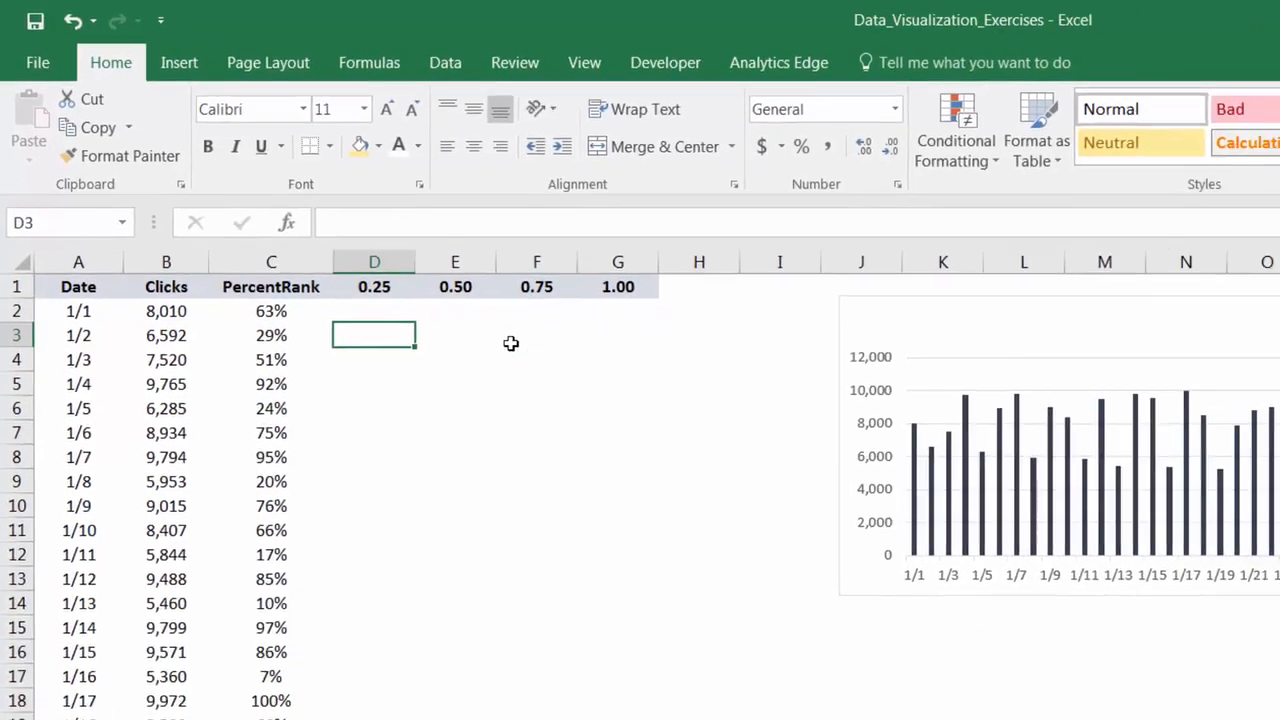
left_click(508, 387)
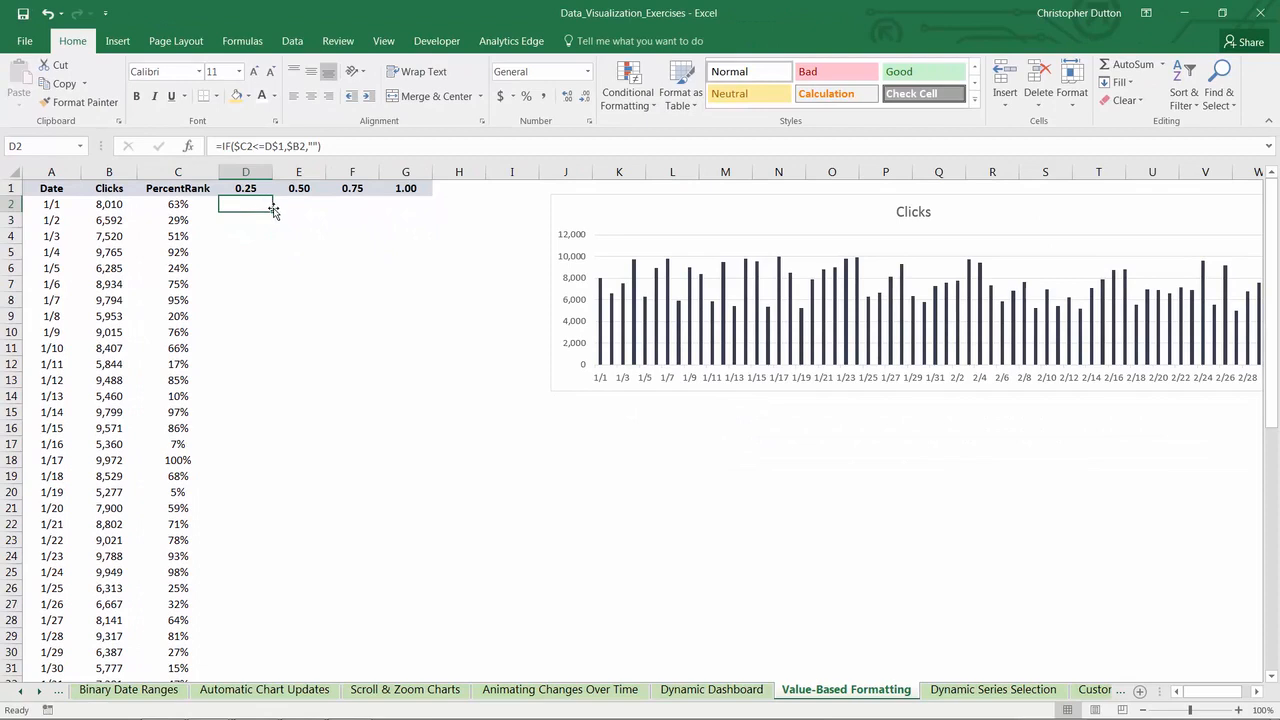
double_click(273, 212)
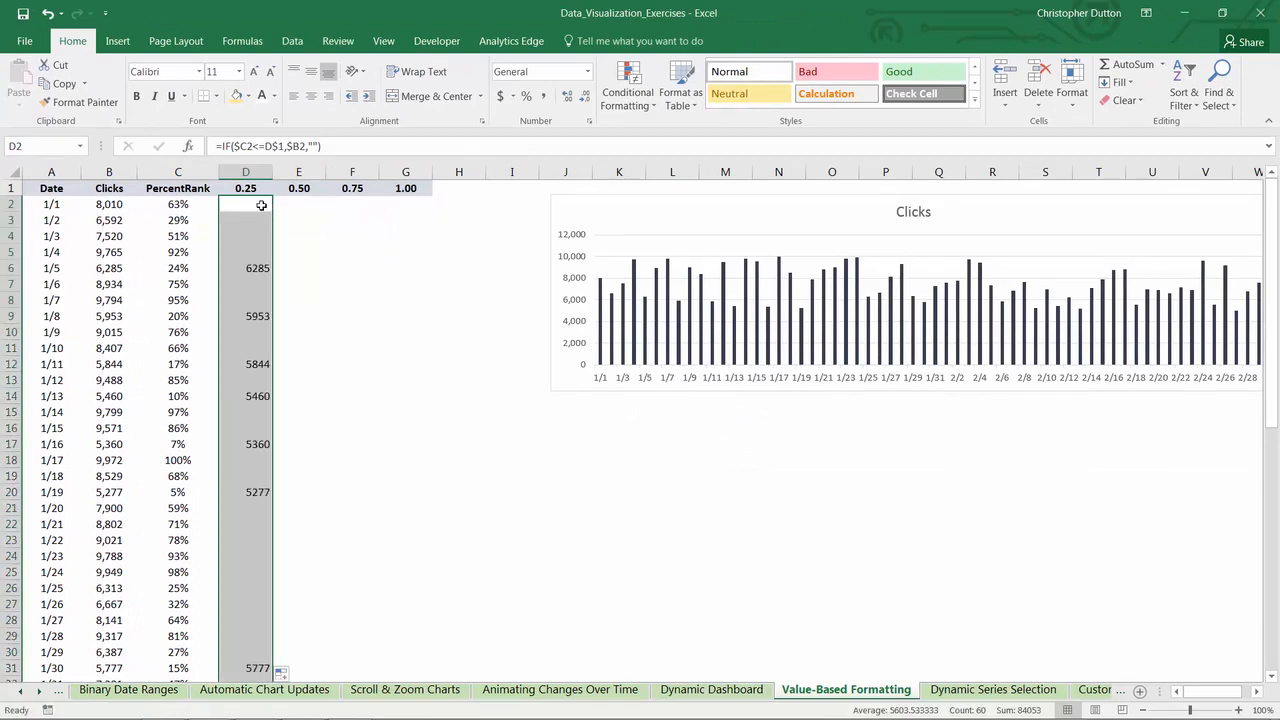
- Check the values returned in the 0.25 column against the percent ranks of their rows, such as 1/16, 1/11, 1/8, 1/5 and 1/30
left_click(261, 205)
scroll(237, 449, "down", 1)
scroll(236, 451, "down", 2)
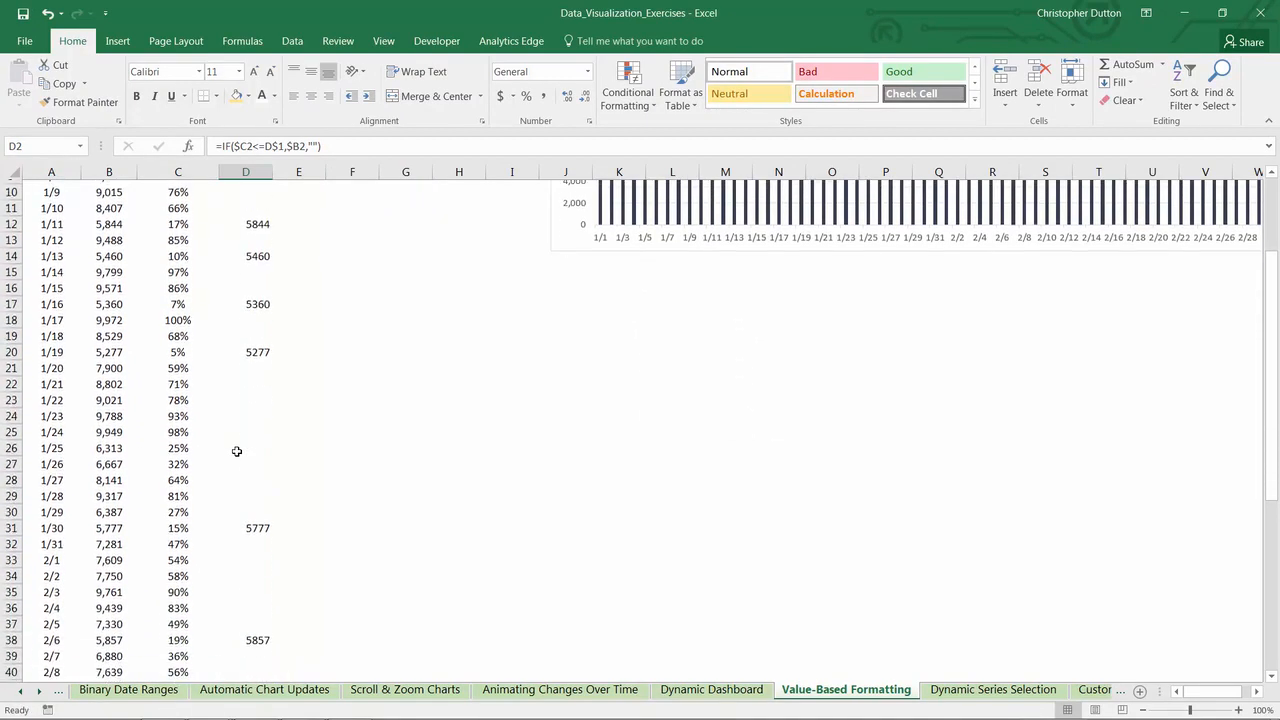
left_click(258, 300)
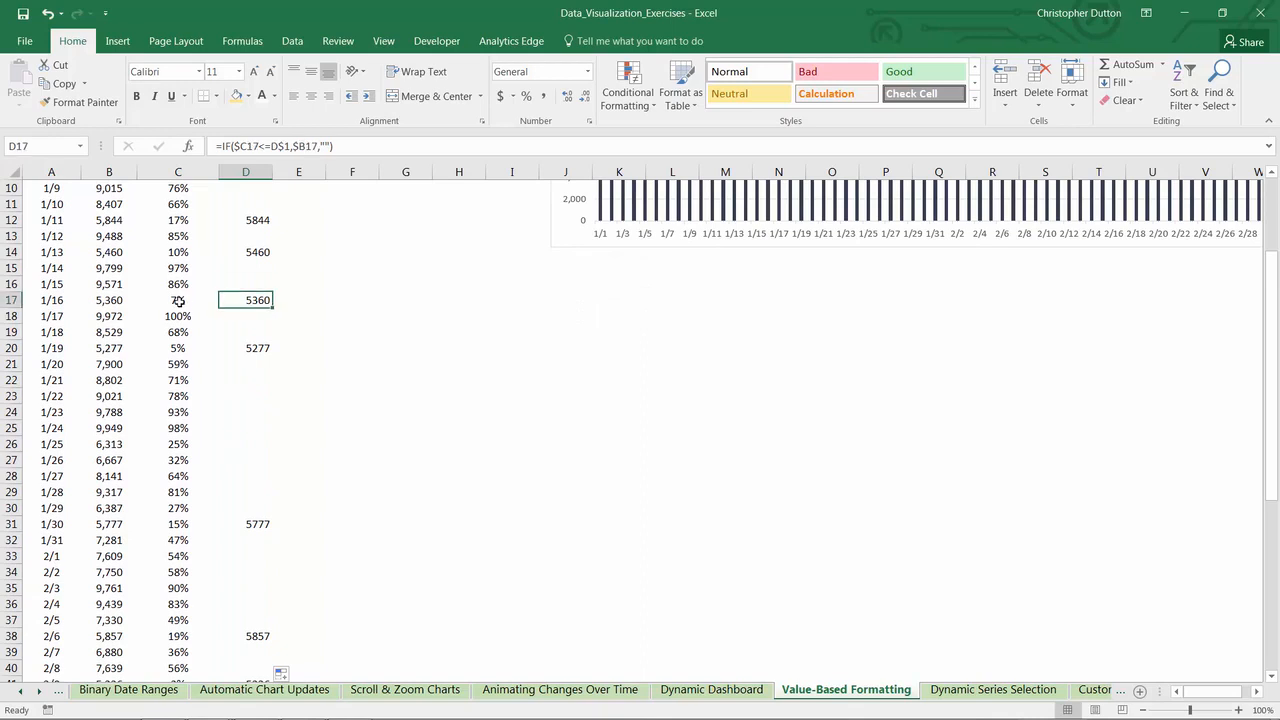
left_click(184, 302)
scroll(259, 310, "up", 2)
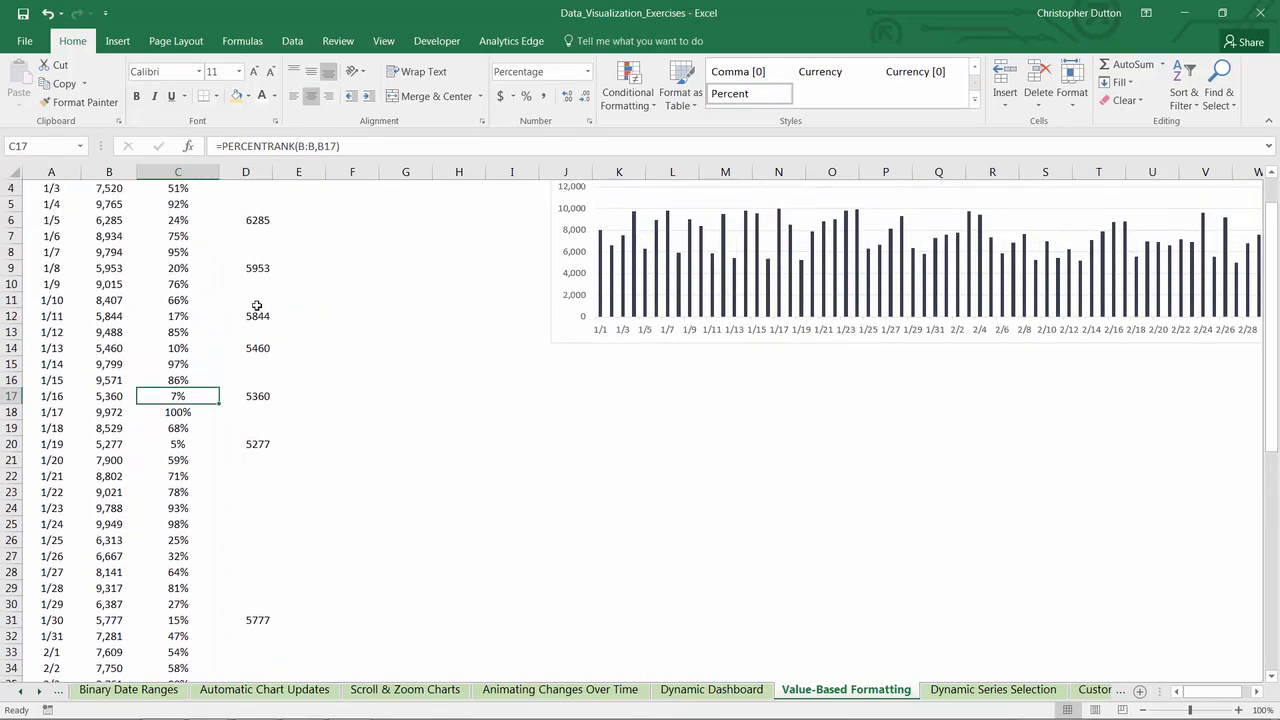
left_click(175, 318)
left_click(178, 268)
left_click(177, 219)
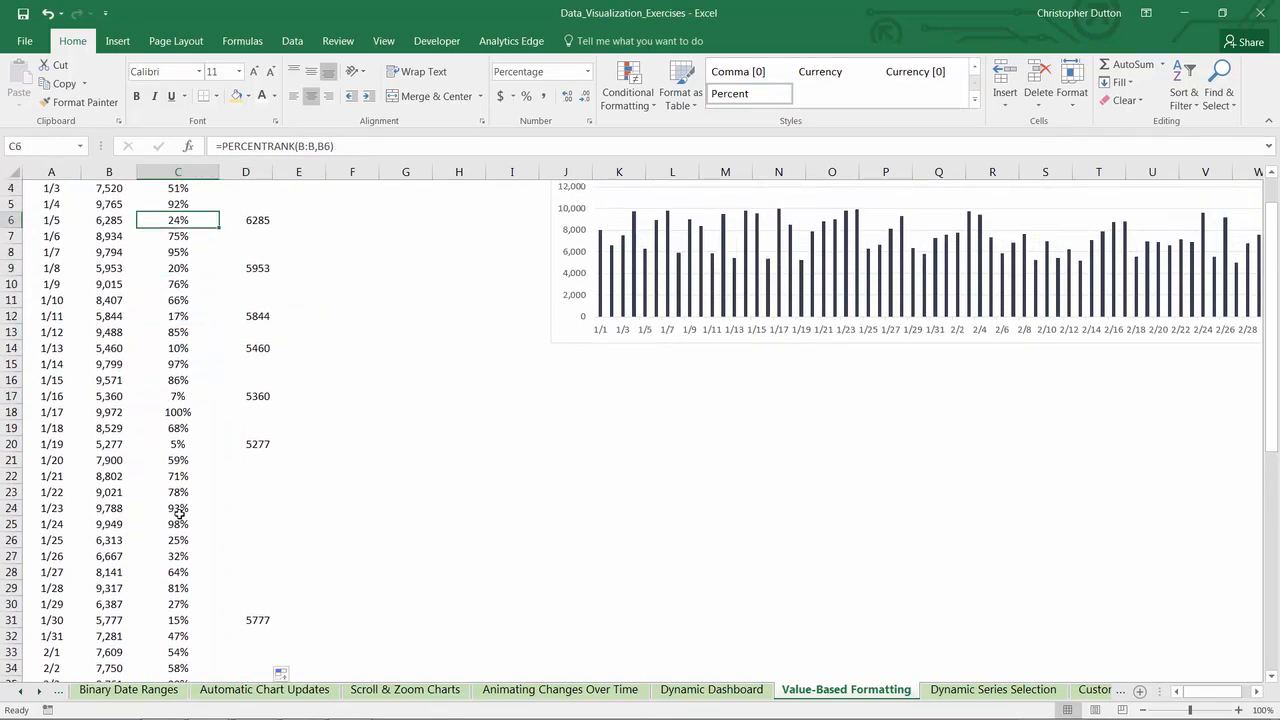
left_click(183, 617)
scroll(285, 478, "up", 1)
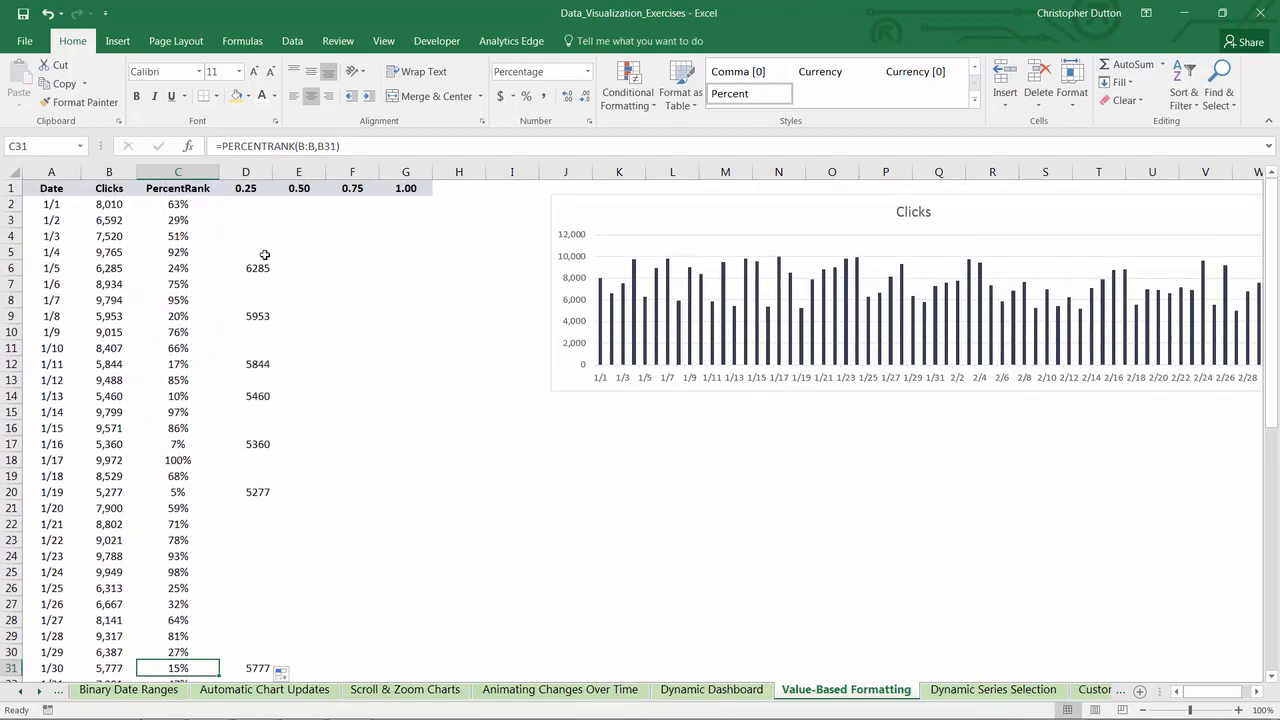
- Start an IF formula in cell E2 with the condition AND(C2>D1,C2<=E1), testing for a percent rank between the 0.25 and 0.50 thresholds
left_click(246, 205)
left_click(296, 202)
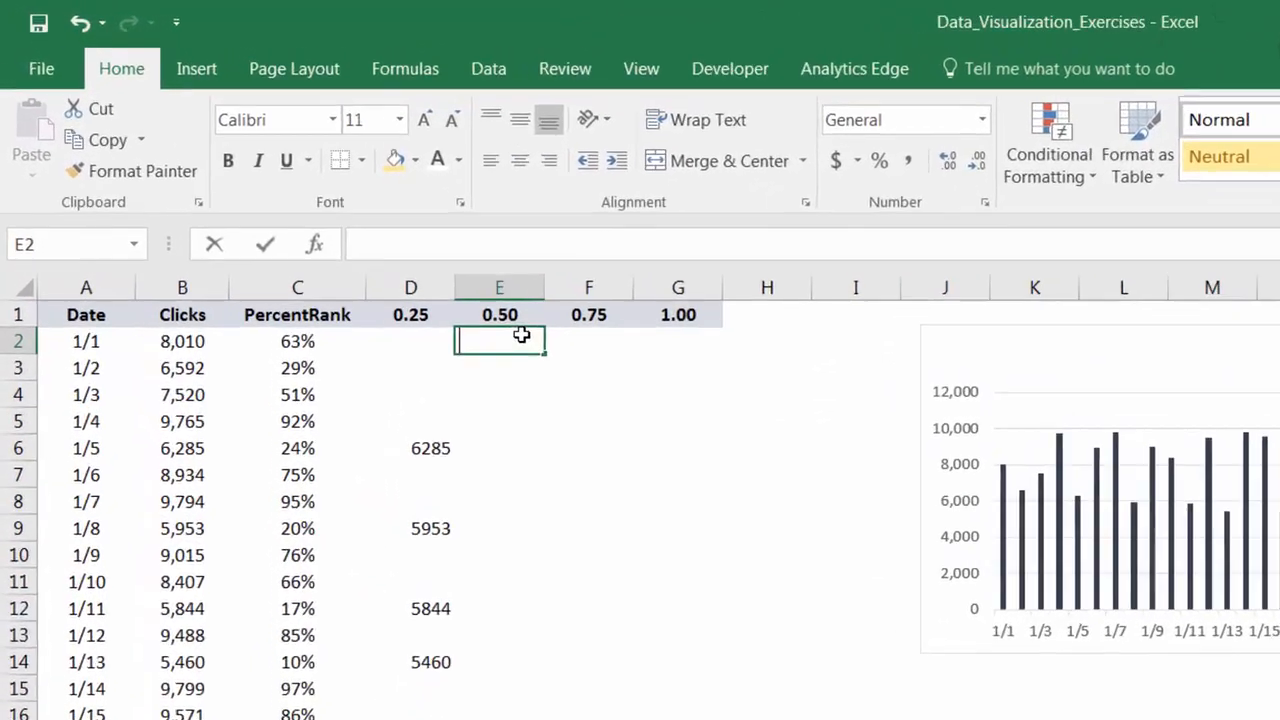
type("=")
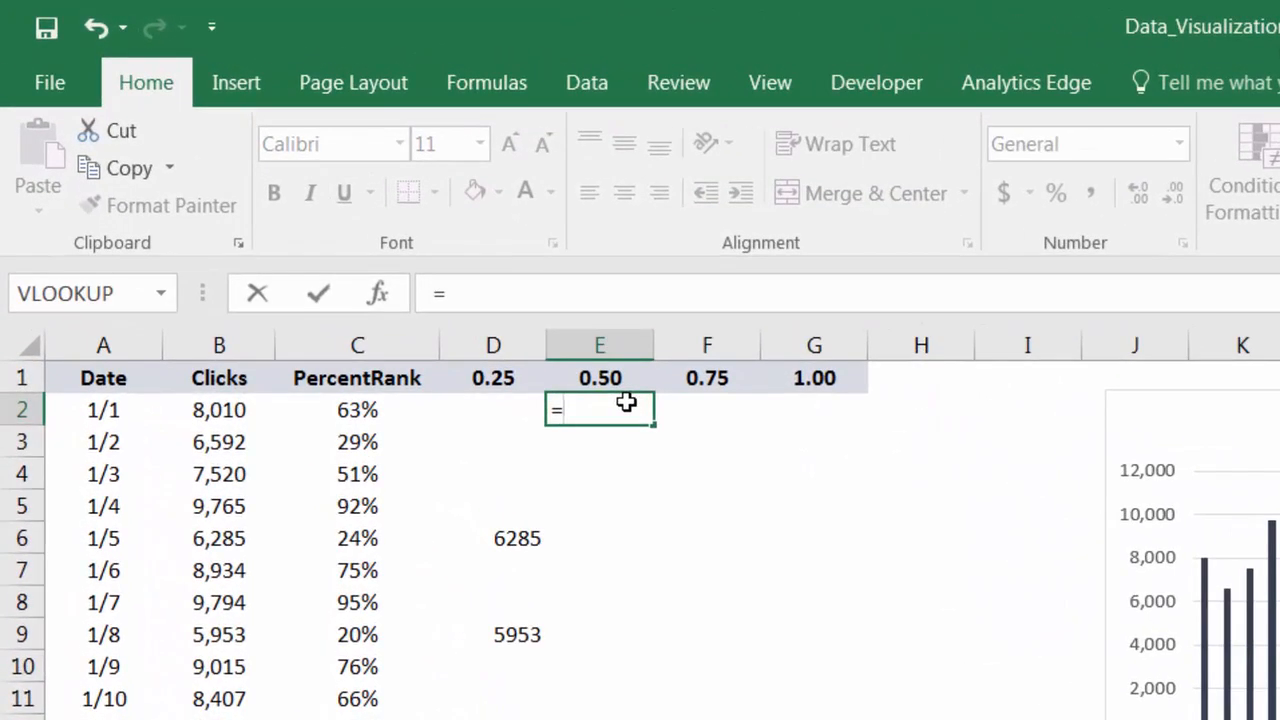
type("IF(")
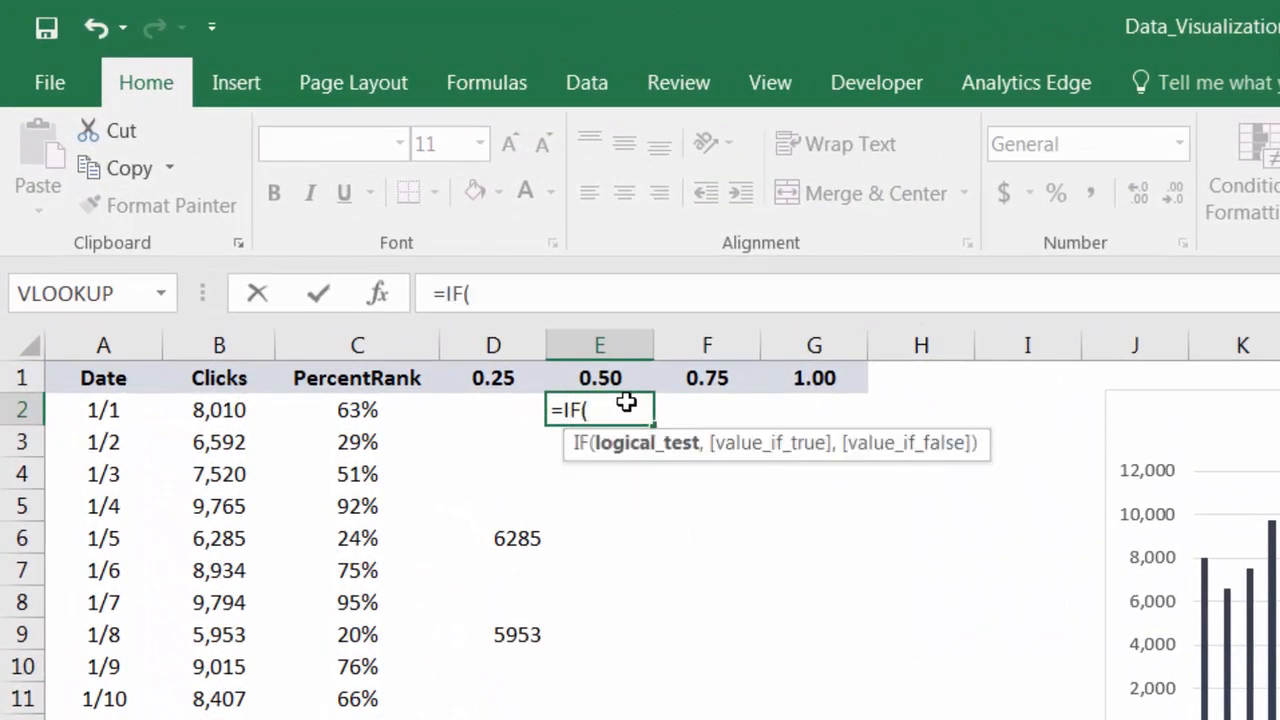
type("AND(")
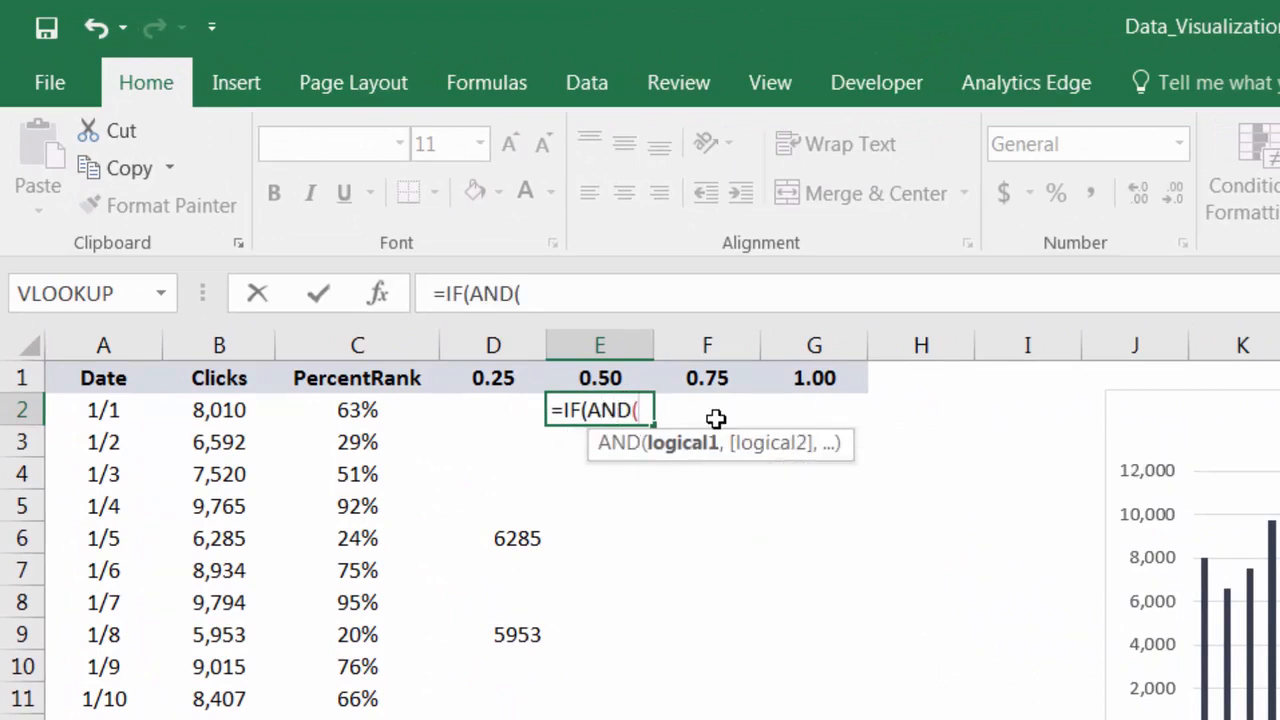
key("Left")
key("Left")
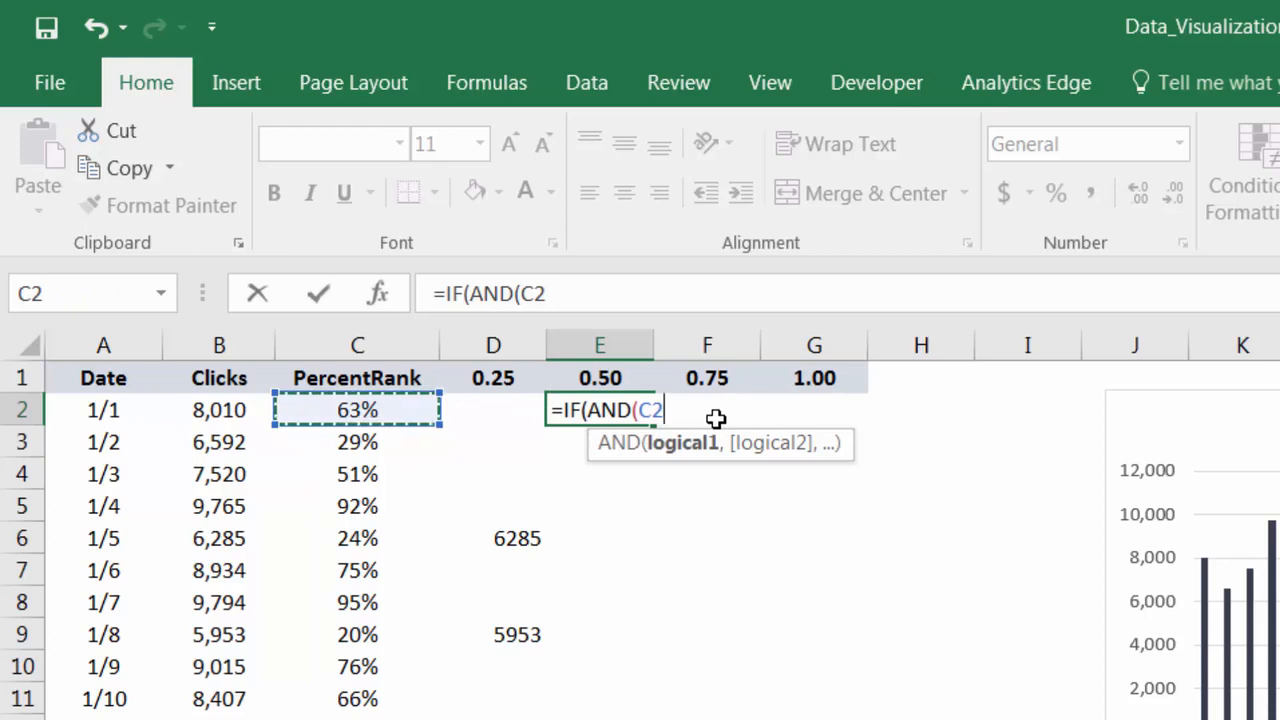
type(">")
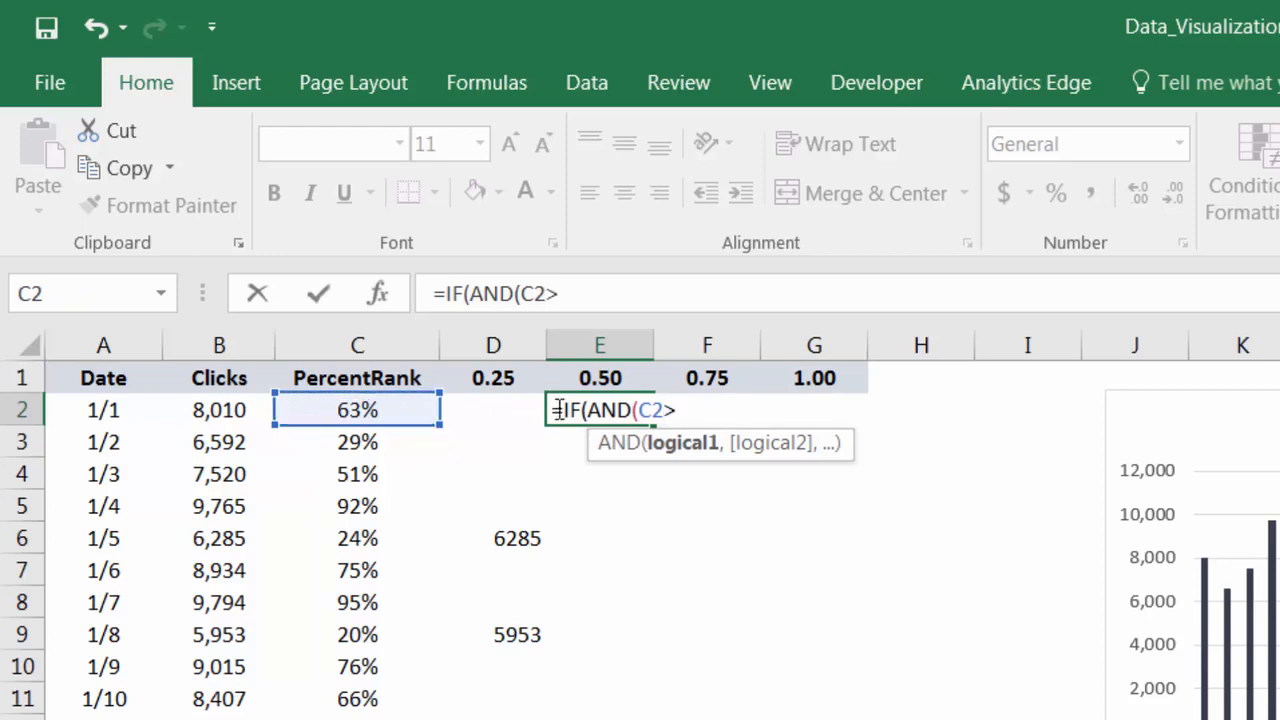
left_click(477, 376)
type(",")
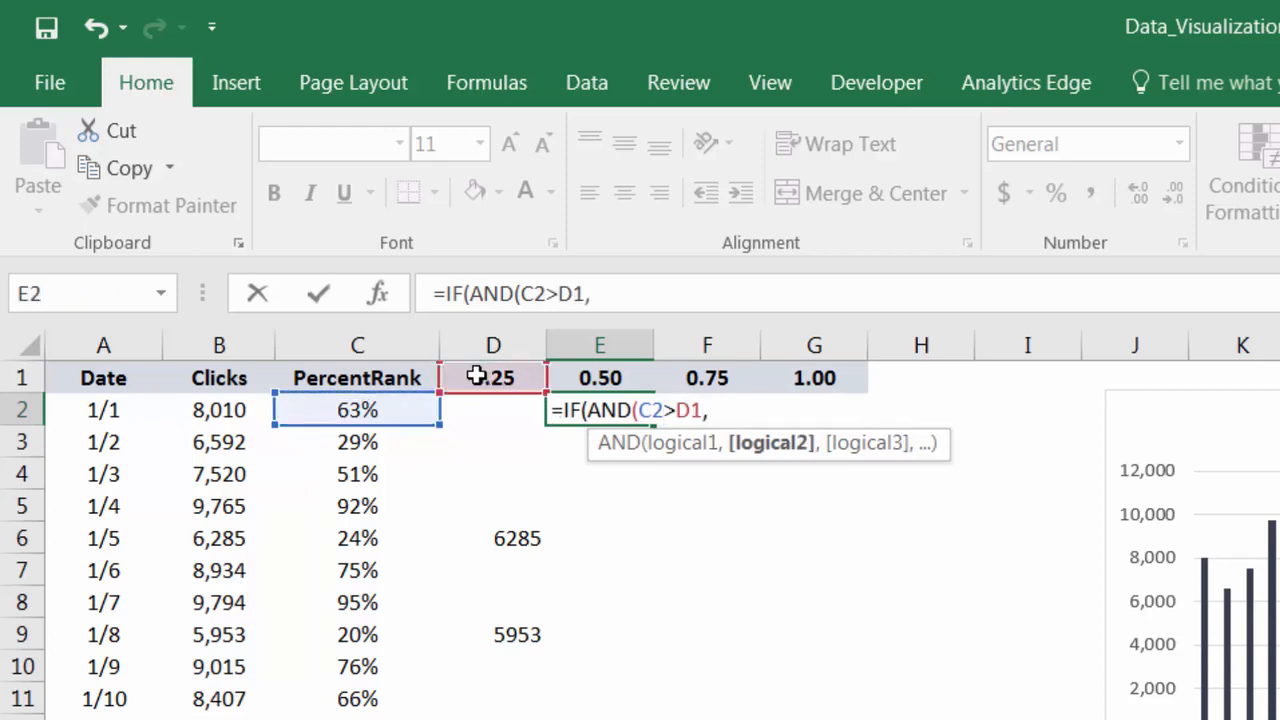
left_click(366, 403)
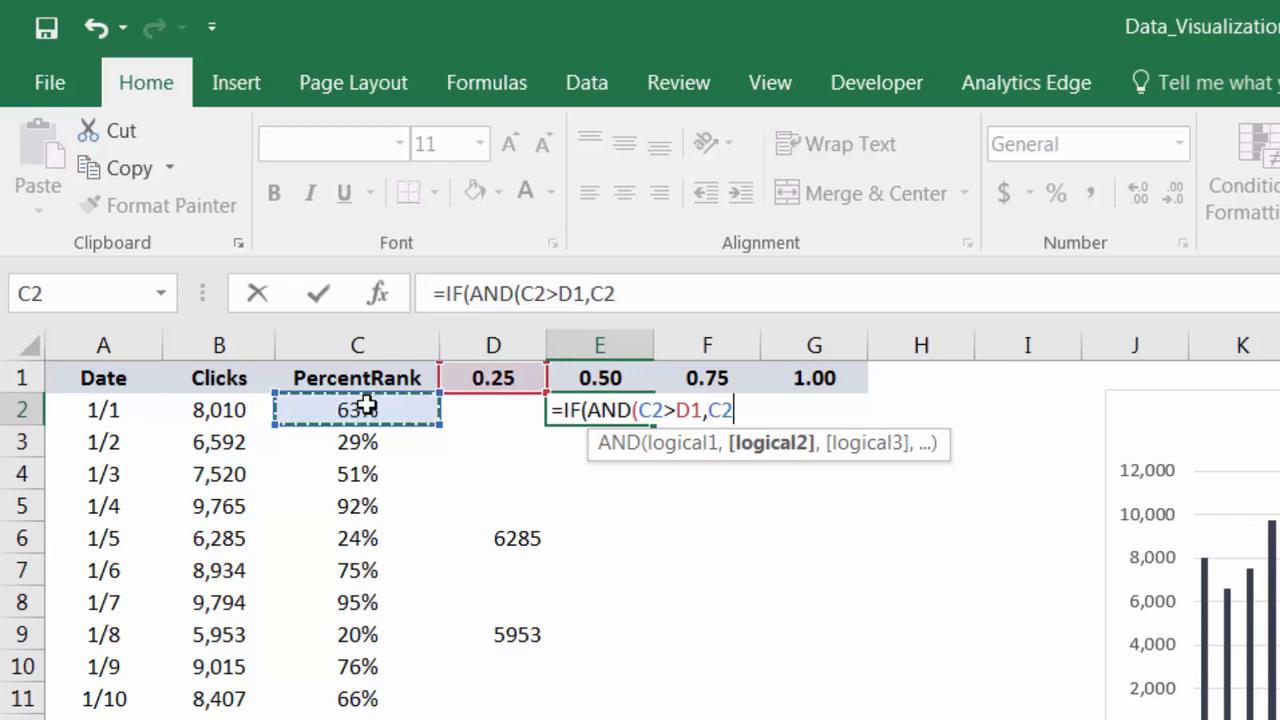
type("<=E1")
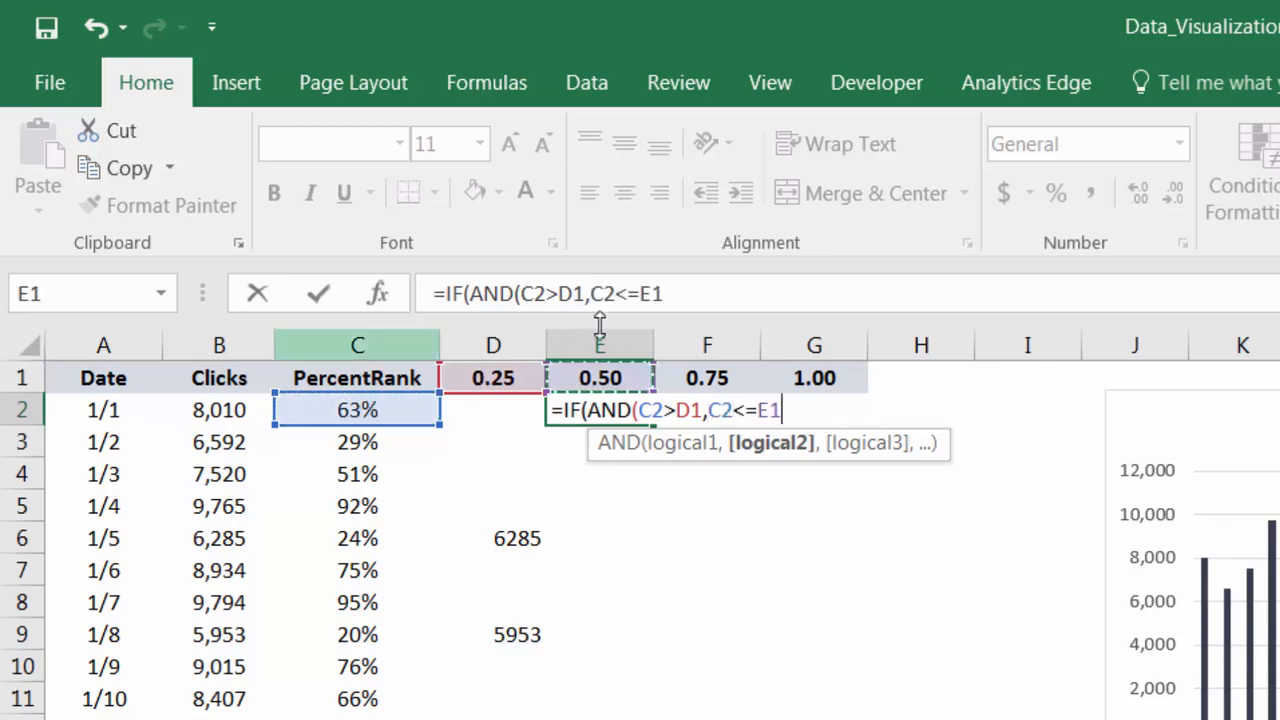
left_click(694, 292)
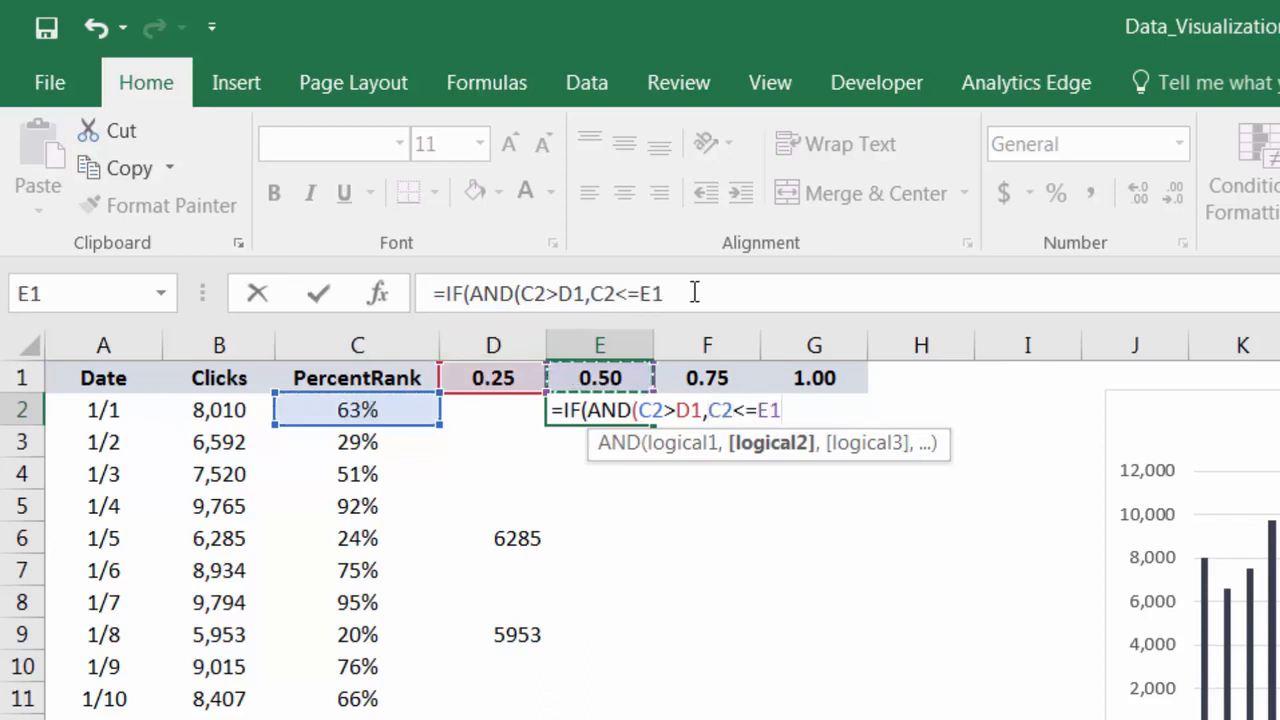
type("),")
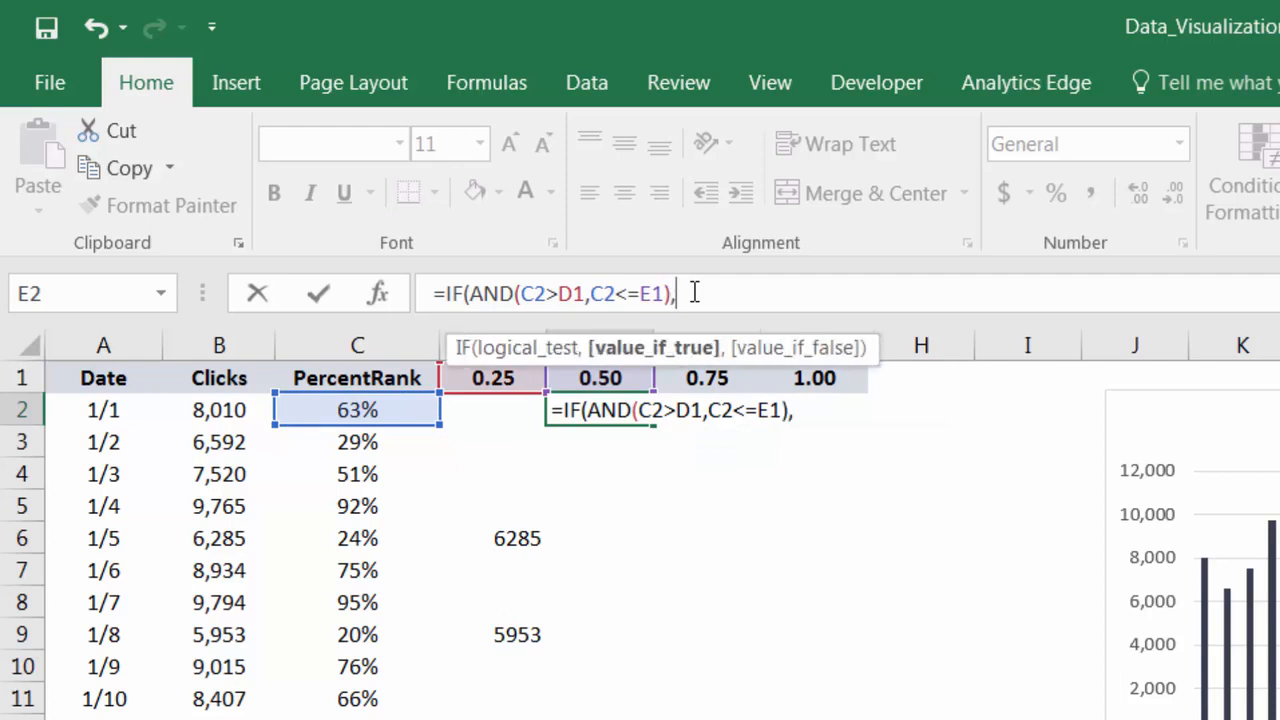
- Complete the E2 formula so it returns the clicks in B2 when true and an empty string "" when false
left_click(232, 407)
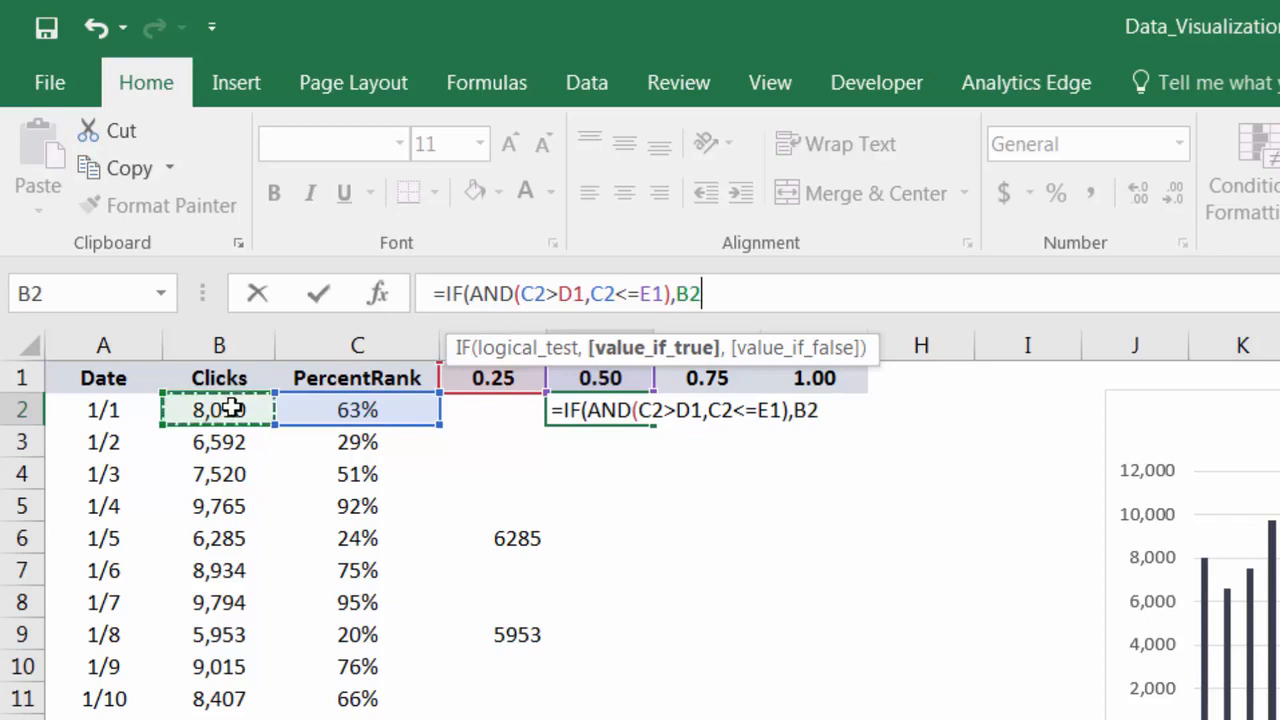
type(",")
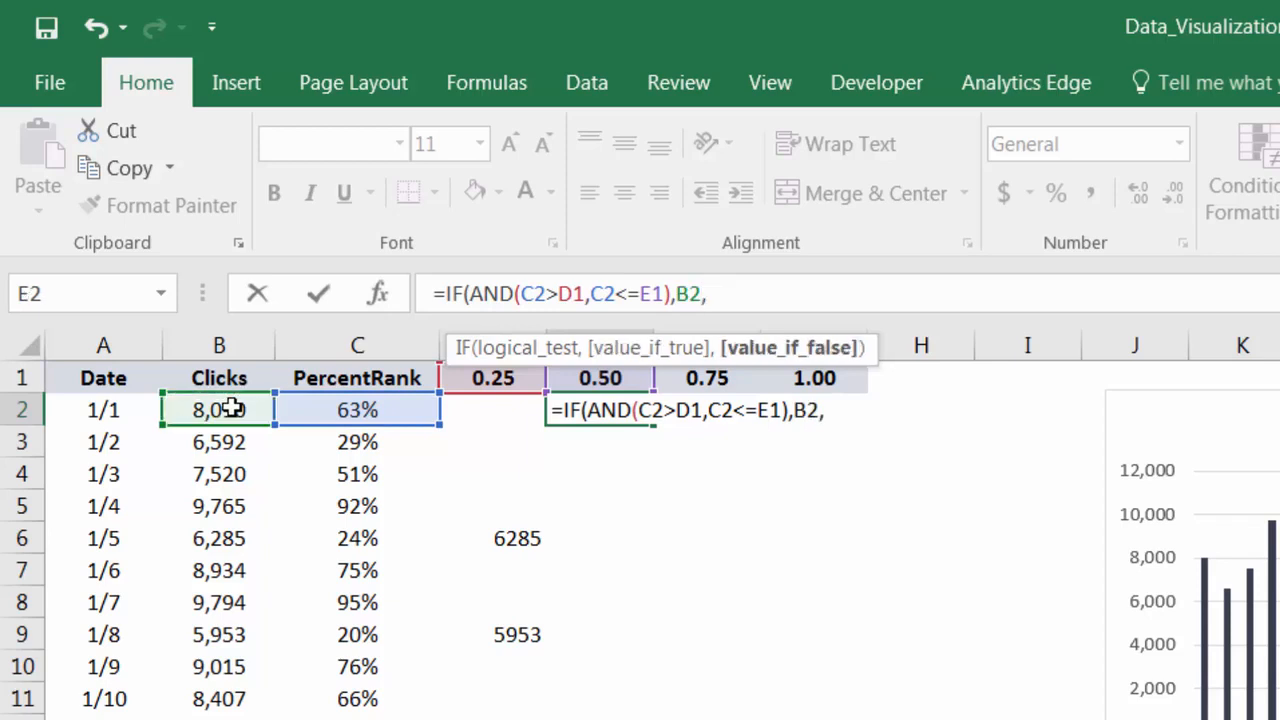
type("\"\")")
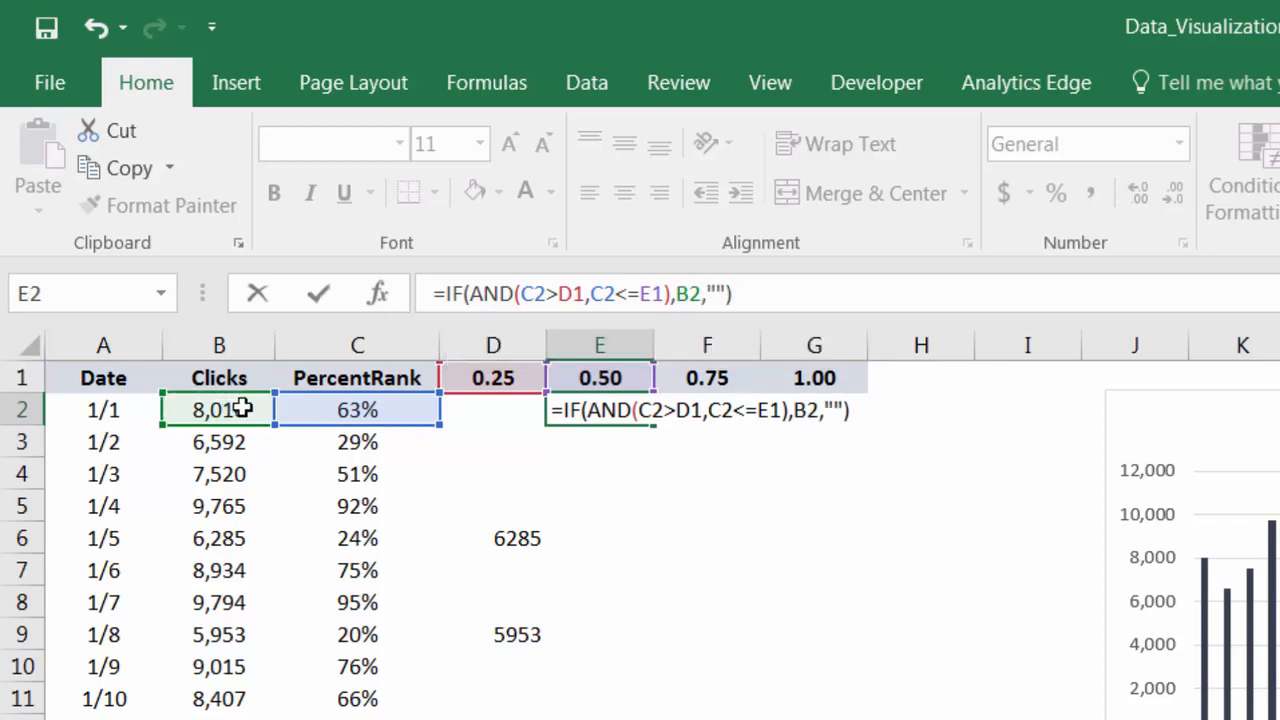
- Change the first comparison in the E2 formula to mixed references, $C2>D$1
left_click(530, 292)
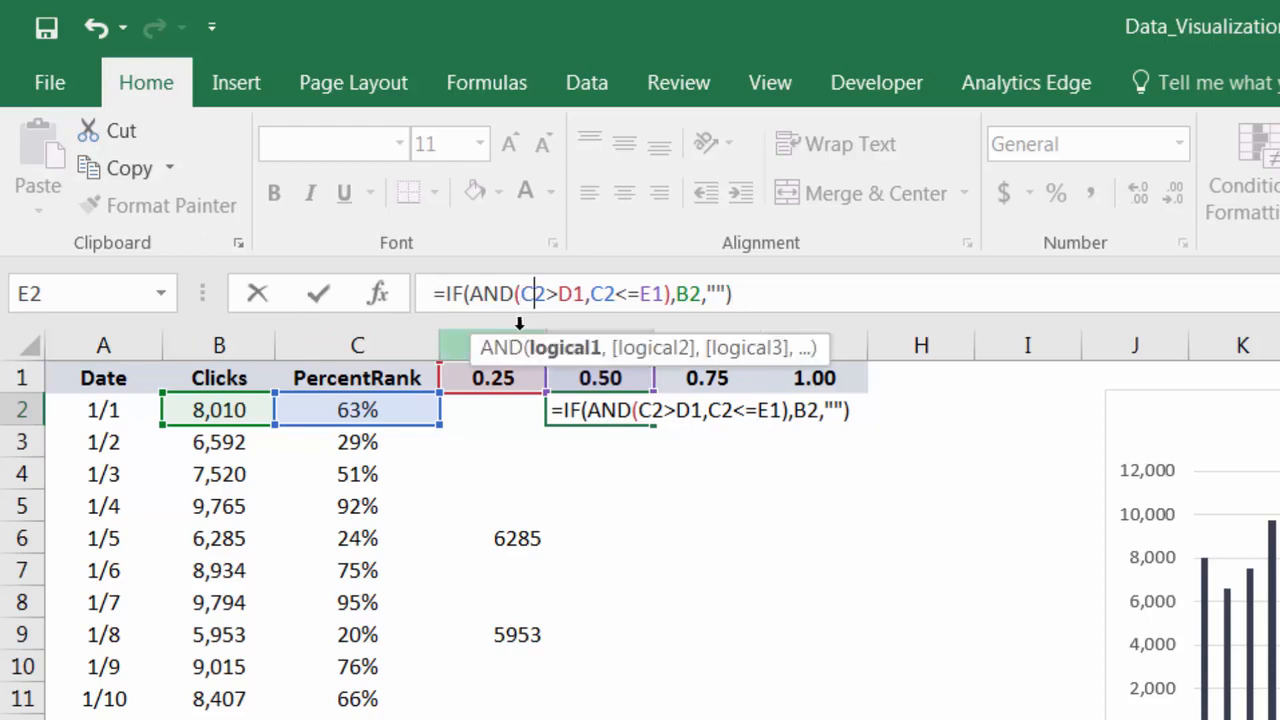
key("F4")
key("F4")
key("F4")
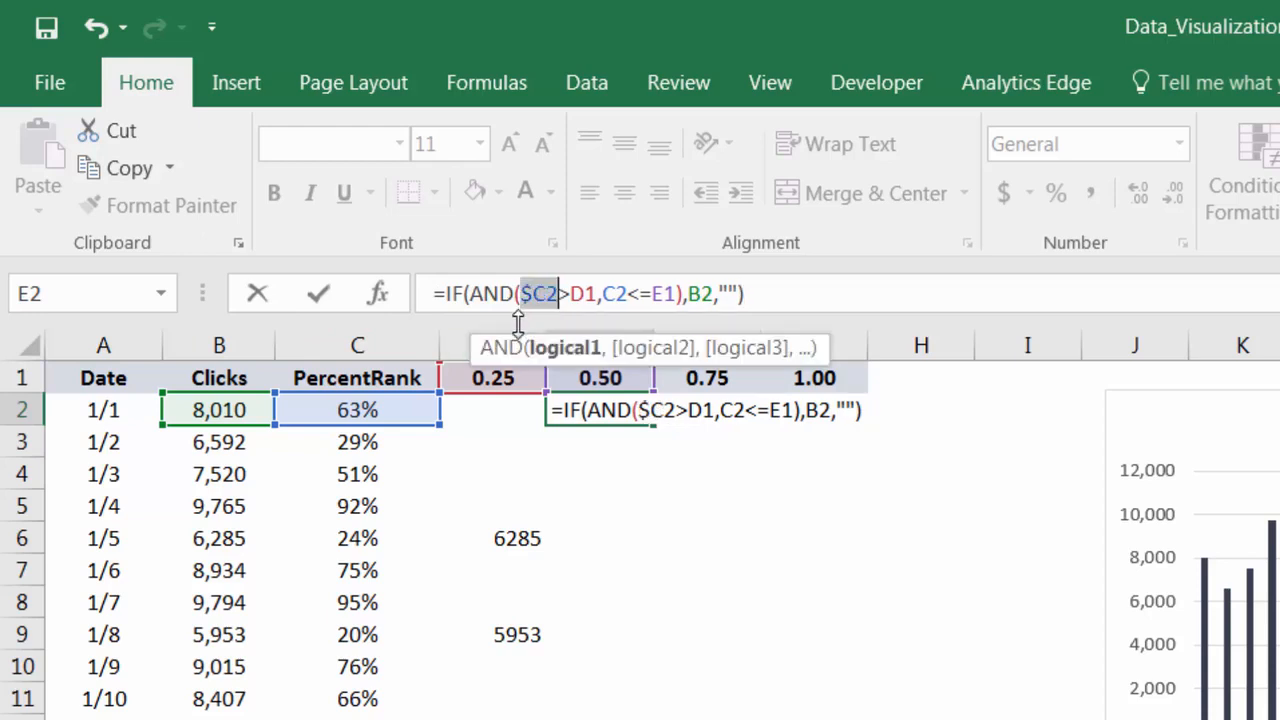
left_click(590, 294)
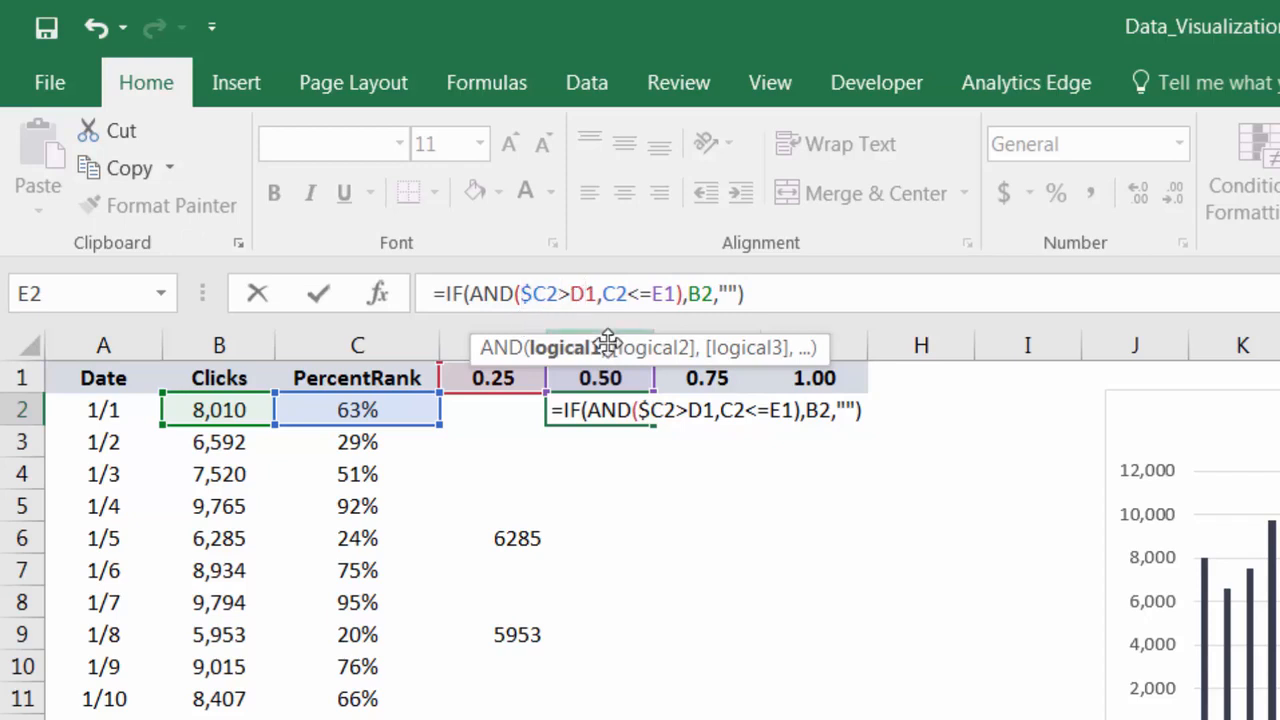
key("F4")
key("F4")
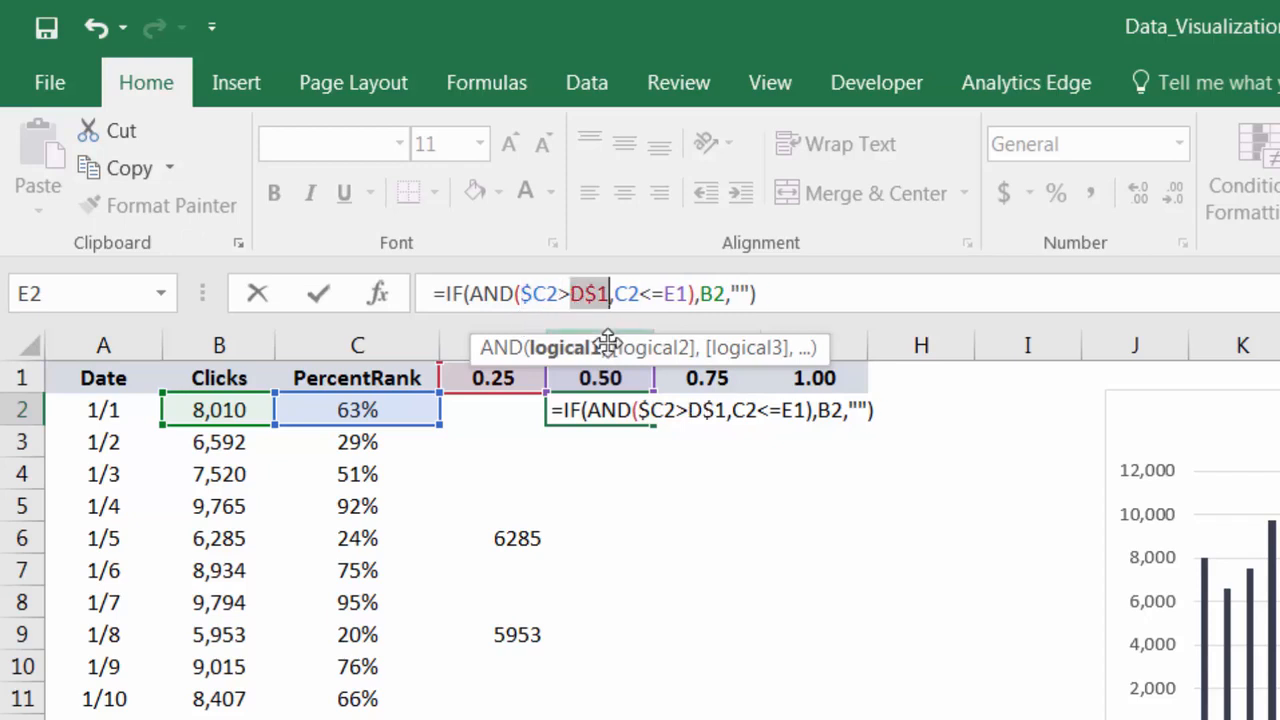
- Change the second comparison in the E2 formula to mixed references, $C2<=E$1
left_click(630, 294)
key("F4")
key("F4")
key("F4")
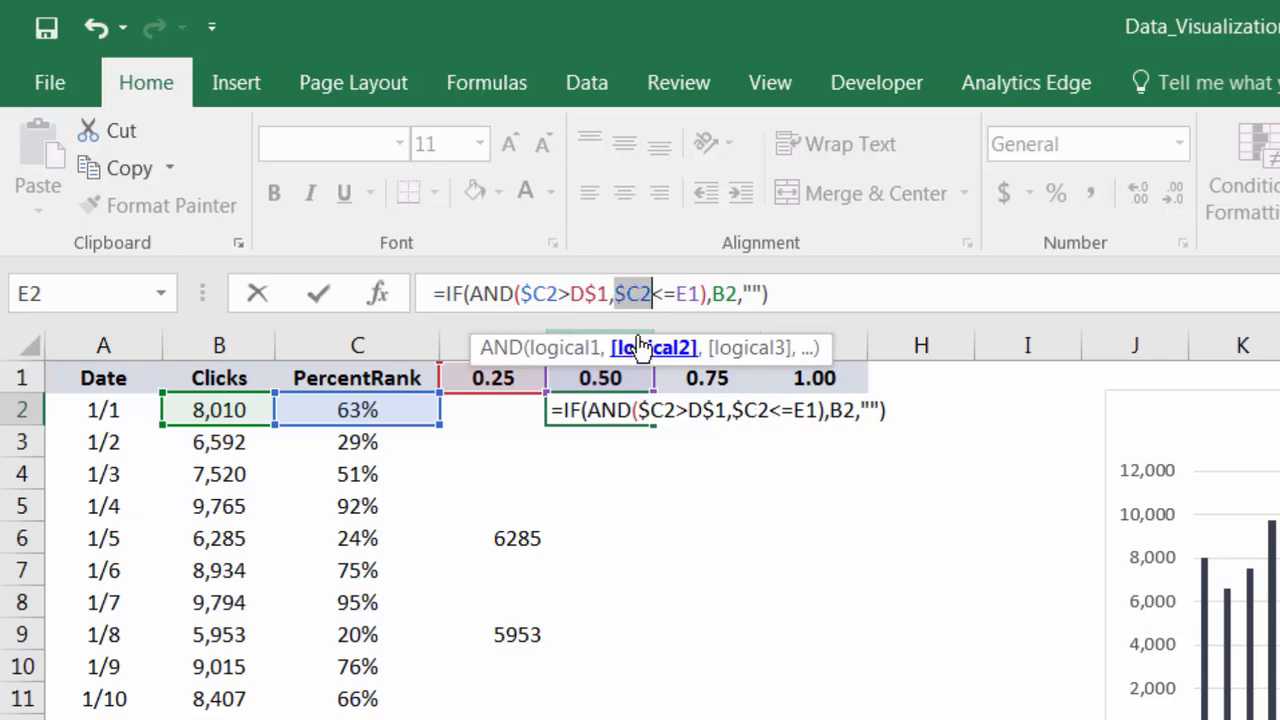
left_click(694, 294)
- Fix the column of the returned value as $B2 and enter the formula =IF(AND($C2>D$1,$C2<=E$1),$B2,"") in E2
key("F4")
key("F4")
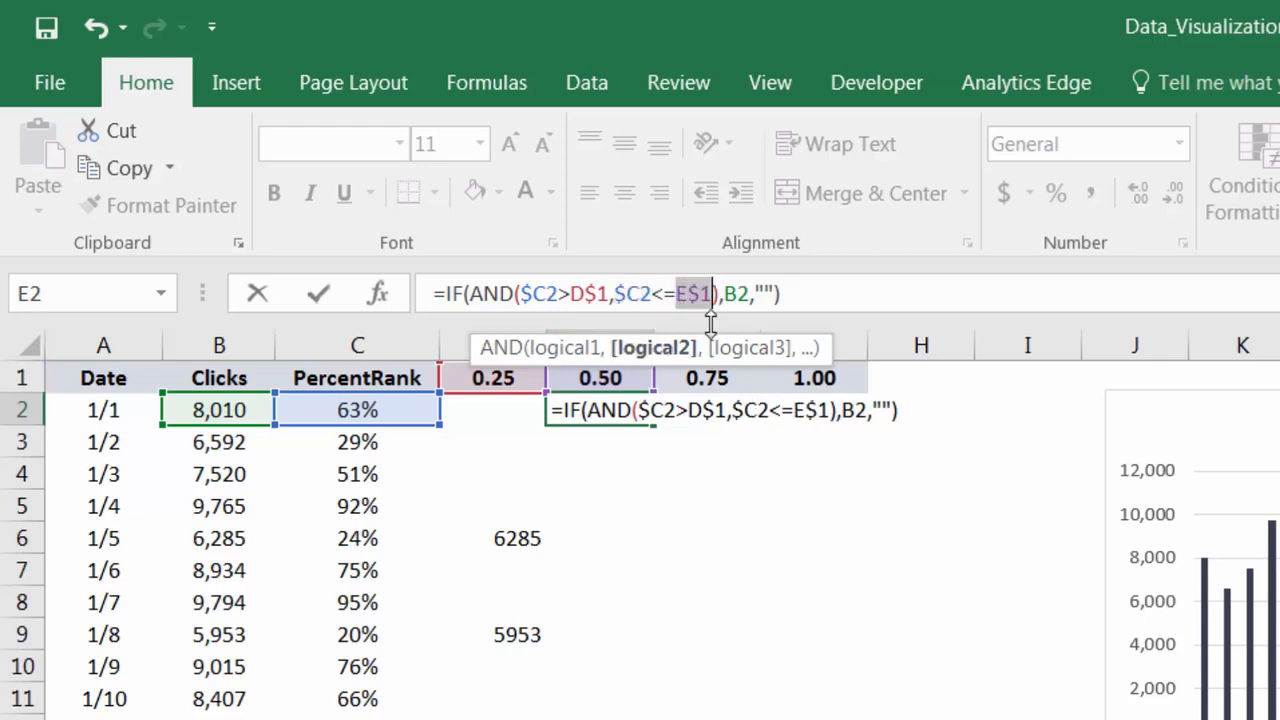
left_click(737, 294)
key("F4")
key("F4")
key("F4")
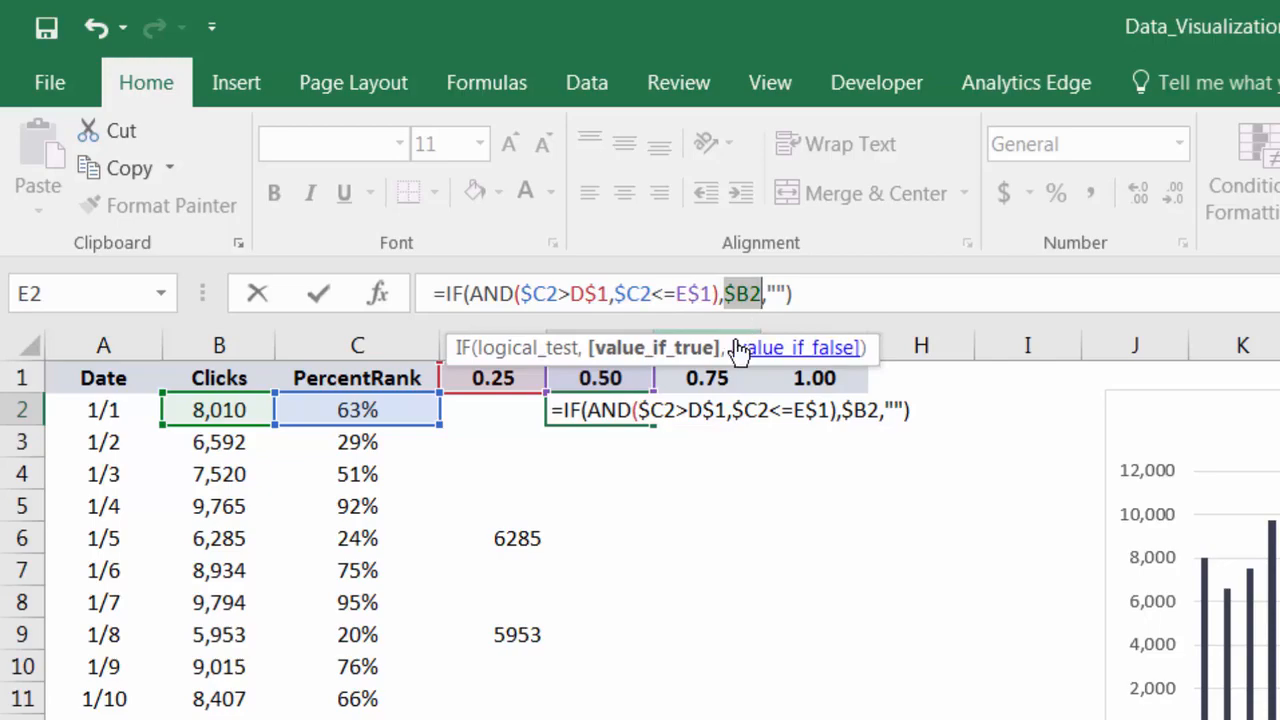
key("Return")
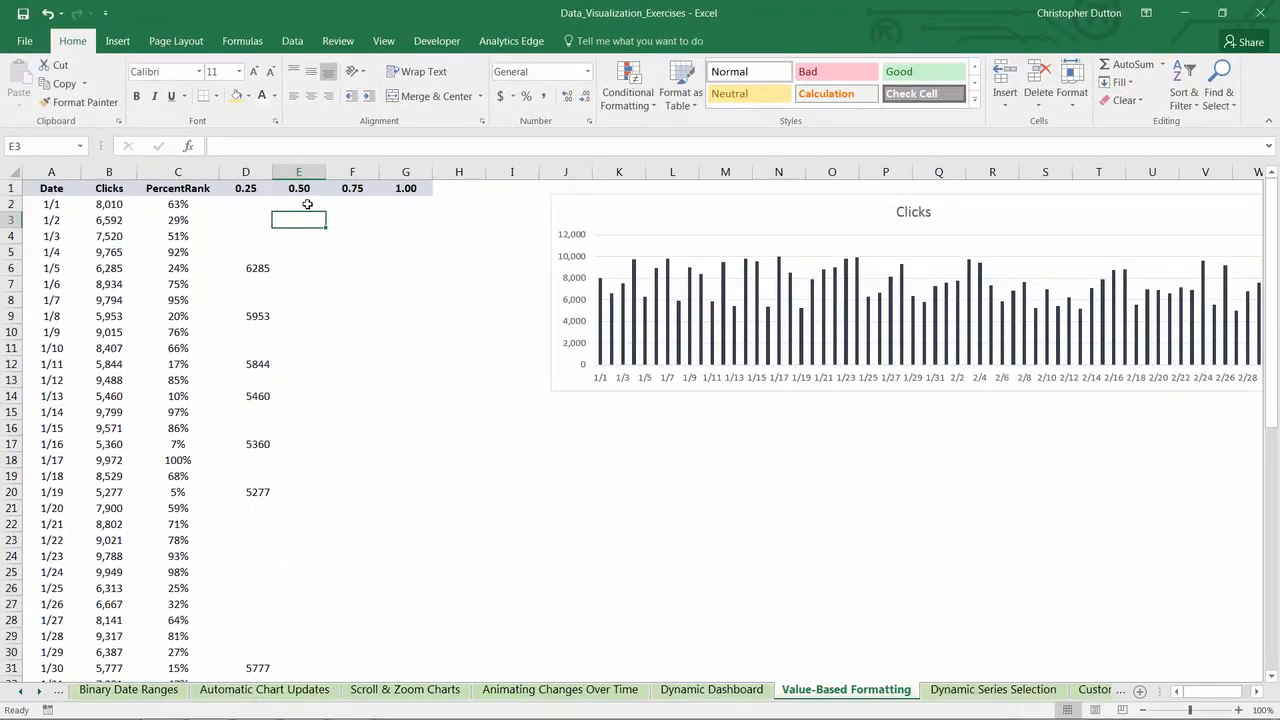
- Fill the E2 formula across to G2 and down to the last data row
left_click(307, 204)
left_click_drag(325, 211, 427, 207)
double_click(433, 212)
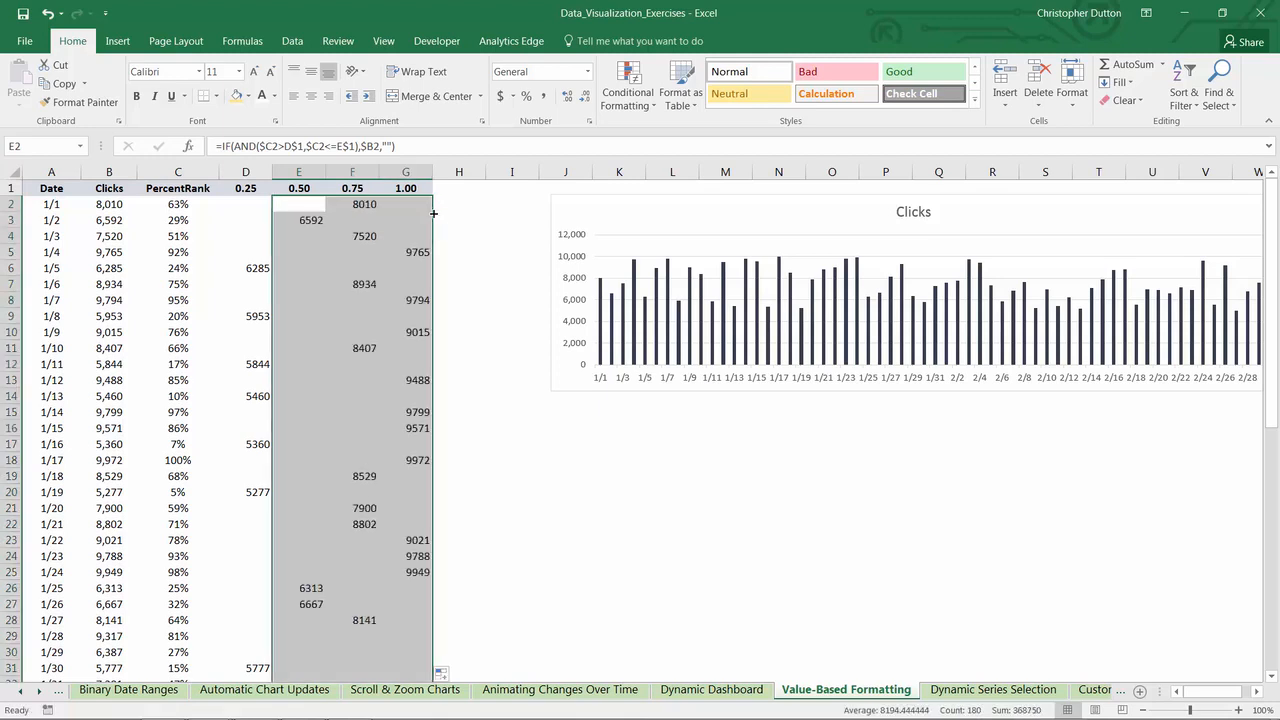
- Review how the daily clicks are distributed over the 0.25, 0.50, 0.75 and 1.00 columns down to the 2/29 row
left_click(266, 249)
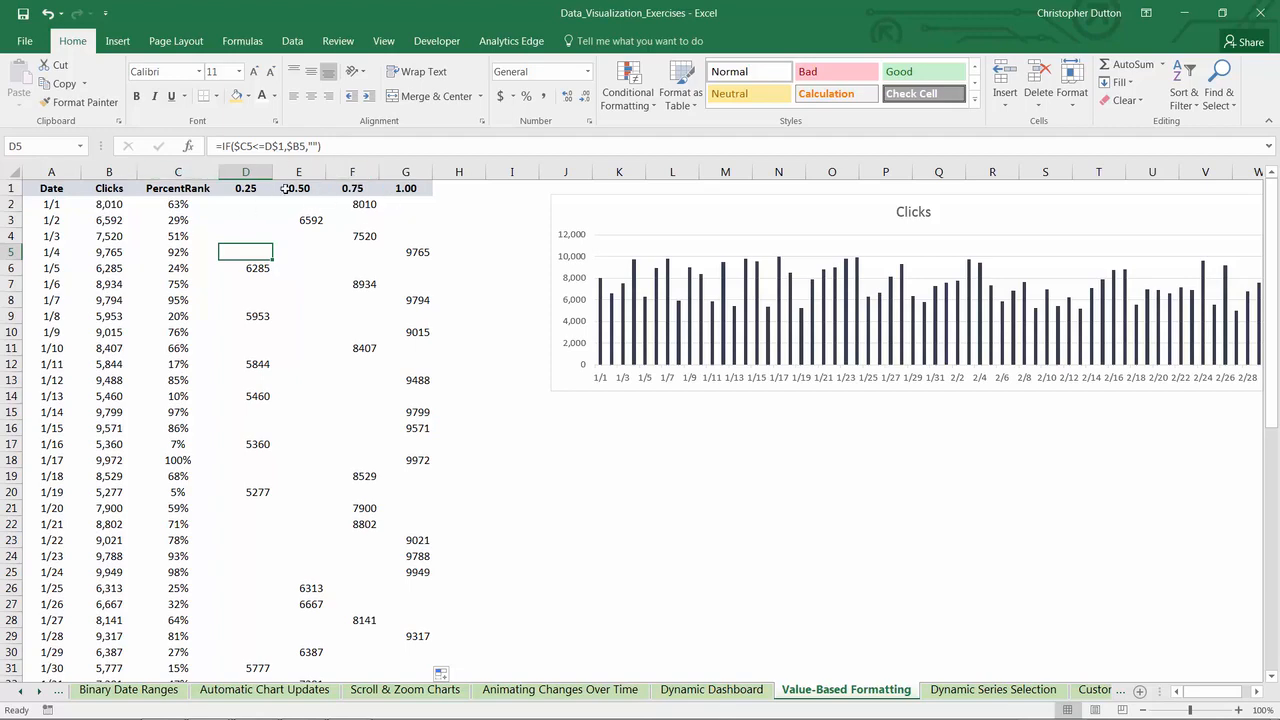
scroll(387, 235, "down", 12)
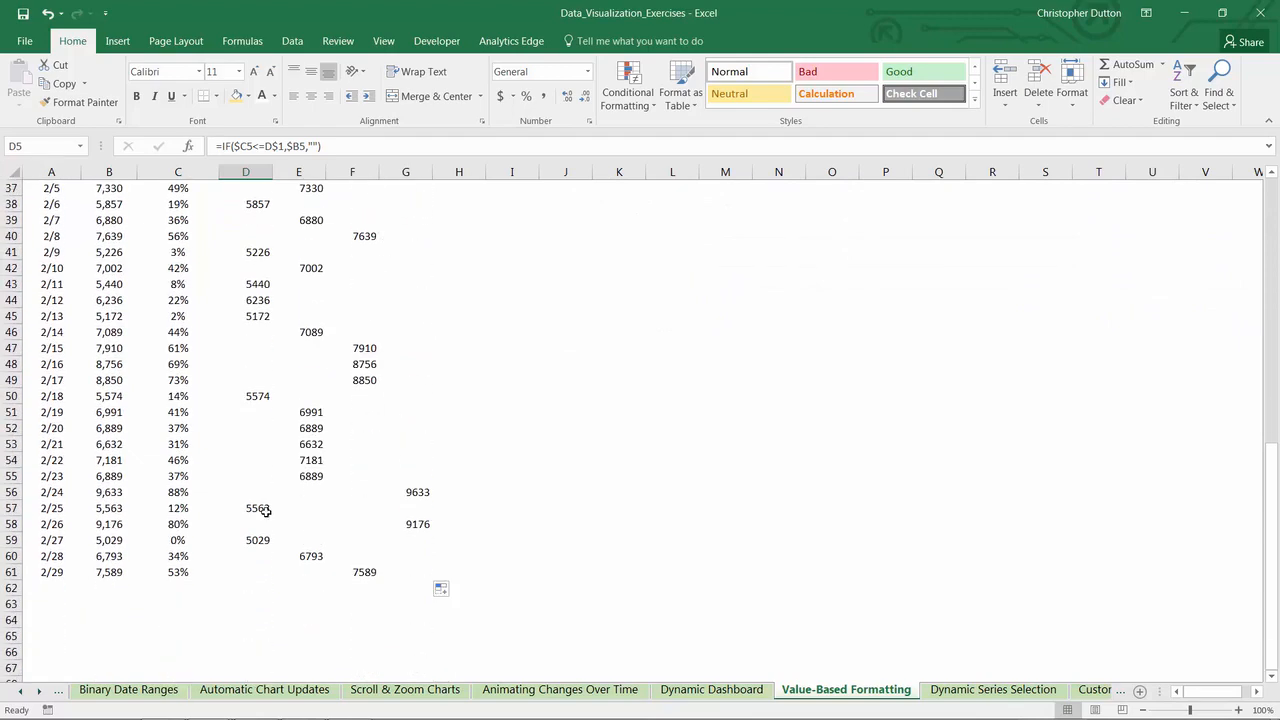
scroll(420, 489, "up", 12)
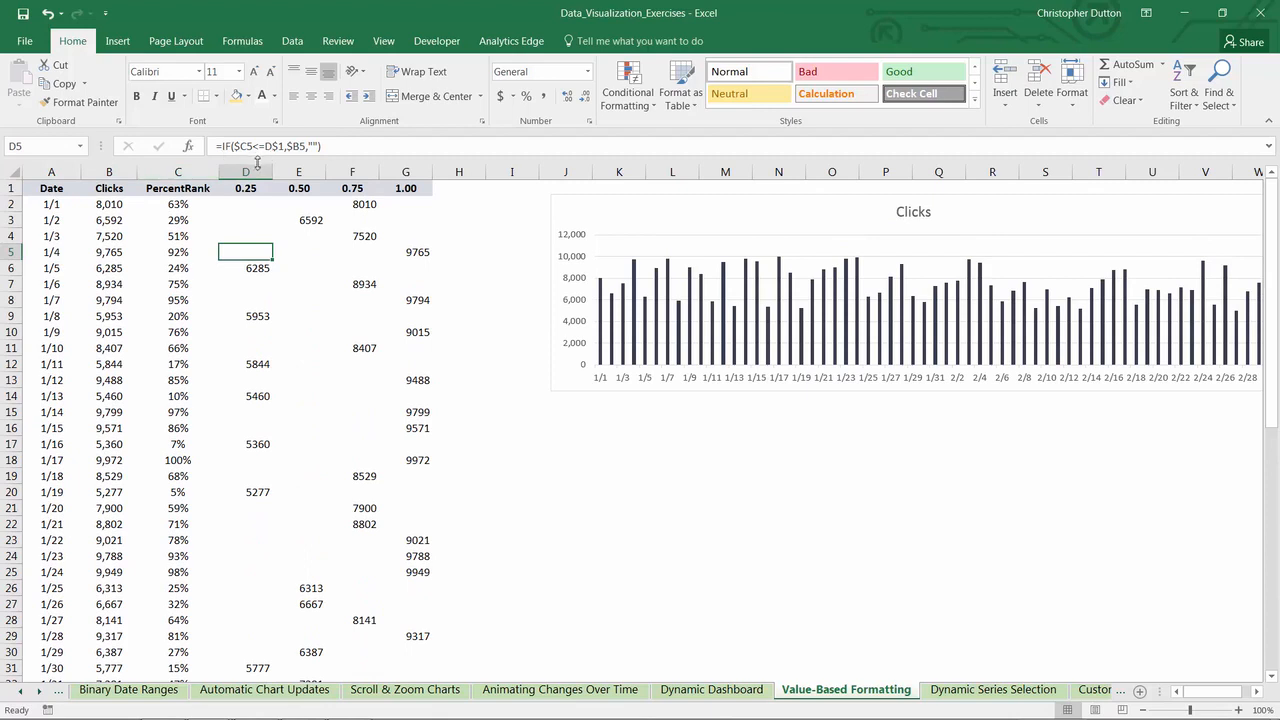
left_click(451, 194)
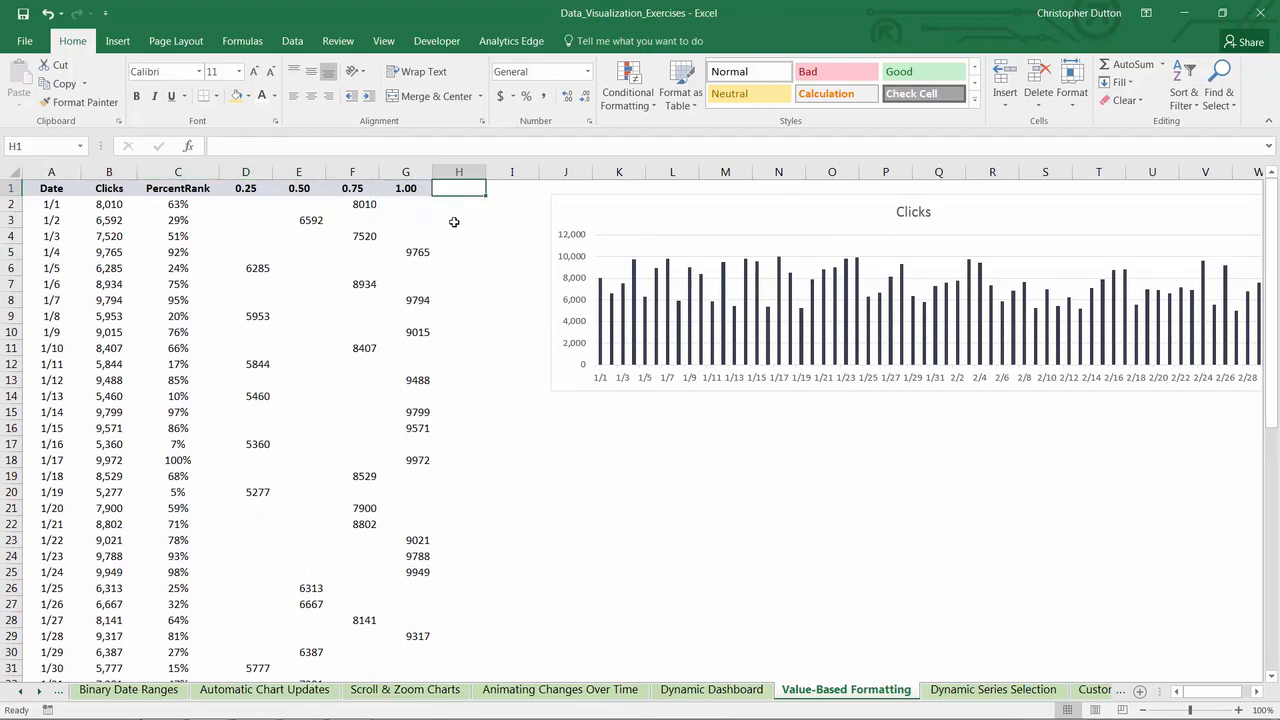
left_click(245, 172)
left_click(300, 172)
left_click(352, 172)
left_click(394, 172)
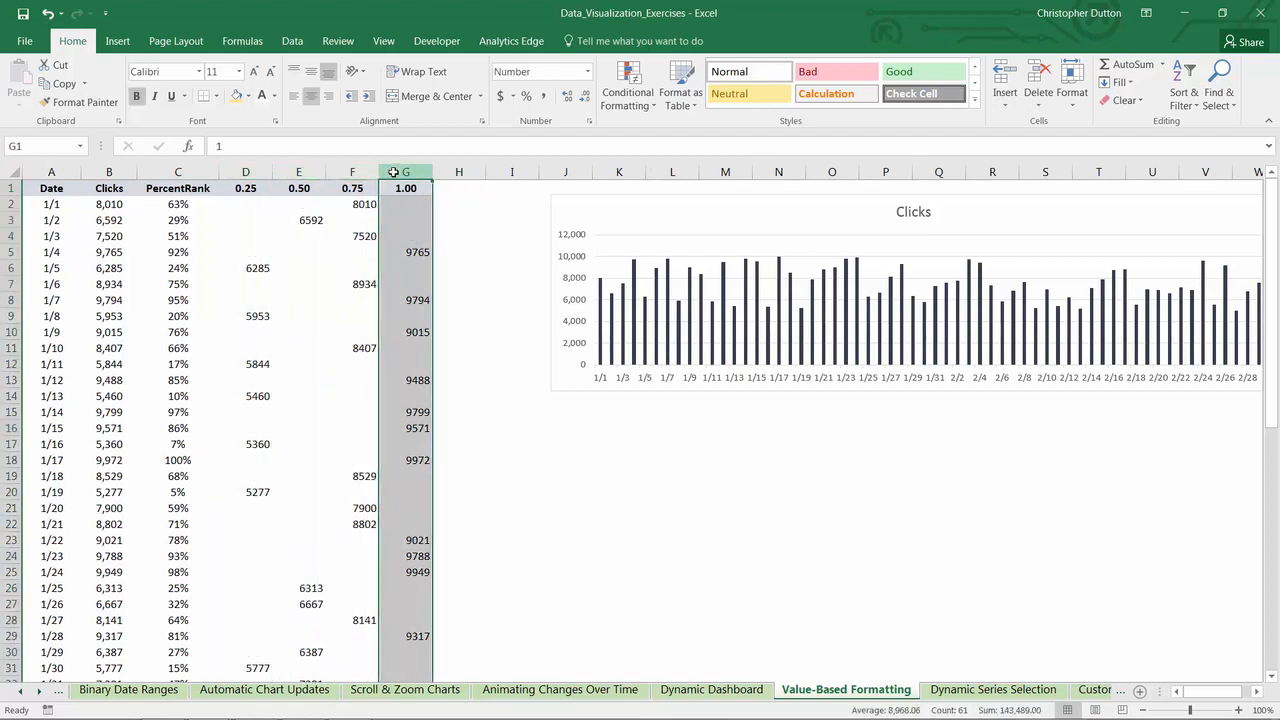
- Insert a blank column chart from an empty cell and place it directly below the existing Clicks chart
left_click(565, 476)
left_click(117, 41)
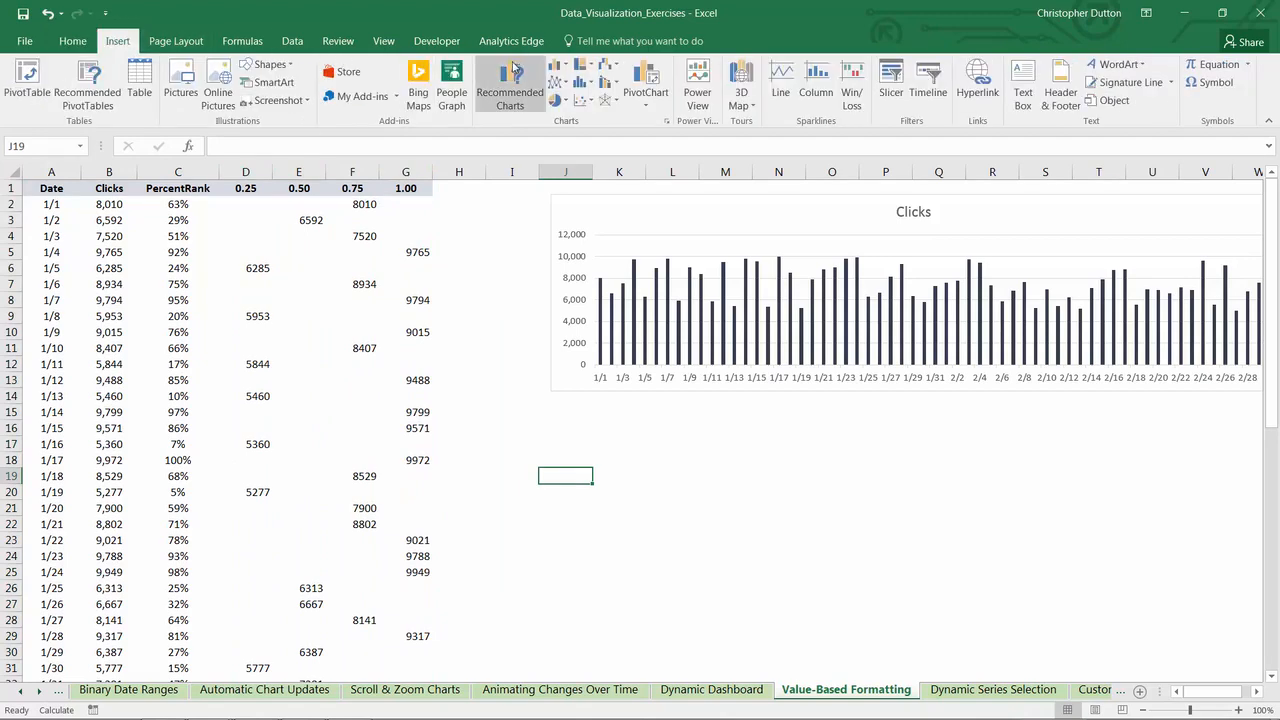
left_click(555, 65)
left_click(573, 114)
left_click_drag(532, 311, 628, 416)
- Add a data series to the blank chart, named from D1 (0.25) with values D2:D61
right_click(620, 460)
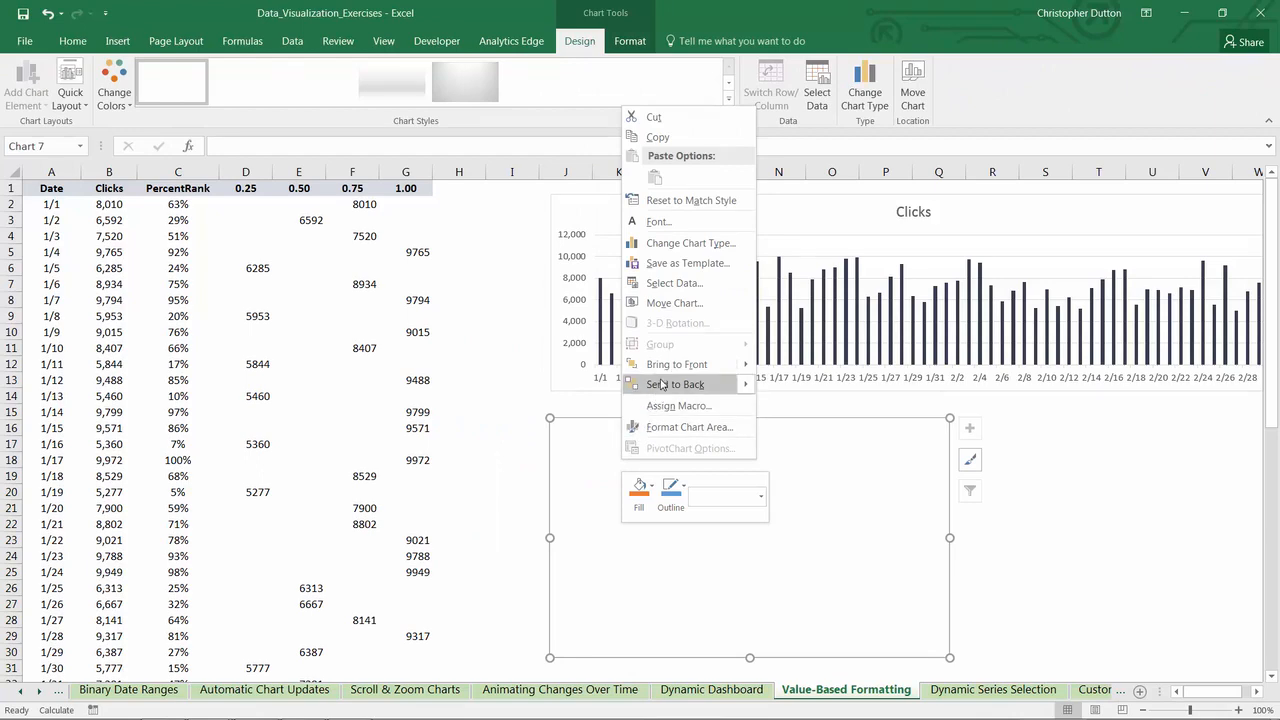
left_click(670, 287)
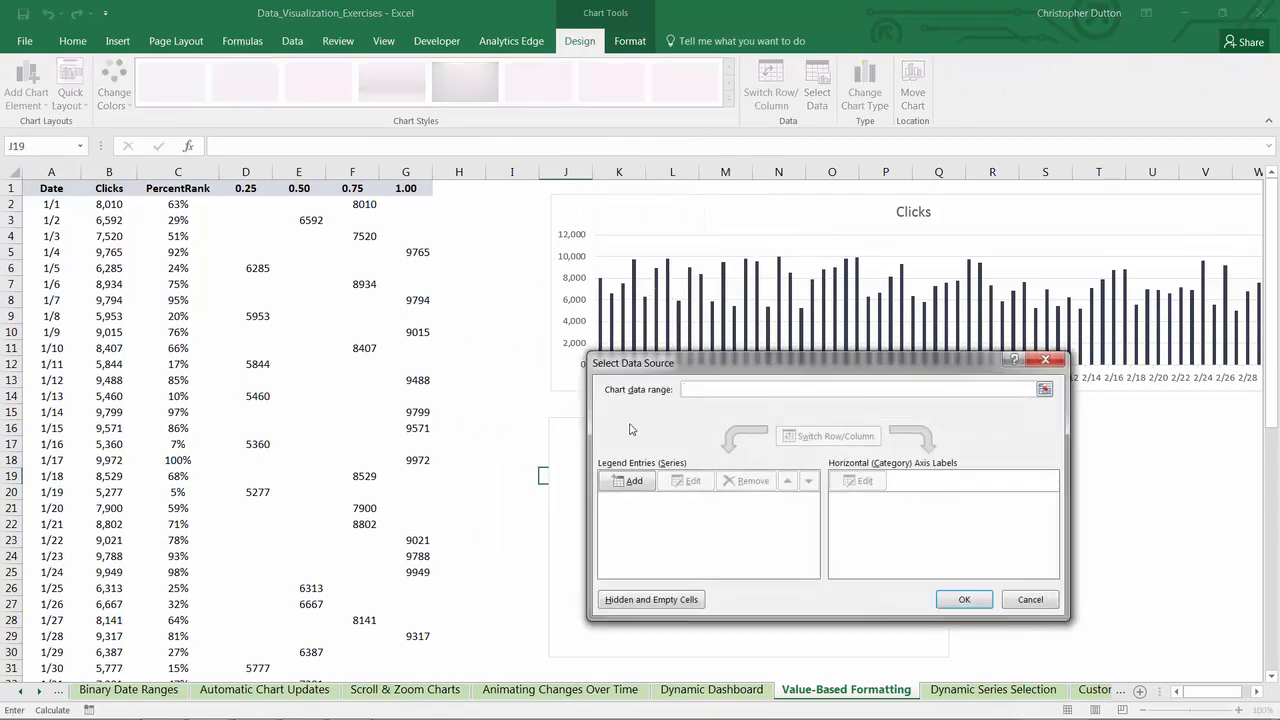
left_click(634, 481)
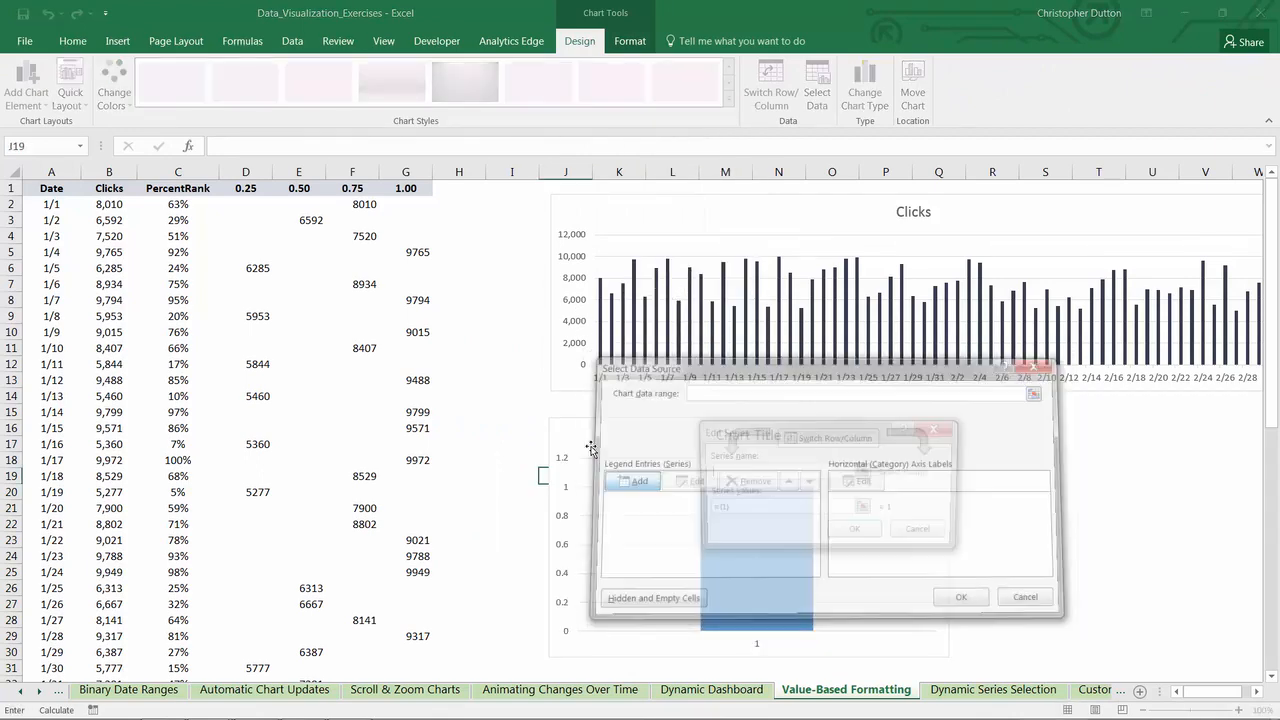
left_click(250, 188)
left_click(864, 509)
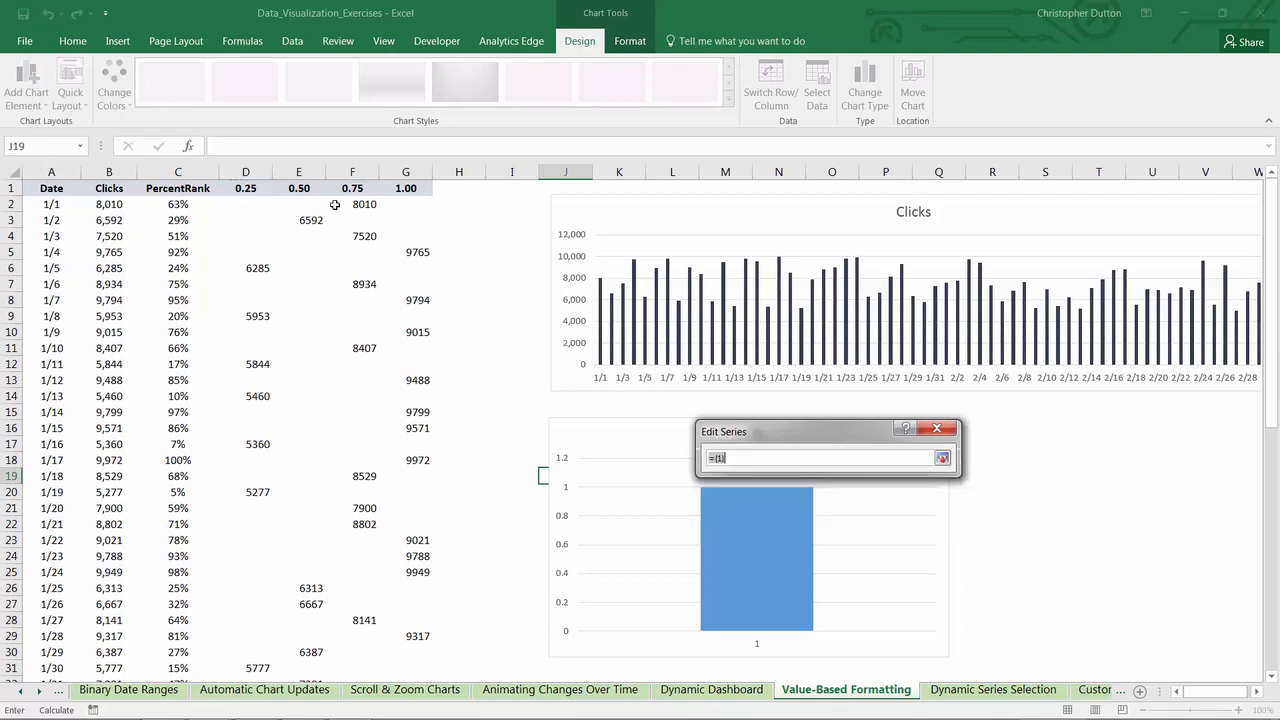
left_click(248, 202)
key("ctrl+shift+Down")
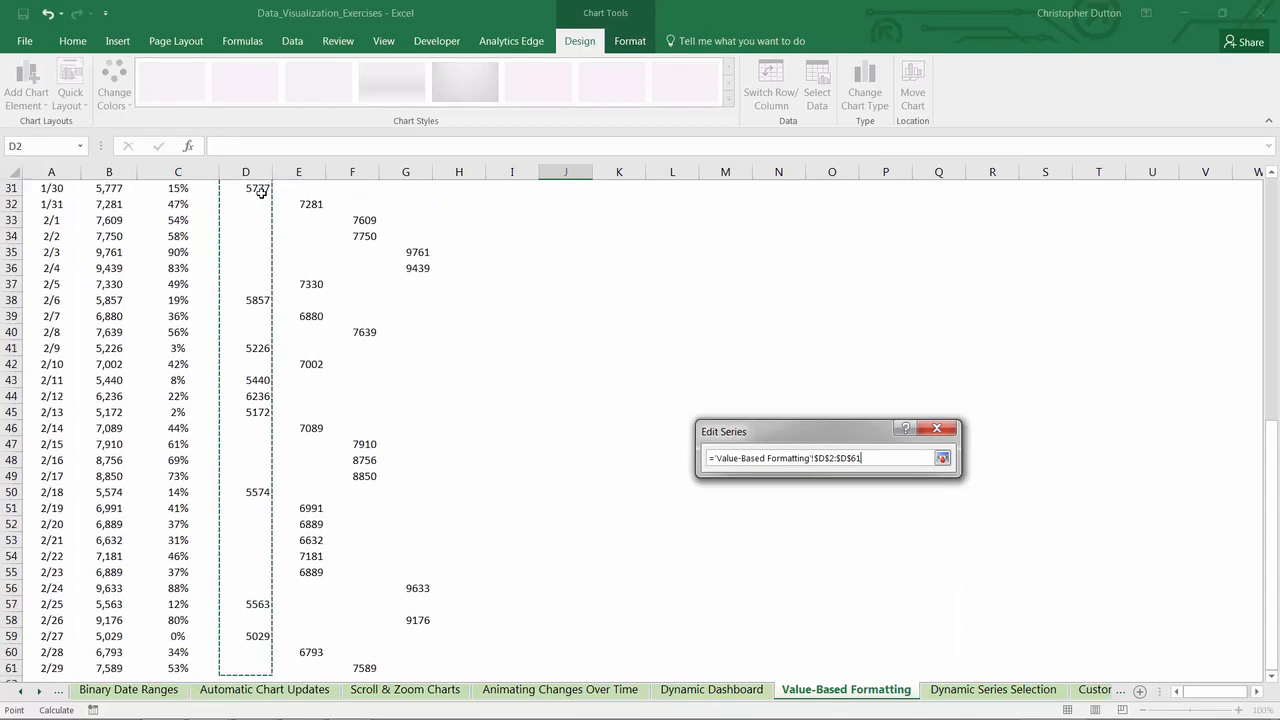
scroll(640, 315, "down", 1)
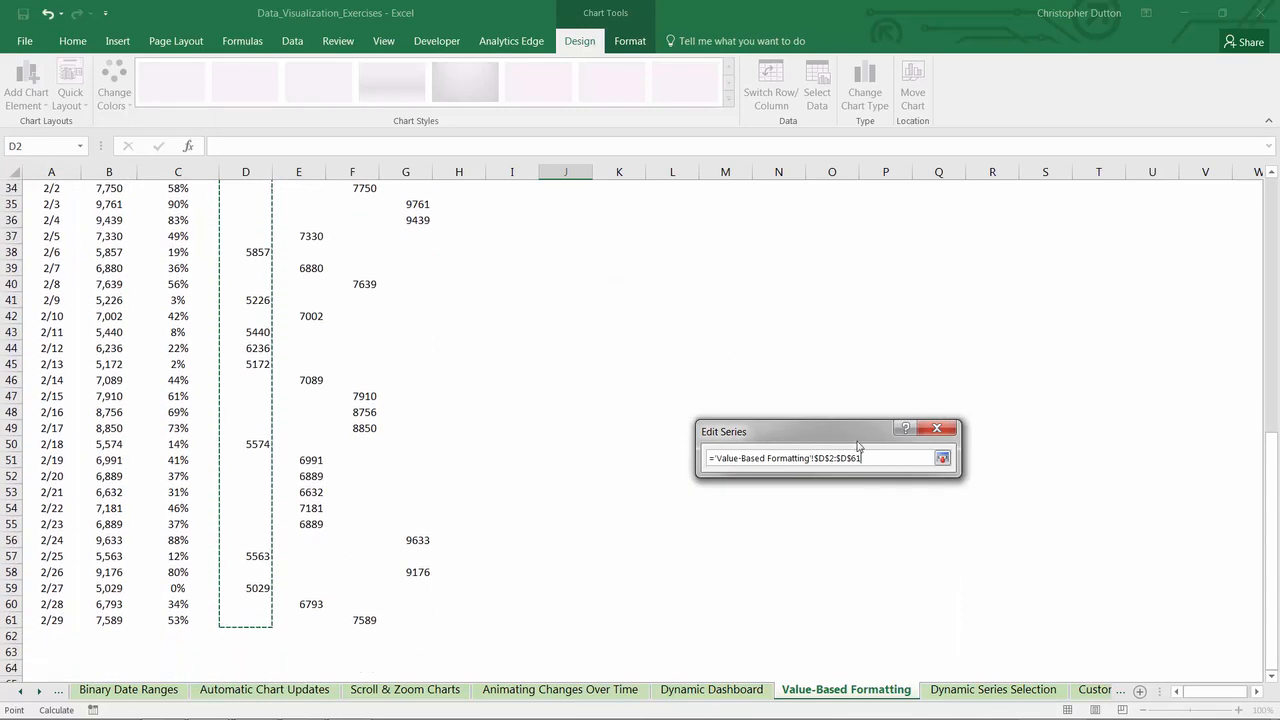
left_click(942, 458)
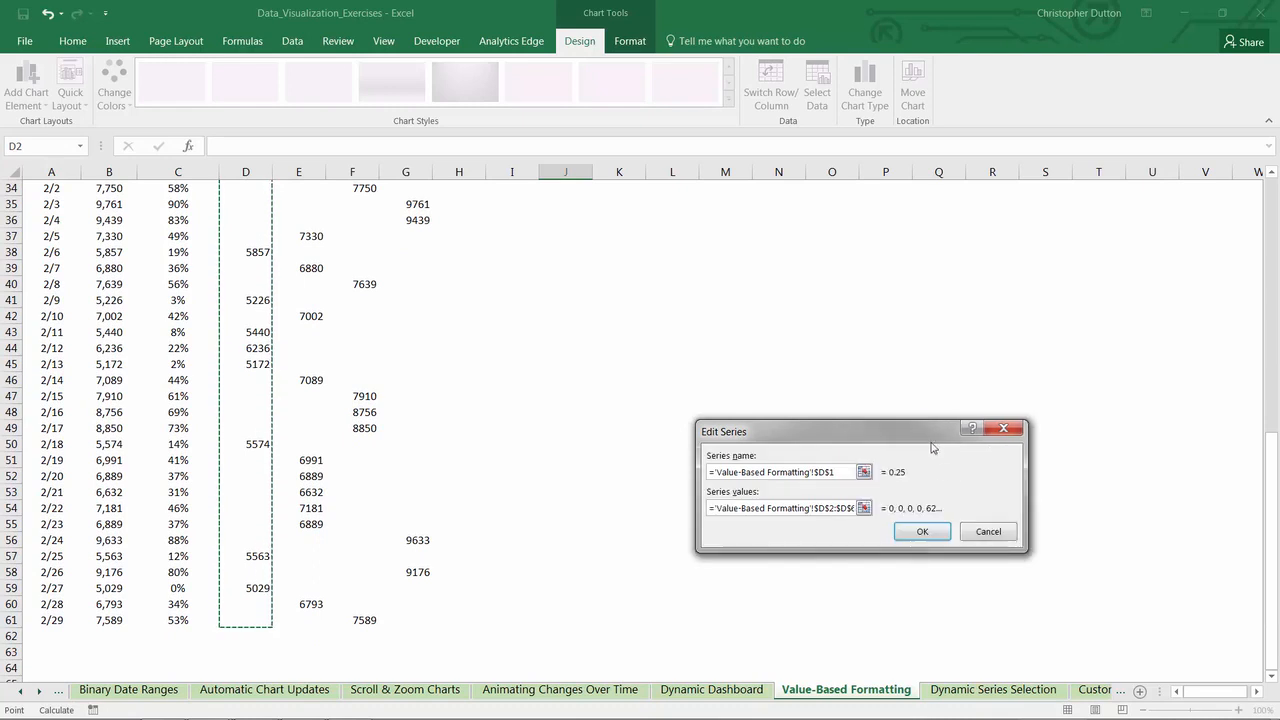
left_click(920, 531)
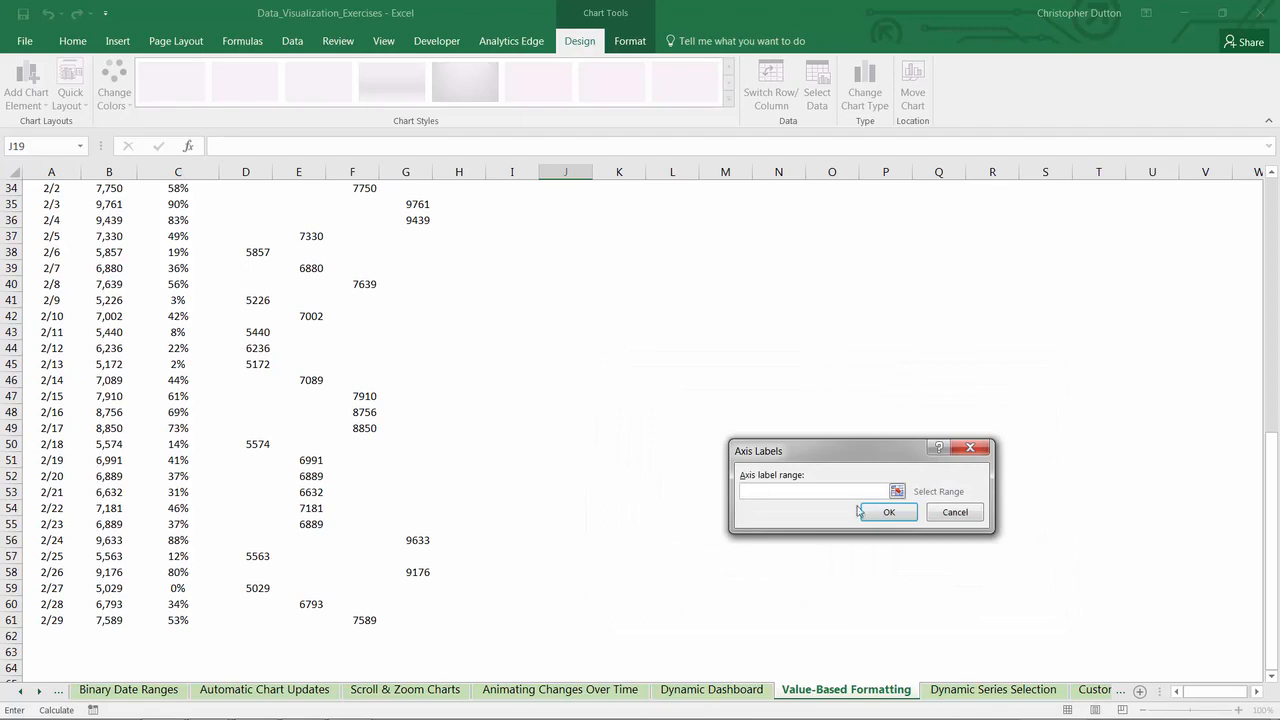
- Set the horizontal axis labels of the 0.25 series to the dates in A2:A61
left_click_drag(1261, 433, 1261, 185)
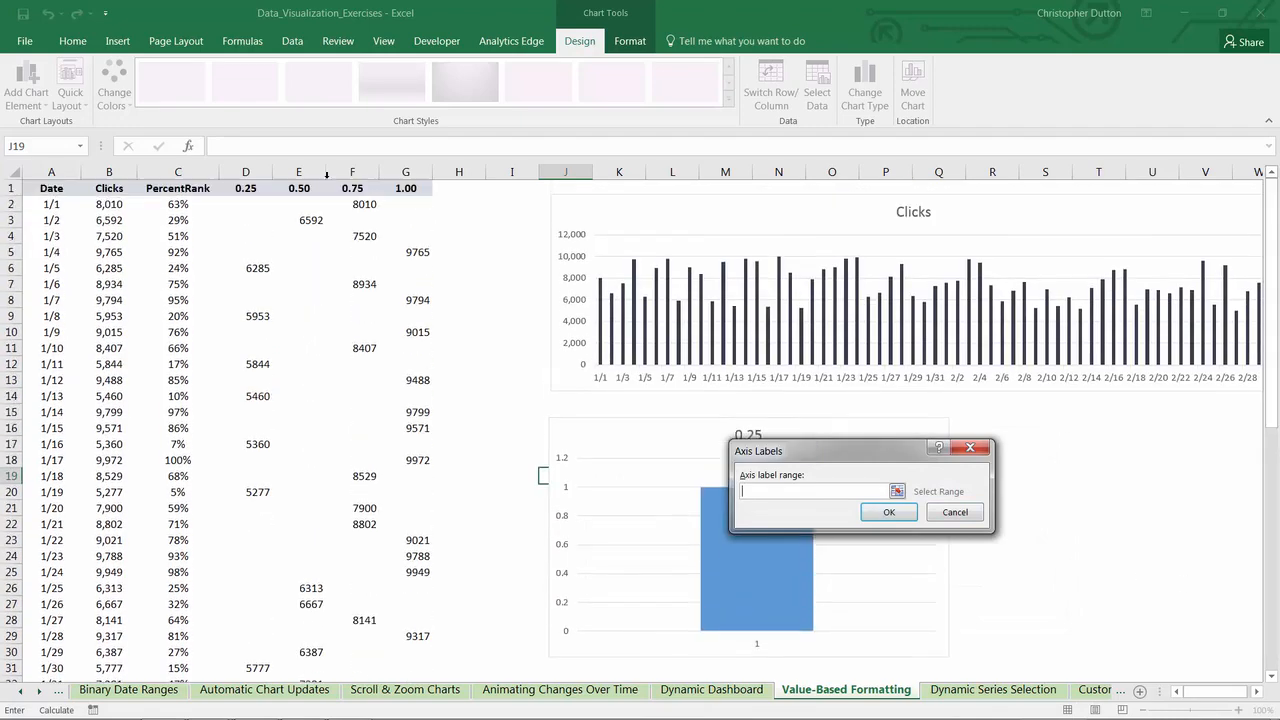
left_click(55, 203)
key("ctrl+shift+Down")
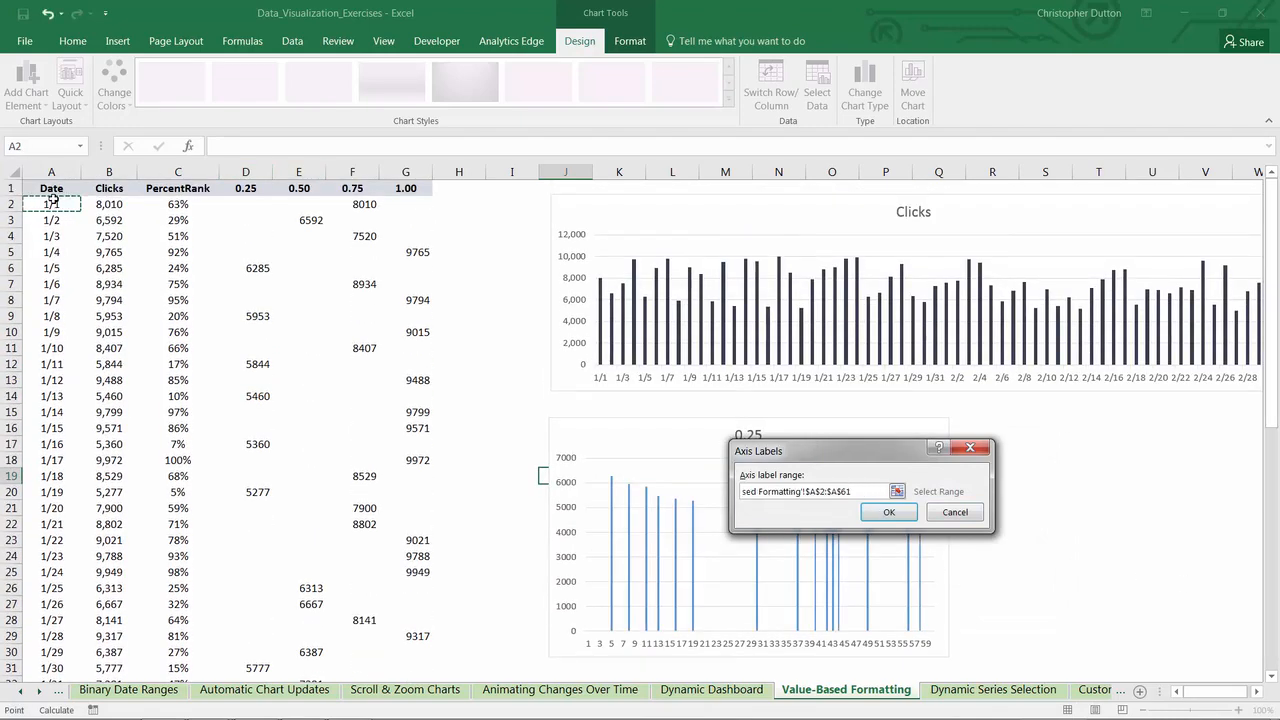
left_click(889, 512)
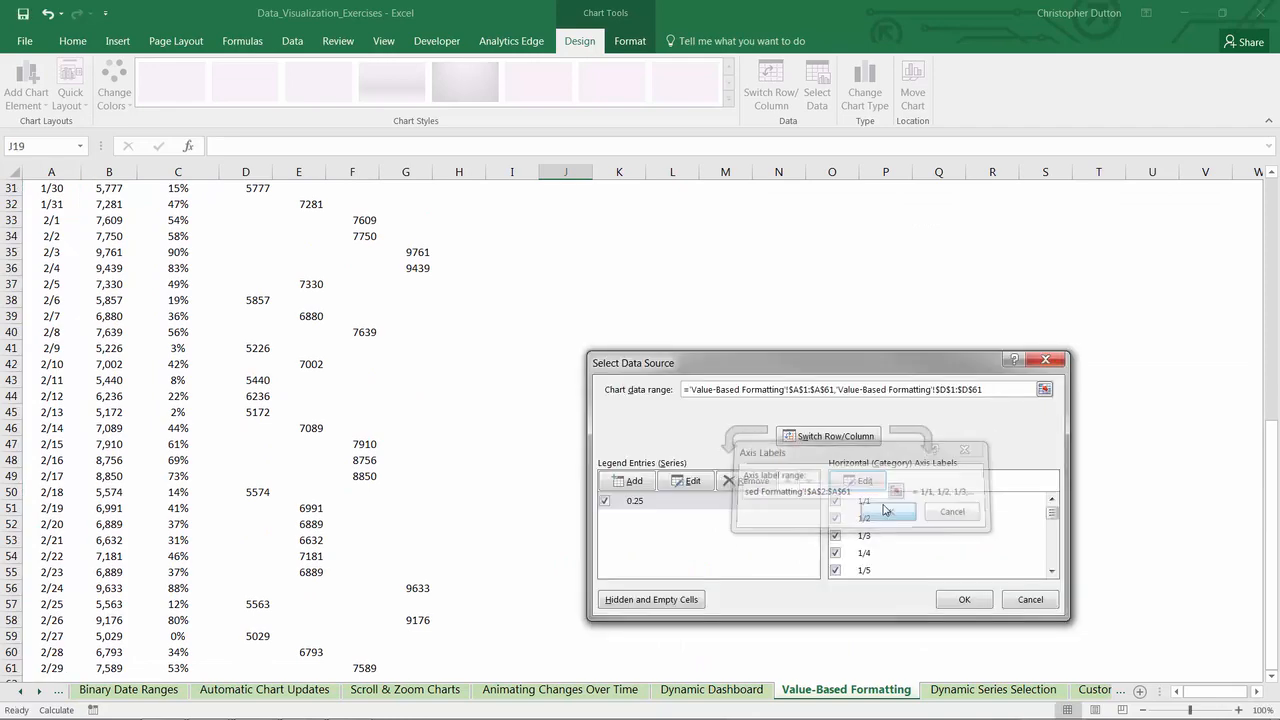
- Add a second chart series named from E1 (0.50) with values E2:E61
left_click(633, 481)
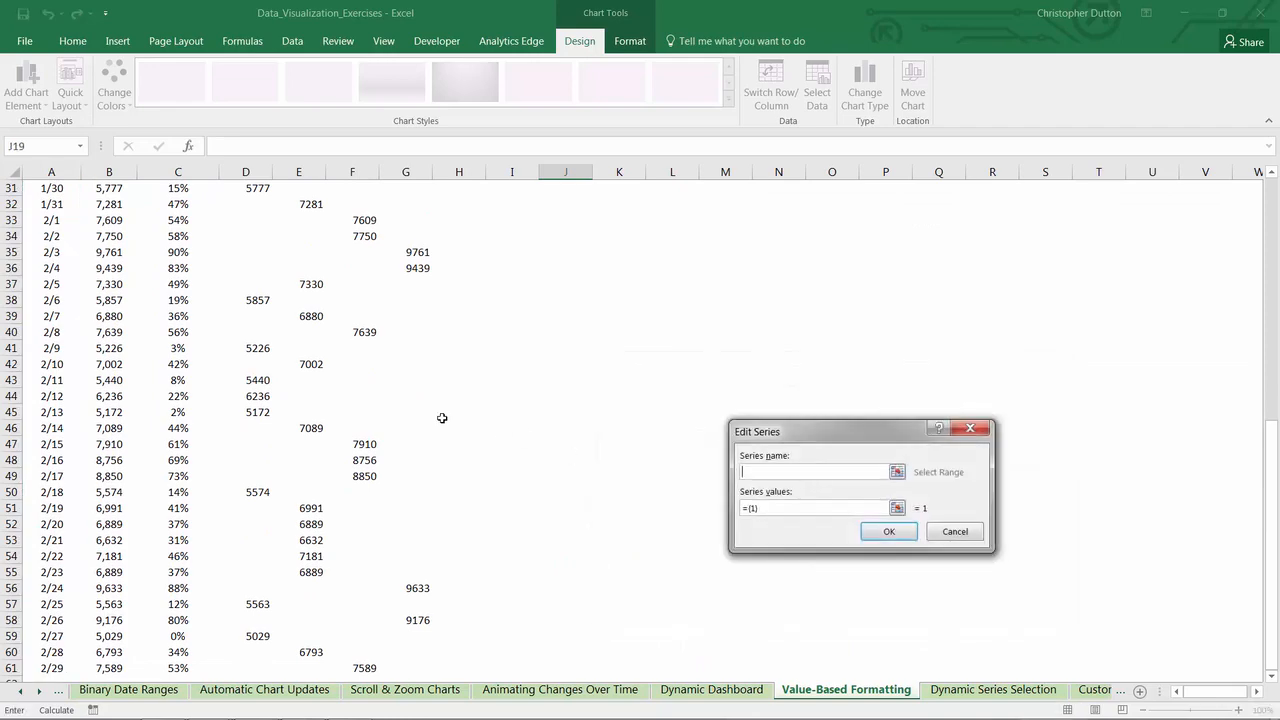
scroll(389, 386, "up", 8)
scroll(332, 323, "up", 2)
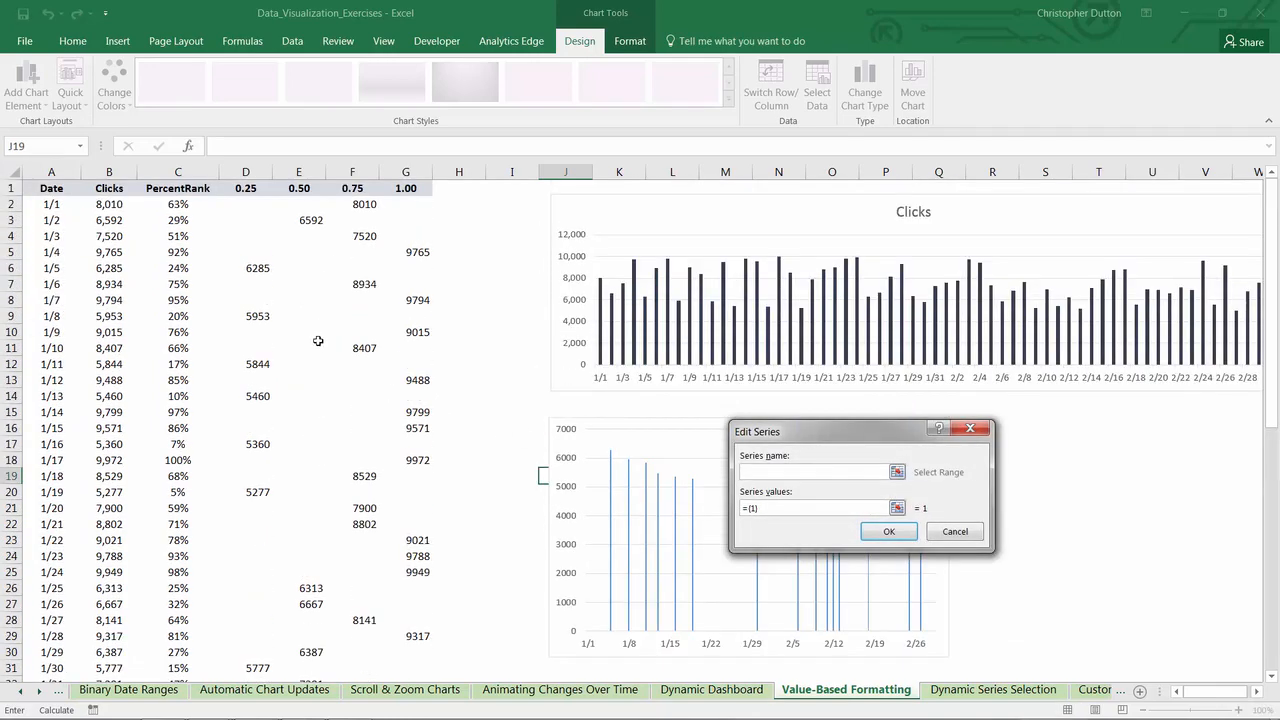
left_click(290, 187)
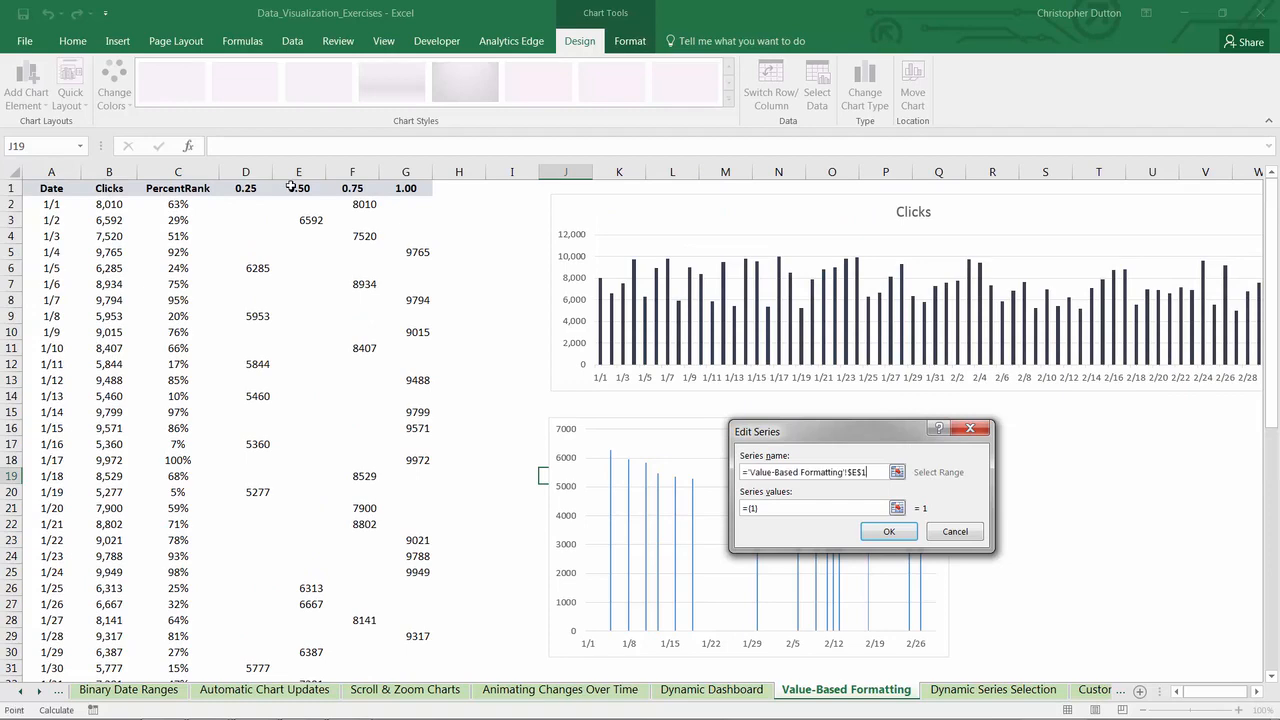
left_click(897, 508)
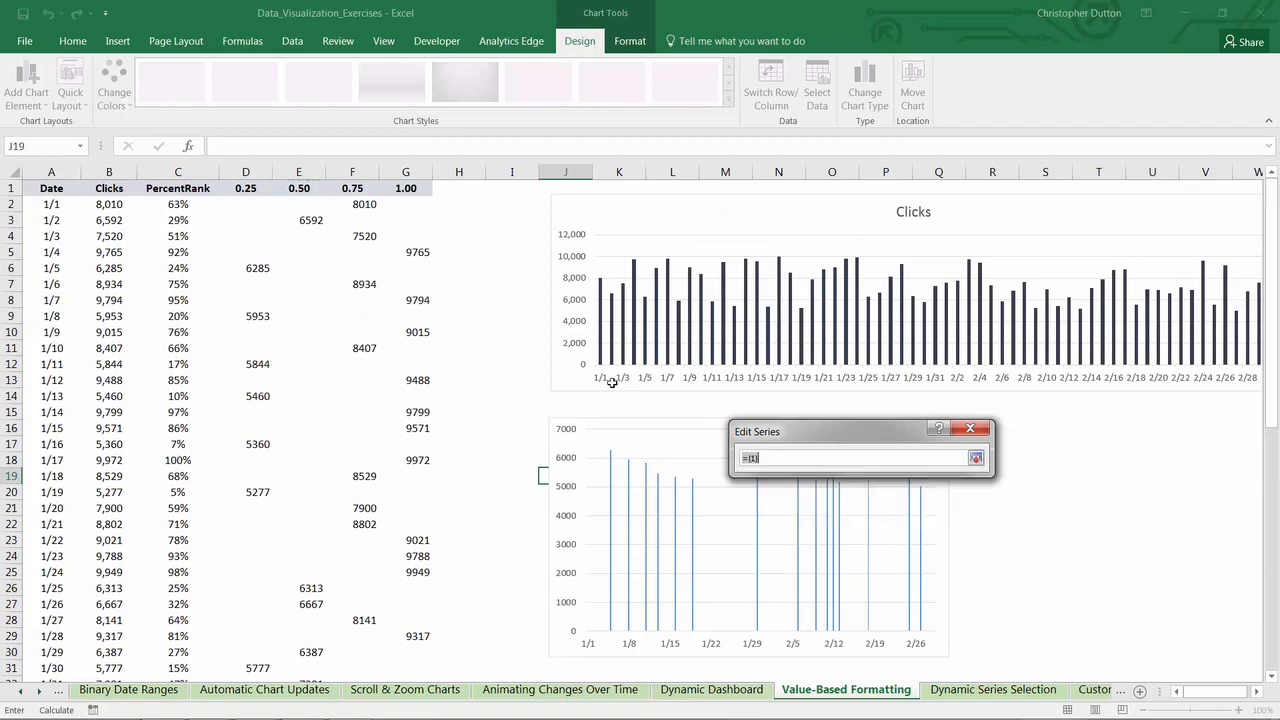
left_click(298, 203)
key("ctrl+shift+Down")
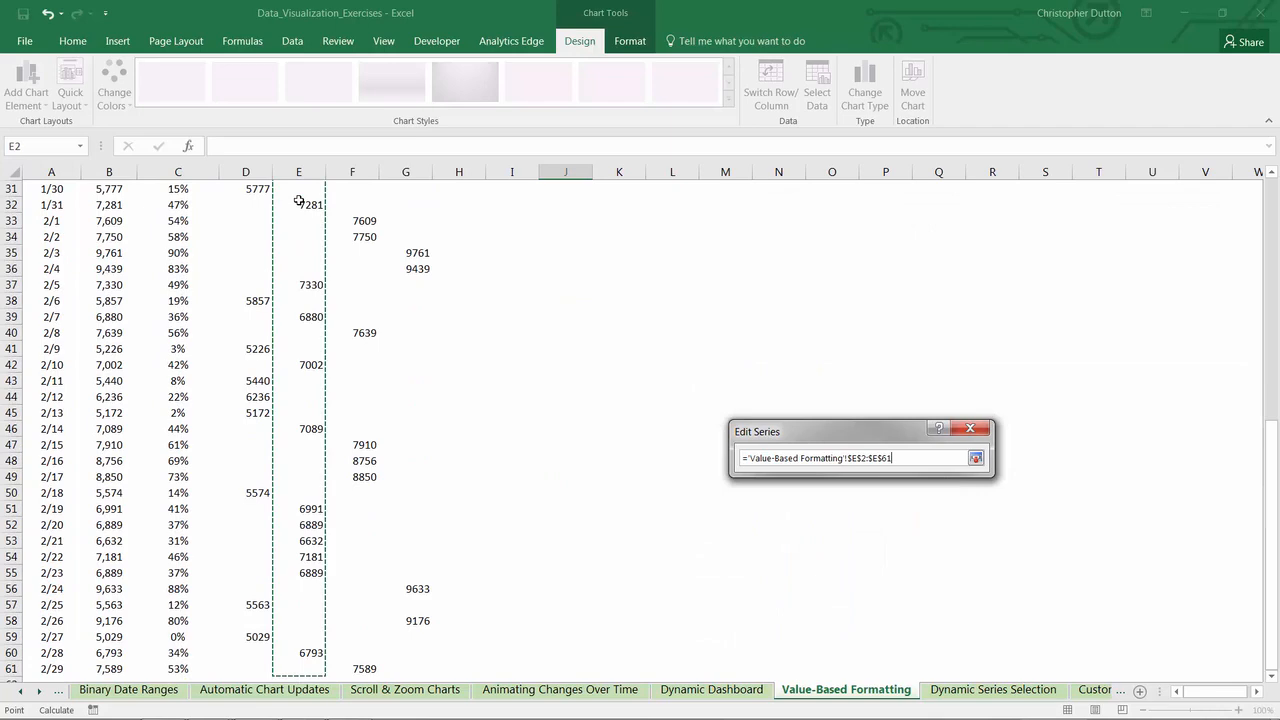
left_click(975, 458)
left_click(955, 529)
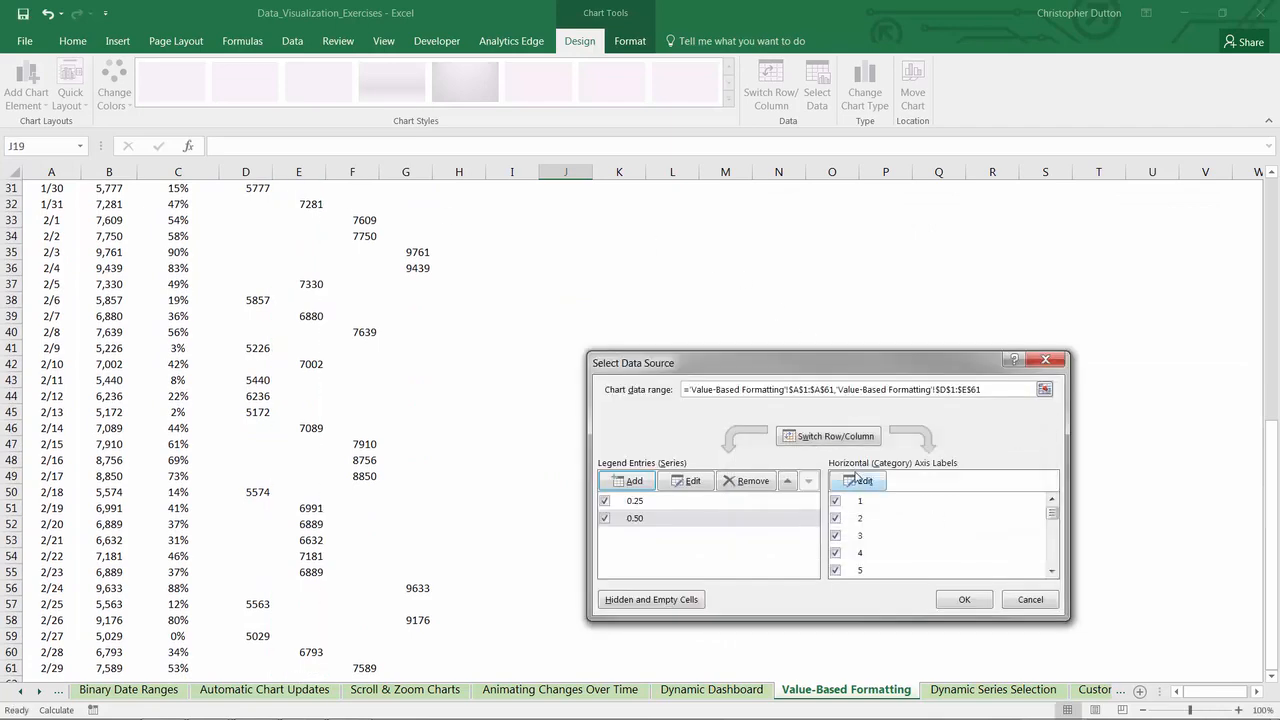
- Set the horizontal axis labels of the 0.50 series to the dates in A2:A61
left_click(857, 480)
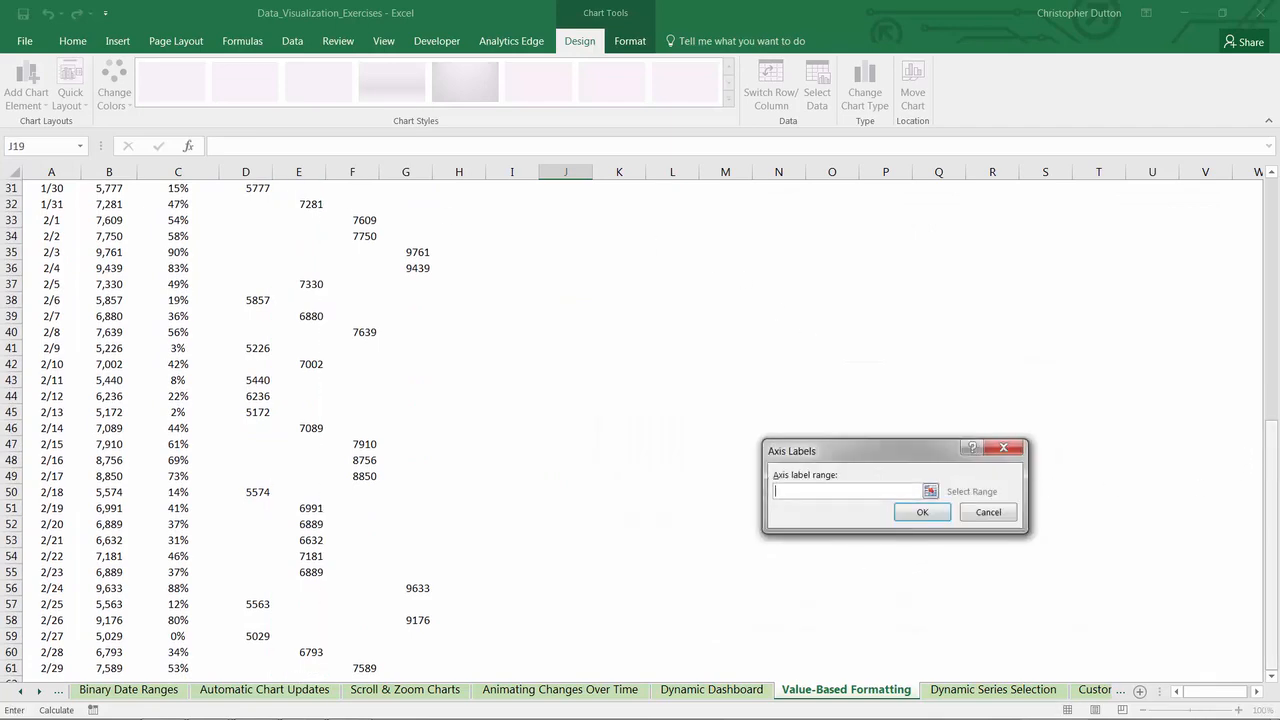
scroll(48, 300, "up", 10)
left_click(48, 203)
key("ctrl+shift+Down")
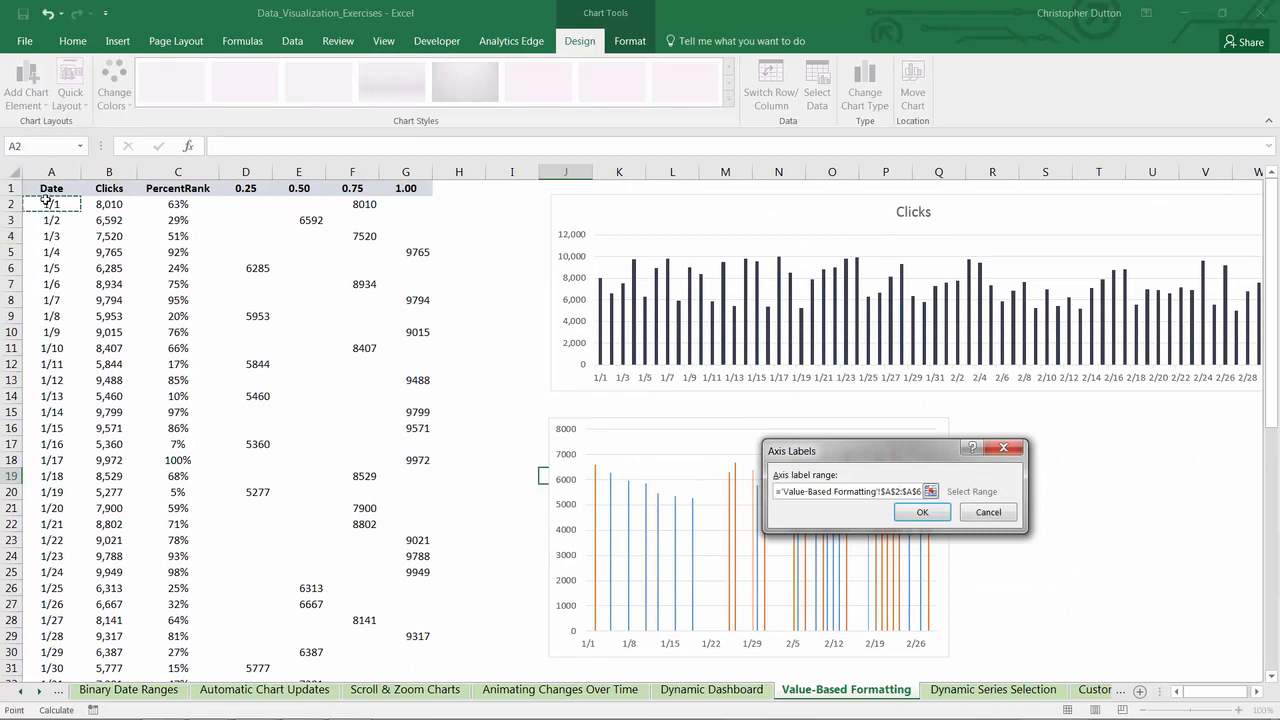
left_click(922, 512)
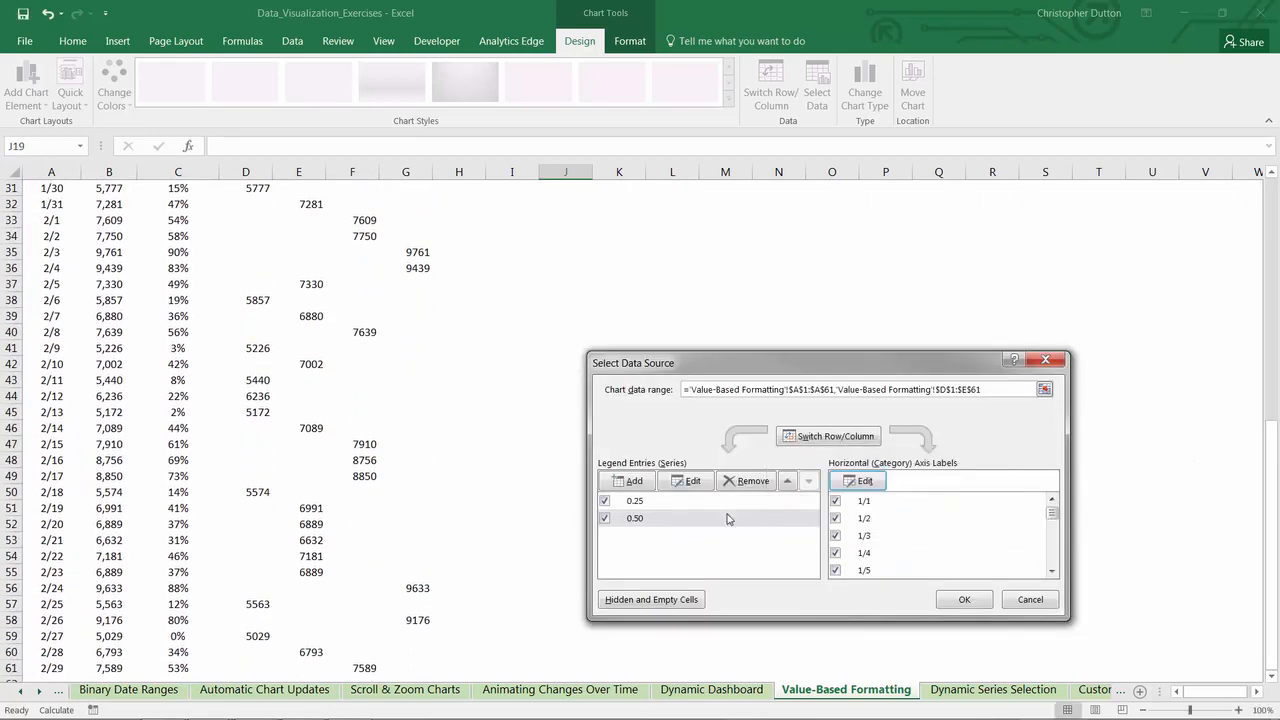
- Add a third chart series named from F1 (0.75) with values F2:F61
left_click(642, 484)
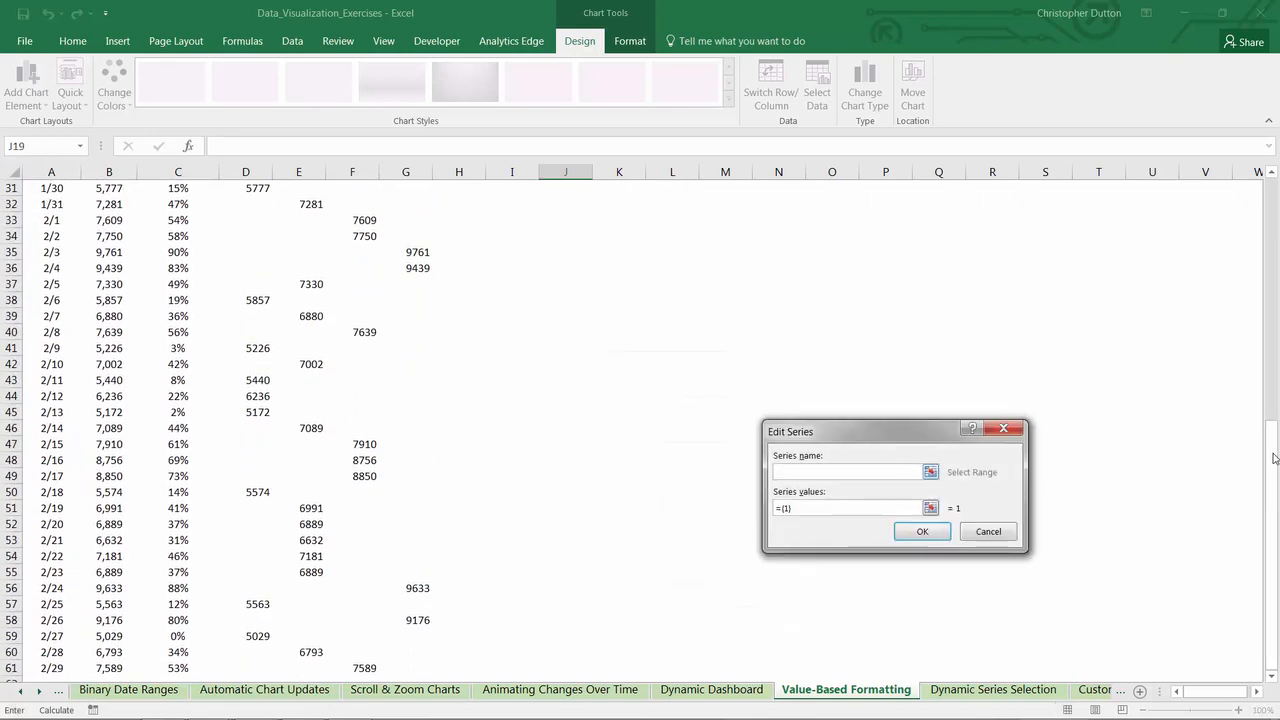
left_click_drag(1270, 457, 1272, 185)
left_click(355, 188)
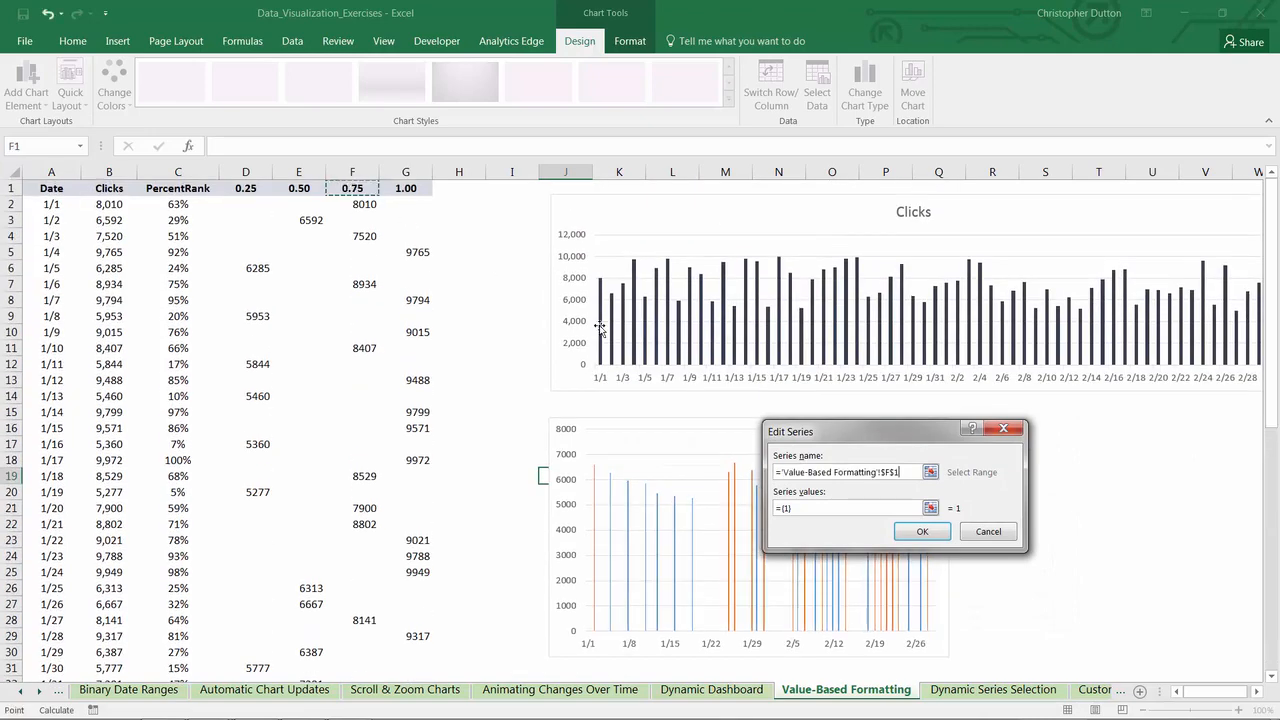
left_click(931, 509)
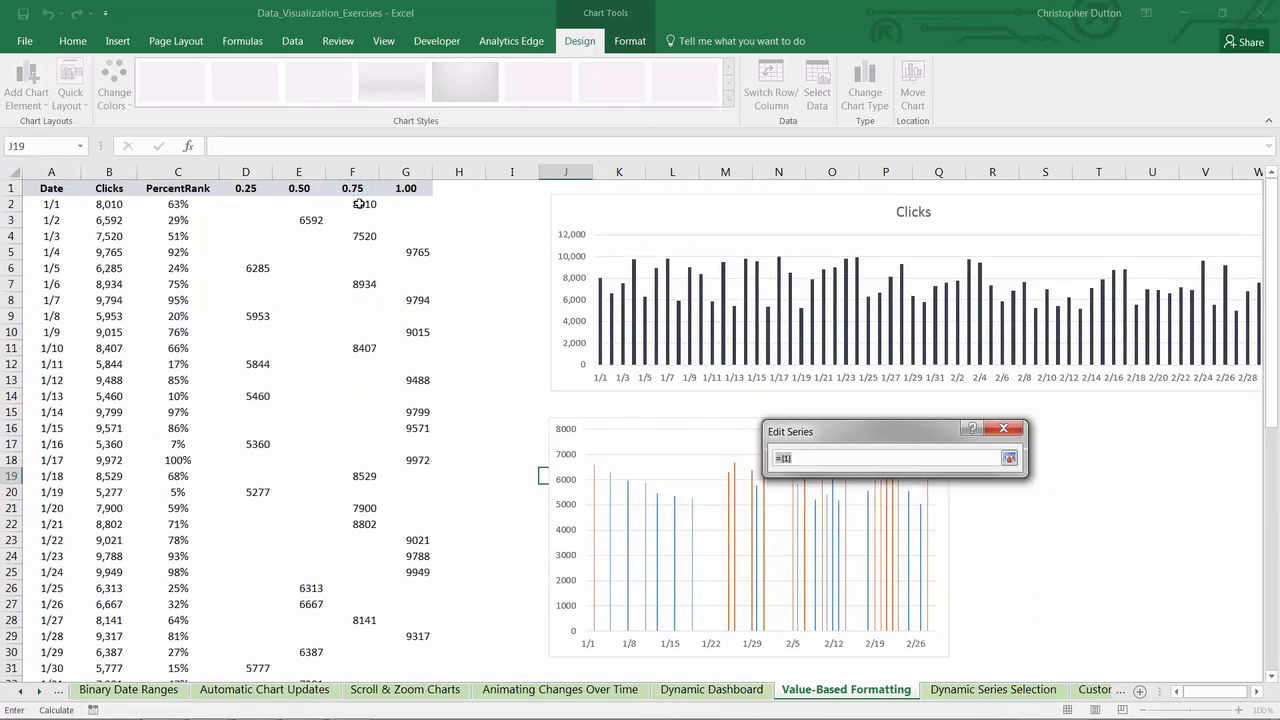
left_click_drag(359, 203, 355, 668)
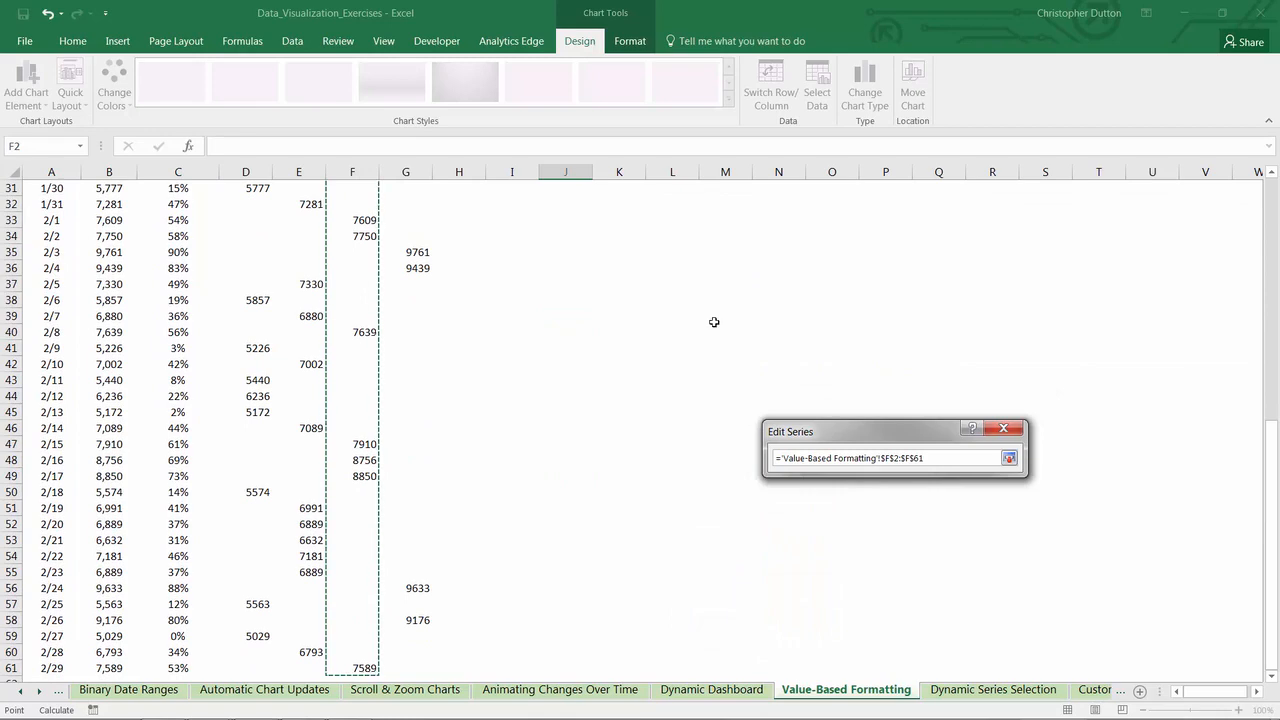
left_click(1009, 458)
left_click(984, 530)
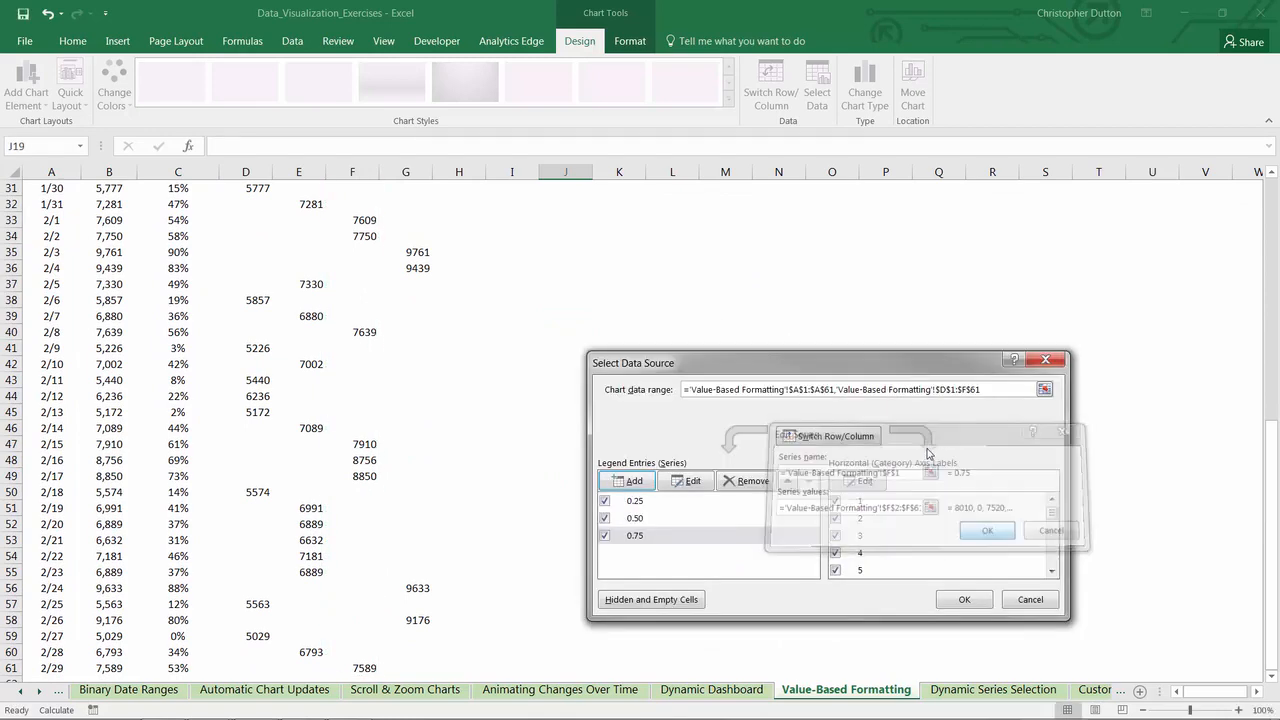
- Set the horizontal axis labels of the 0.75 series to the dates in A2:A61
left_click(857, 482)
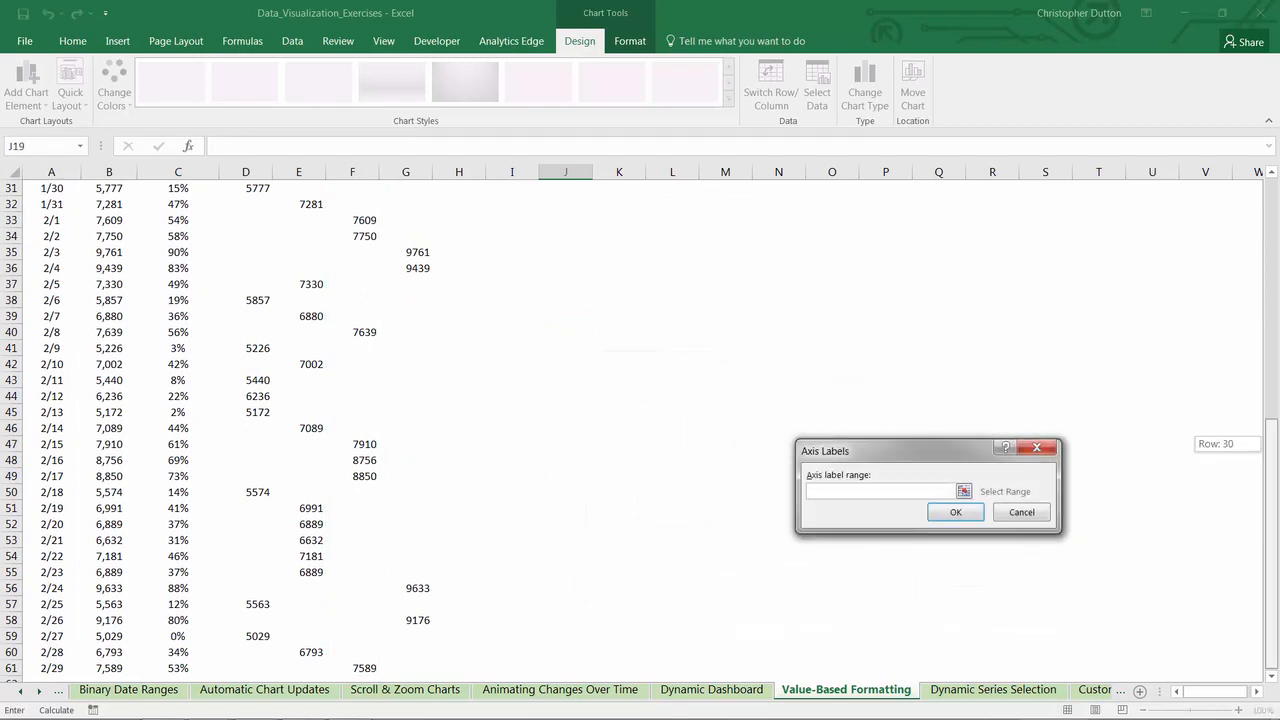
left_click(50, 203)
key("ctrl+shift+Down")
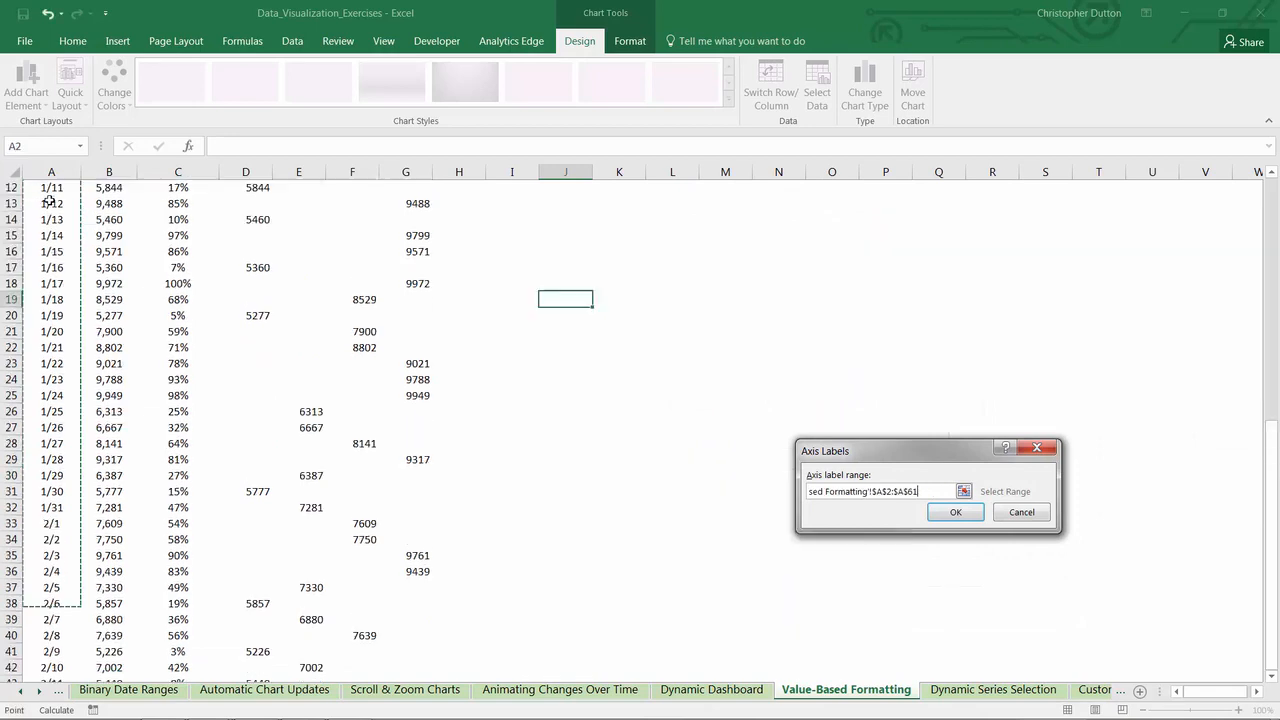
left_click(953, 511)
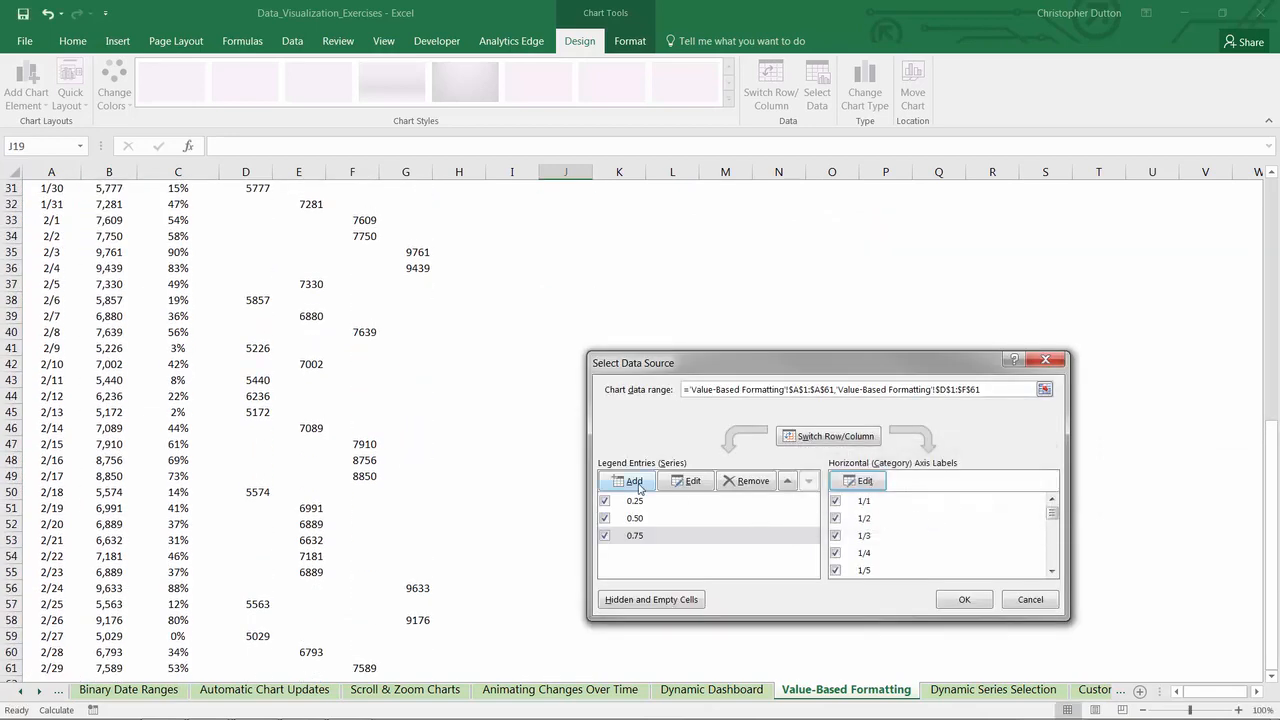
- Add a fourth chart series named from G1 (1.00) with values G2:G61
left_click(634, 482)
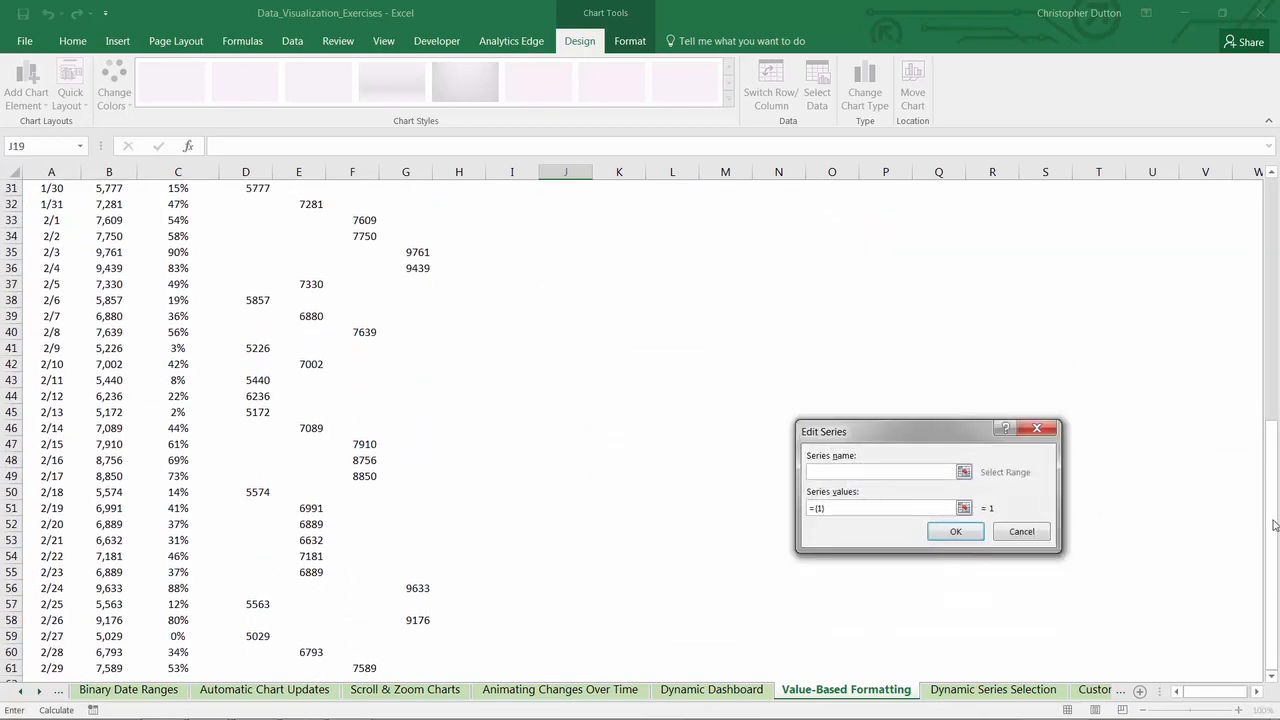
scroll(1275, 525, "up", 10)
left_click(408, 188)
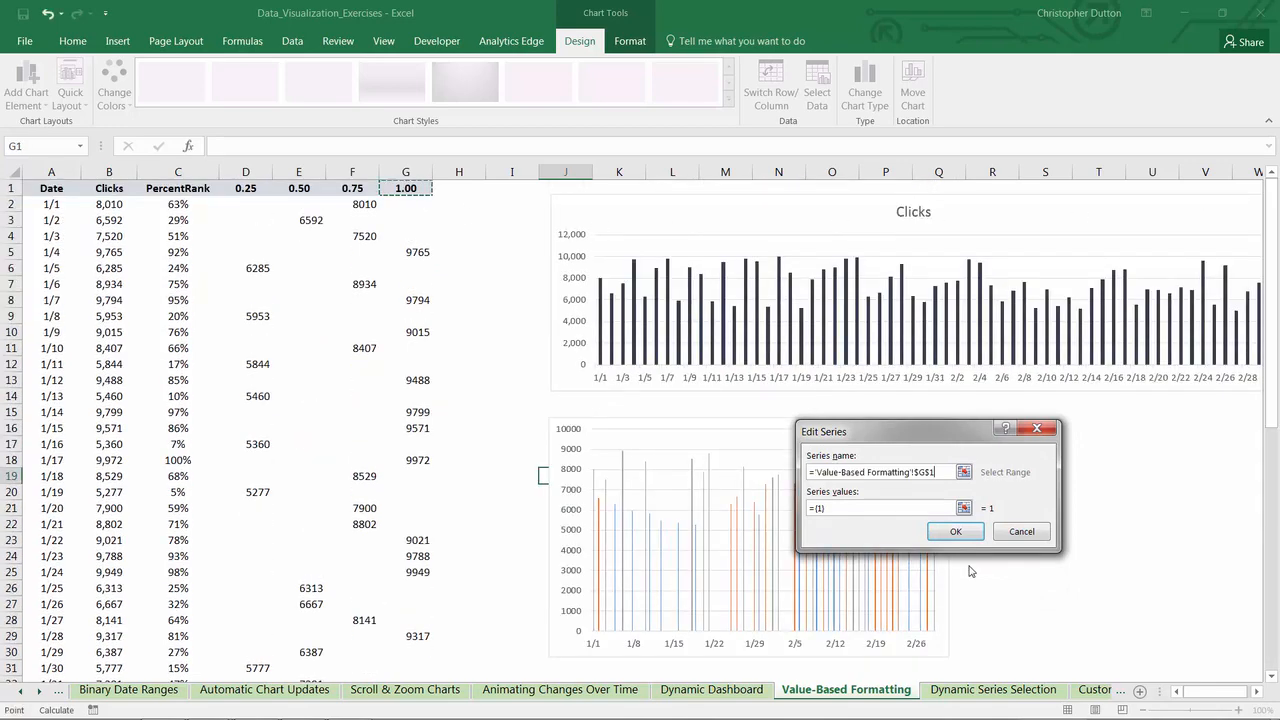
left_click(964, 509)
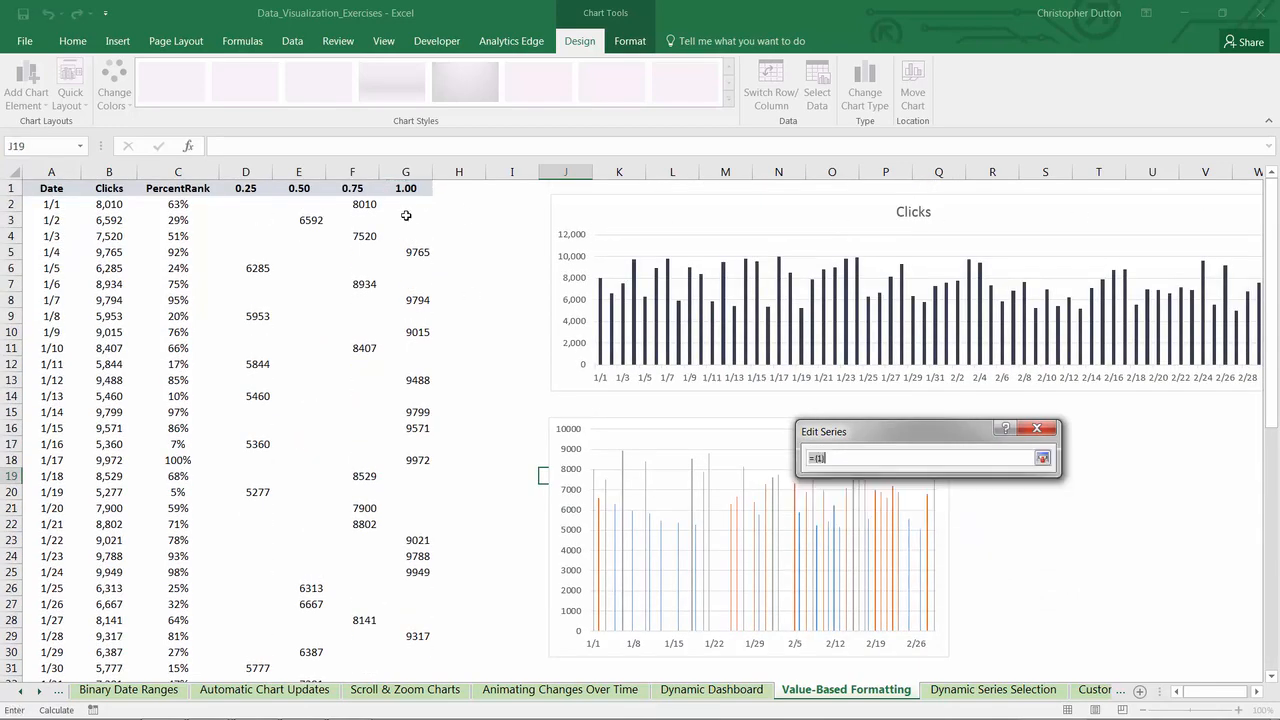
left_click_drag(406, 204, 455, 168)
scroll(686, 289, "down", 8)
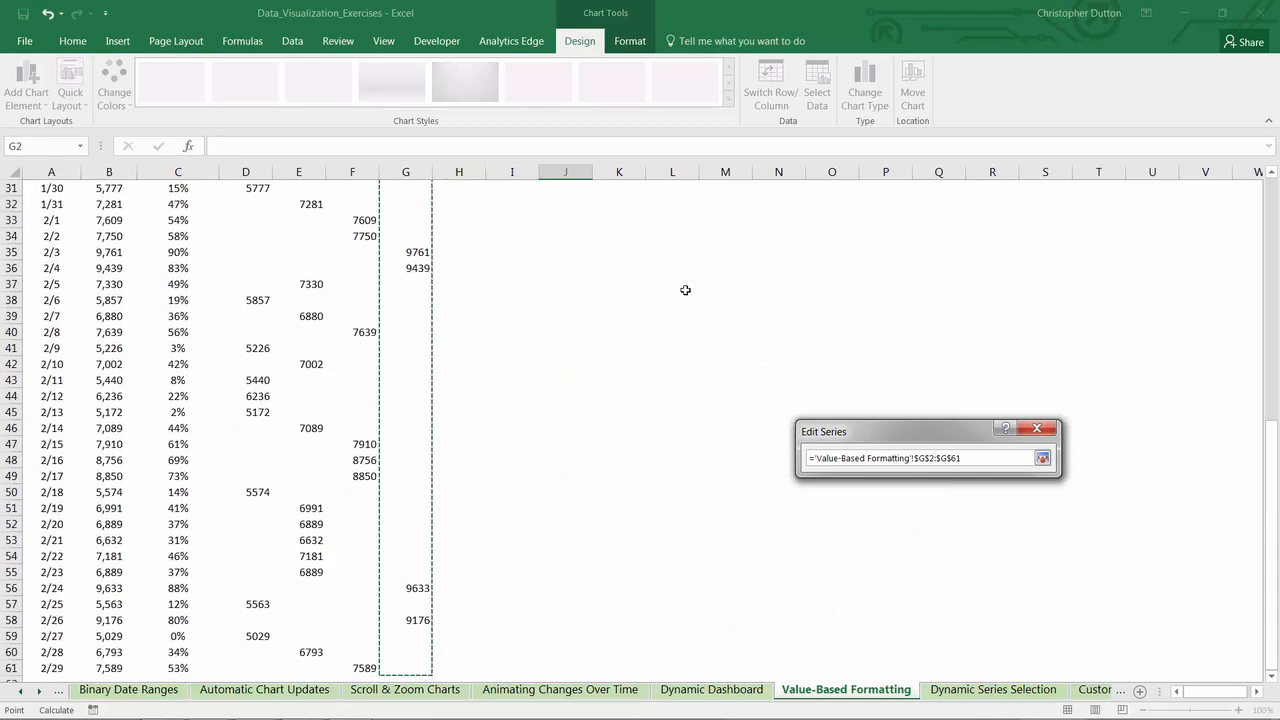
left_click(1042, 458)
left_click(1017, 531)
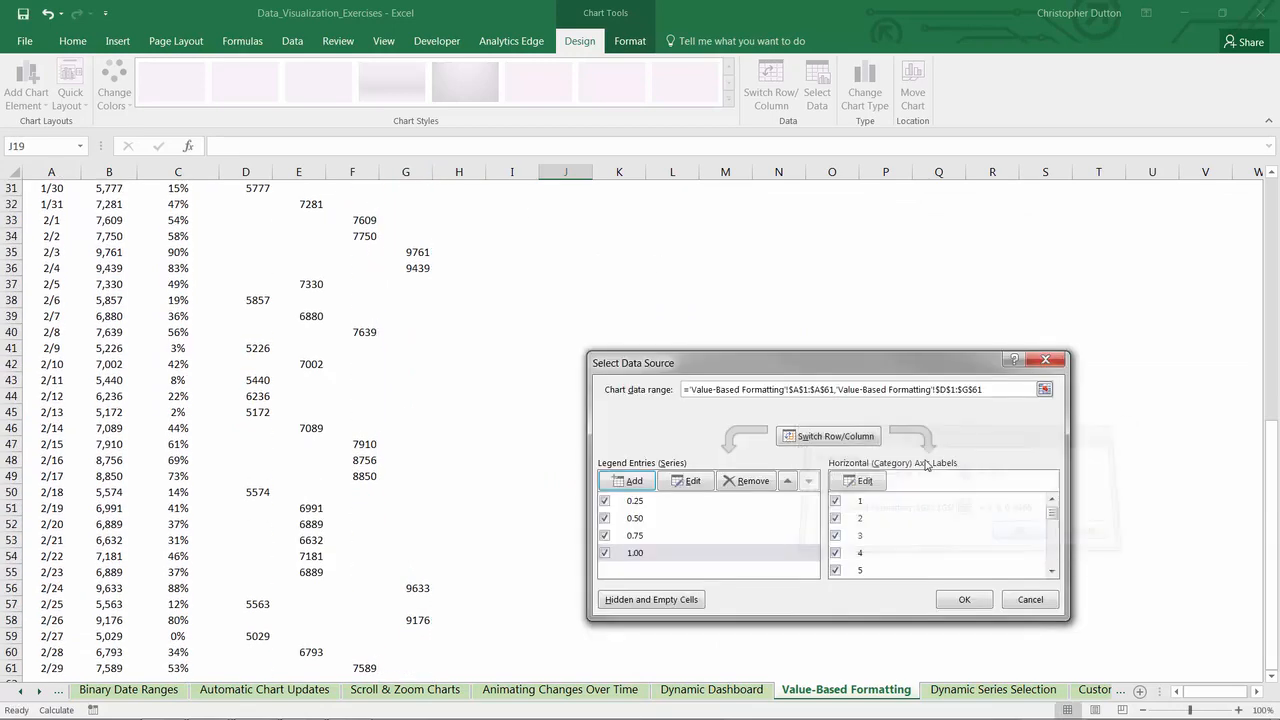
- Set the horizontal axis labels of the 1.00 series to the dates in A2:A61 and accept the chart's data source
left_click(856, 480)
left_click_drag(1277, 461, 1023, 194)
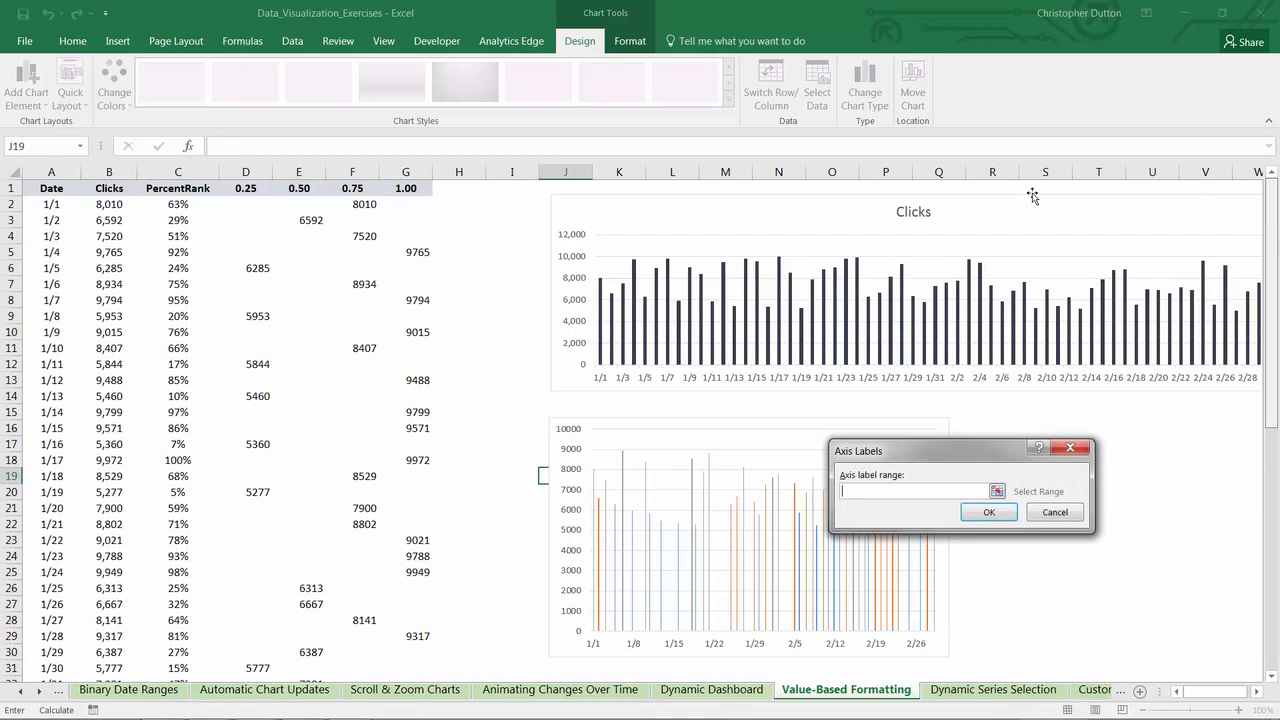
left_click(46, 205)
key("ctrl+shift+Down")
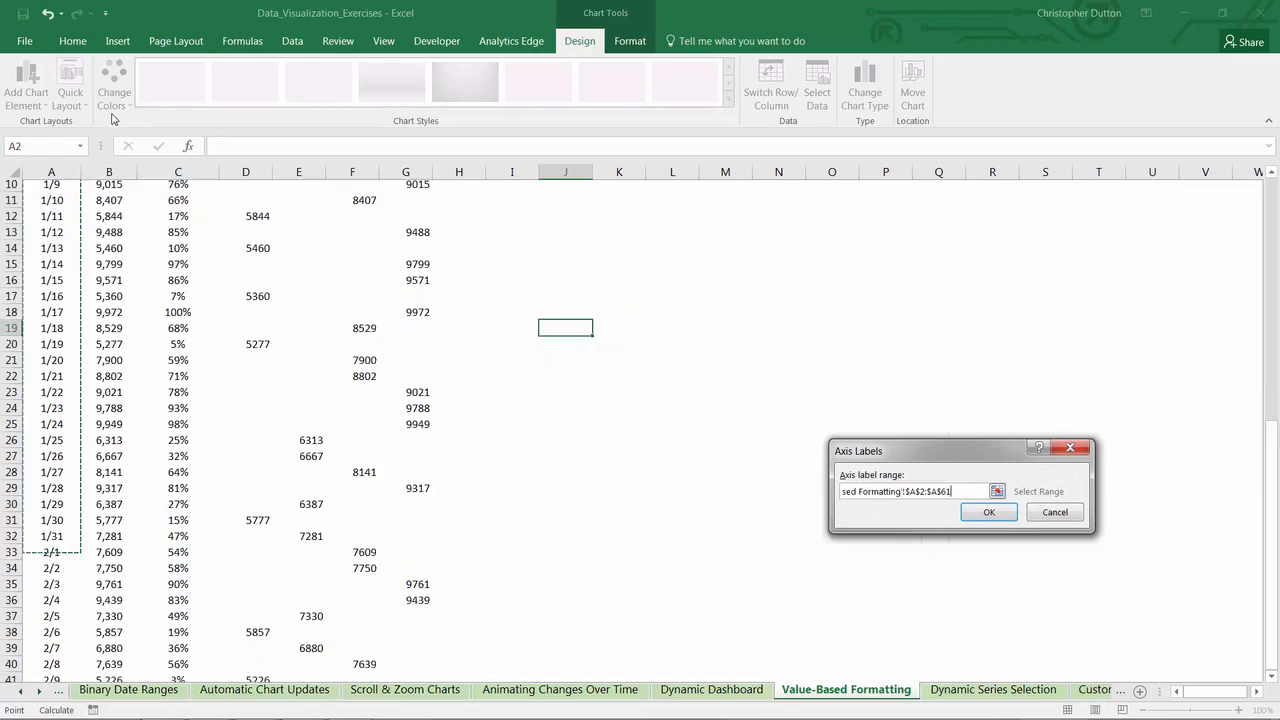
left_click(986, 517)
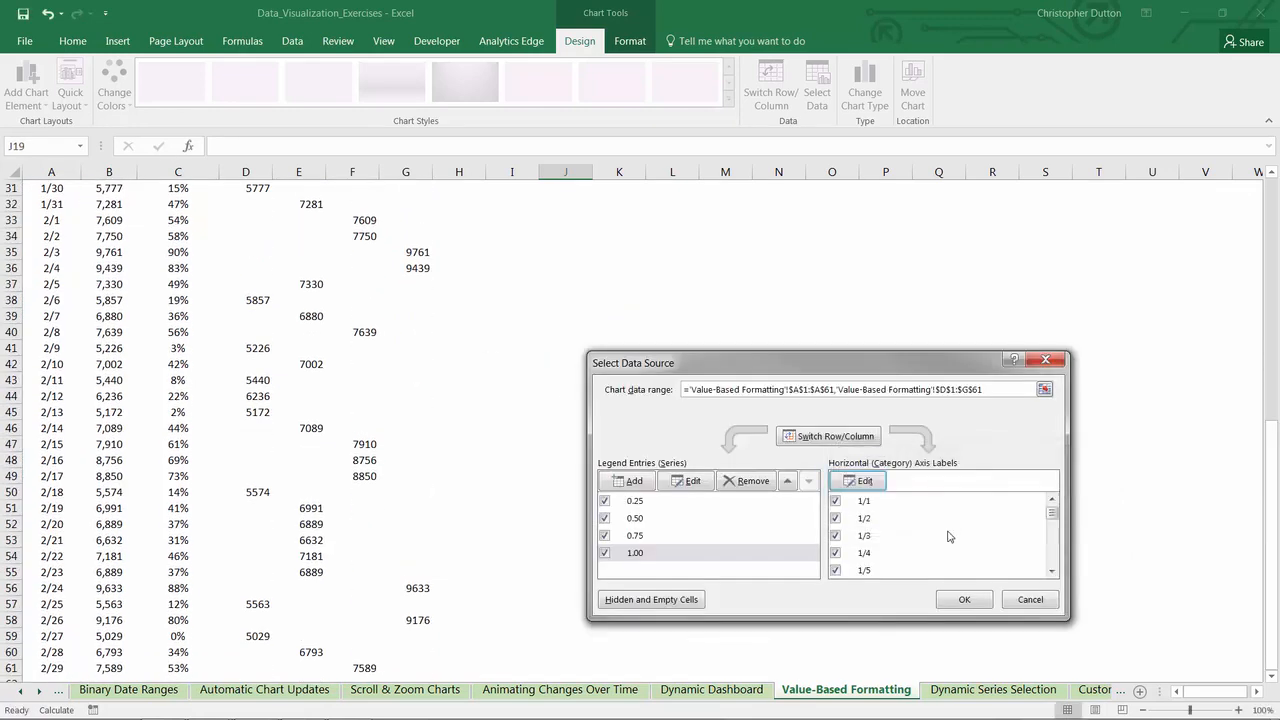
left_click(960, 599)
- Enlarge the new four-series chart horizontally to about the width of the Clicks chart above it
scroll(952, 596, "up", 10)
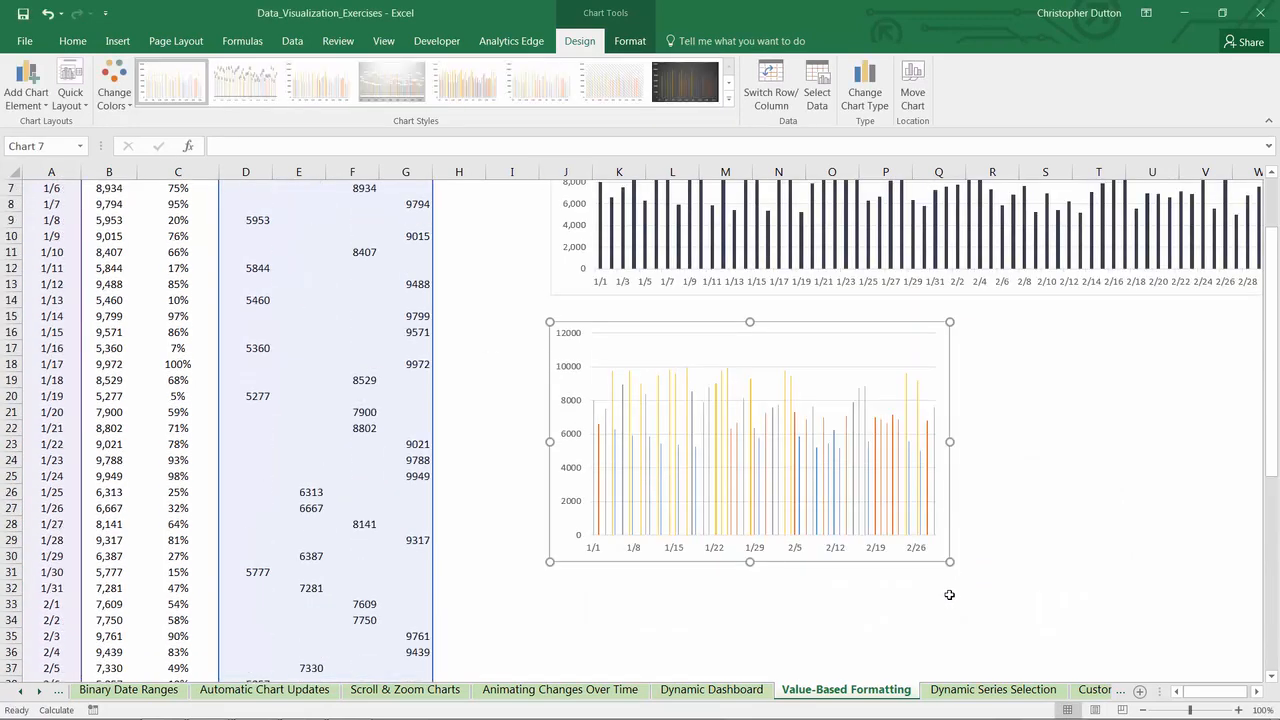
left_click_drag(950, 658, 1029, 630)
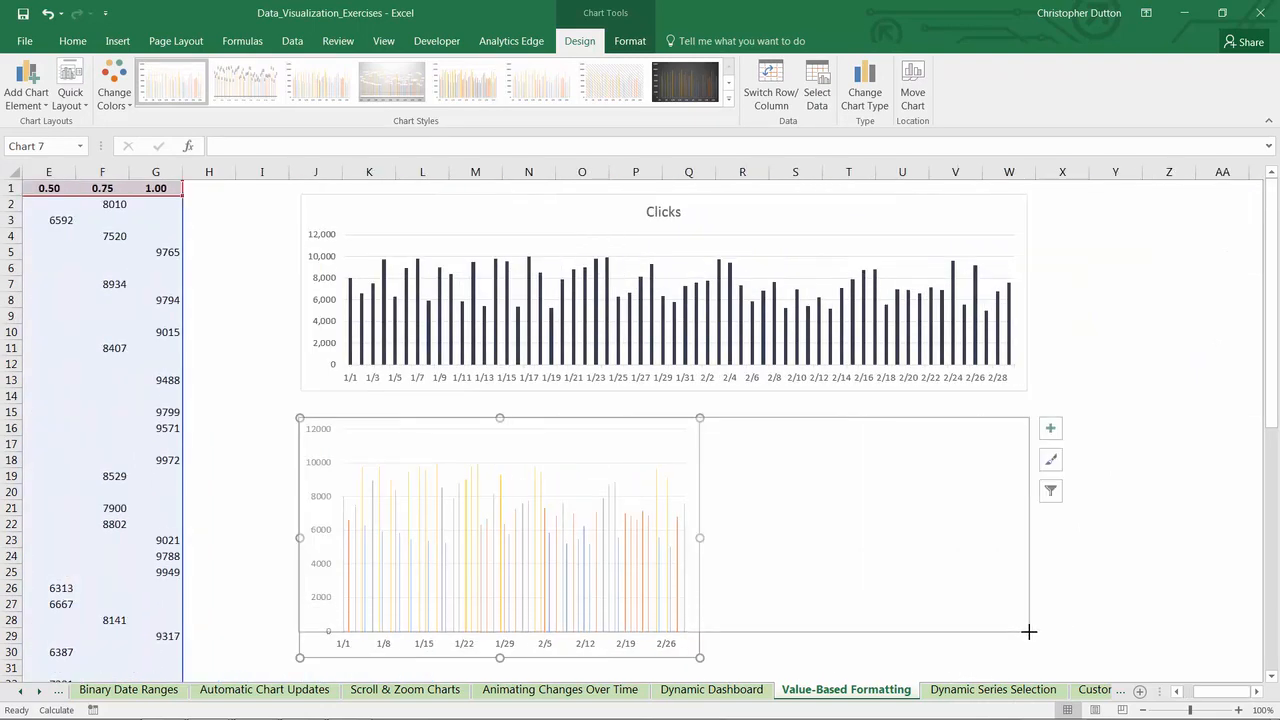
- Set the gap width of the four-series chart's columns to 0% and the series overlap to 62%
left_click(963, 534)
right_click(963, 537)
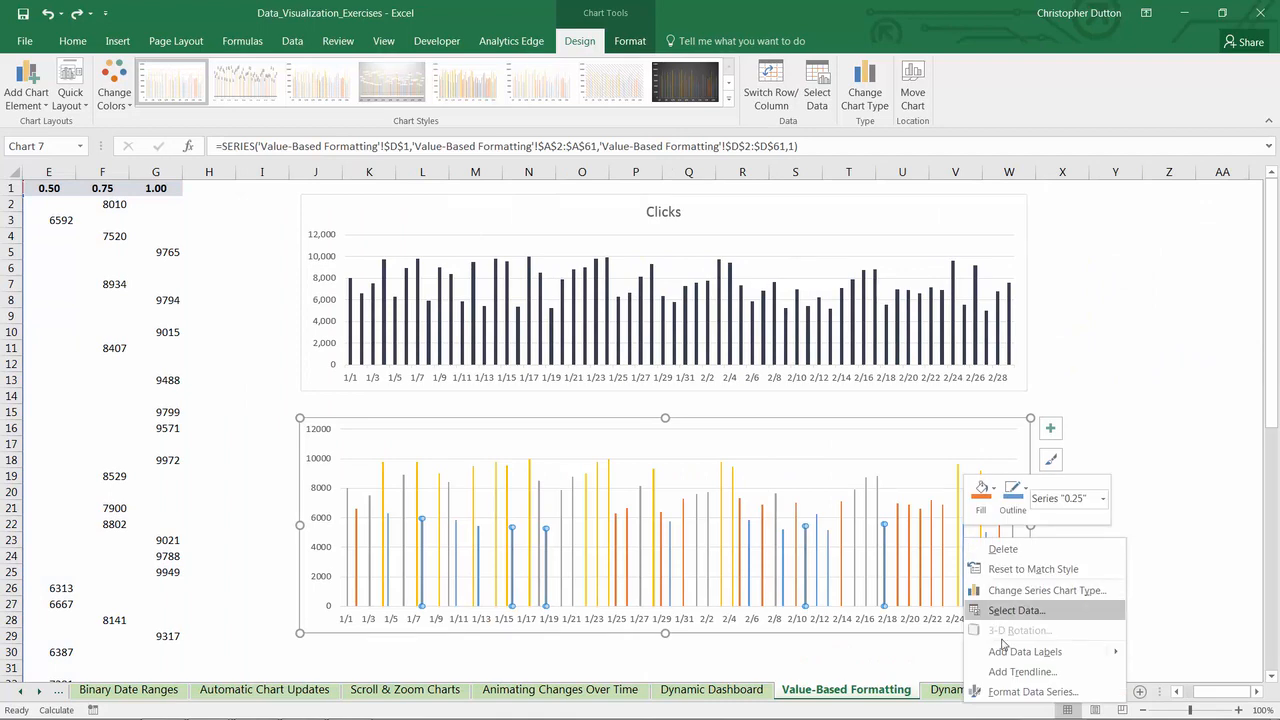
left_click(1016, 692)
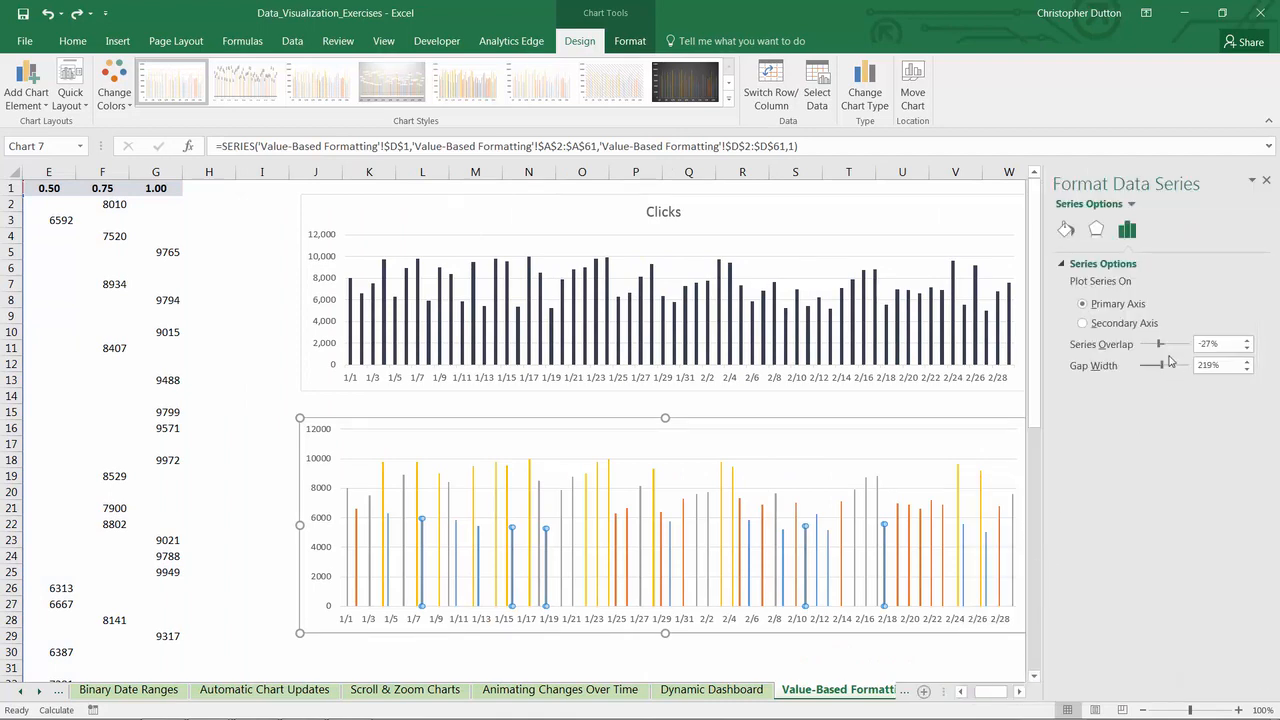
left_click_drag(1163, 372, 1185, 349)
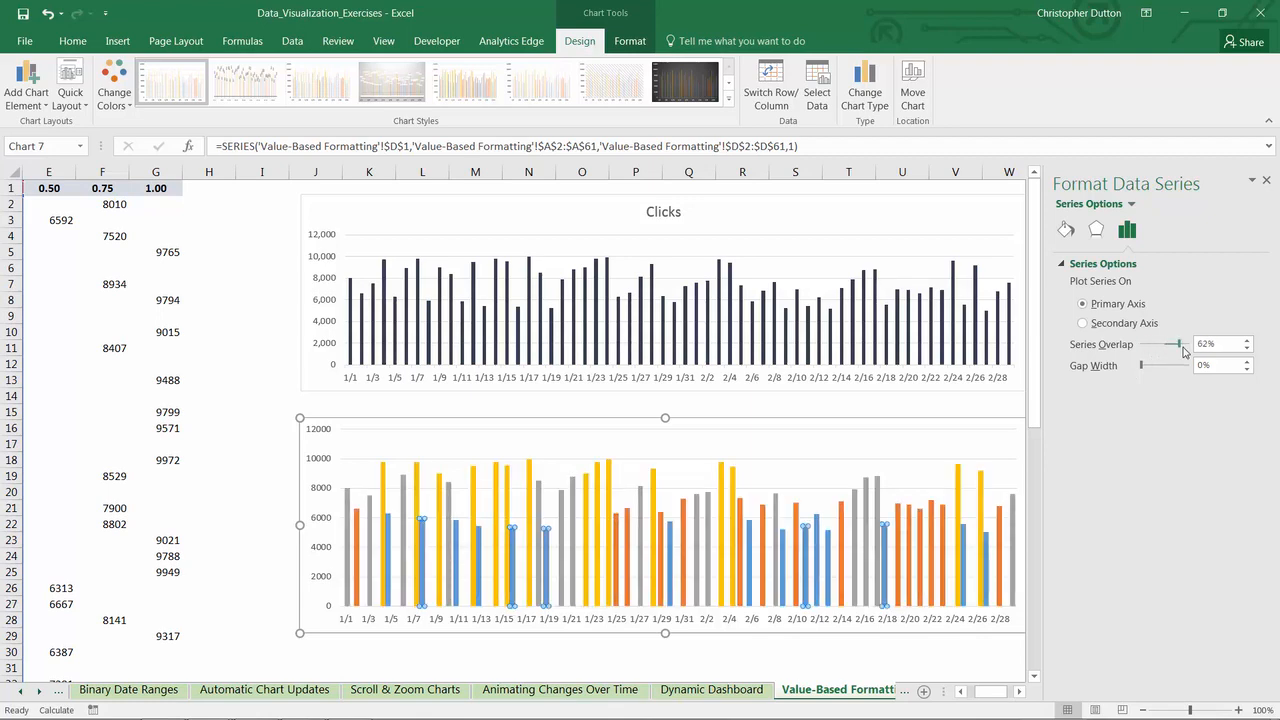
- Examine which columns belong to the 0.25, 0.50, 0.75 and 1.00 series by selecting the series one after another
left_click(420, 479)
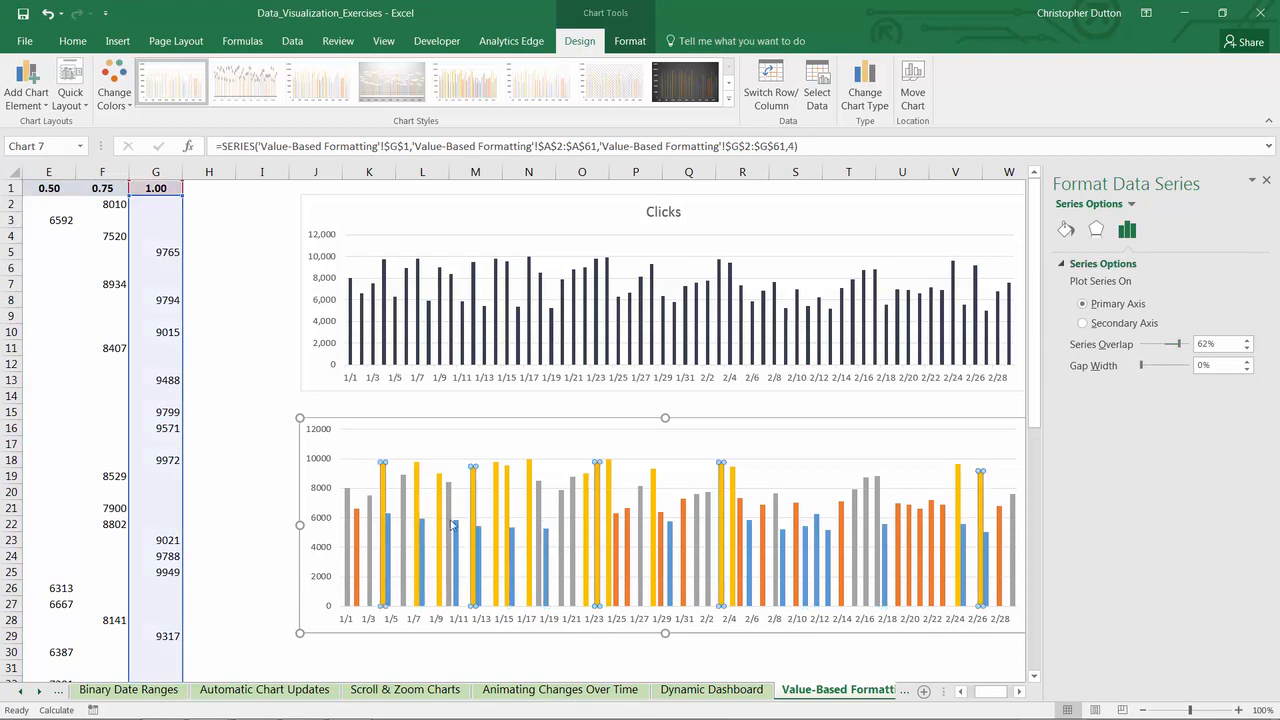
left_click(457, 533)
left_click(541, 510)
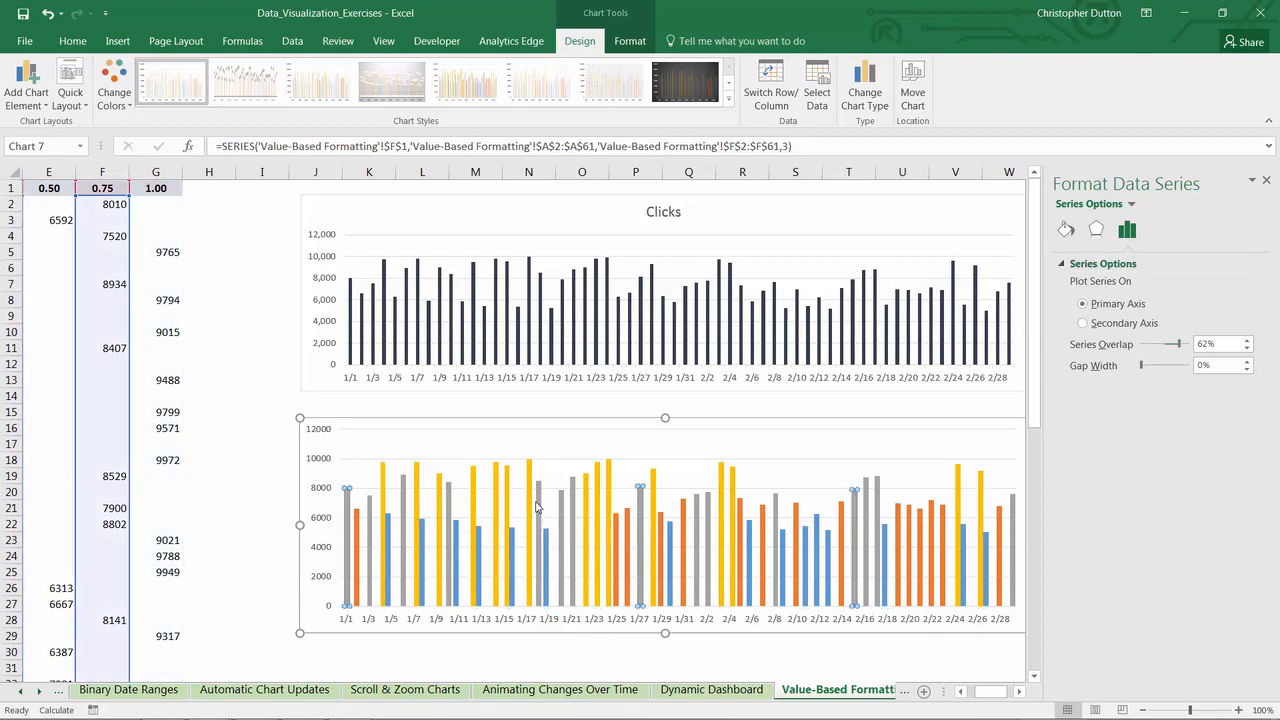
left_click(660, 528)
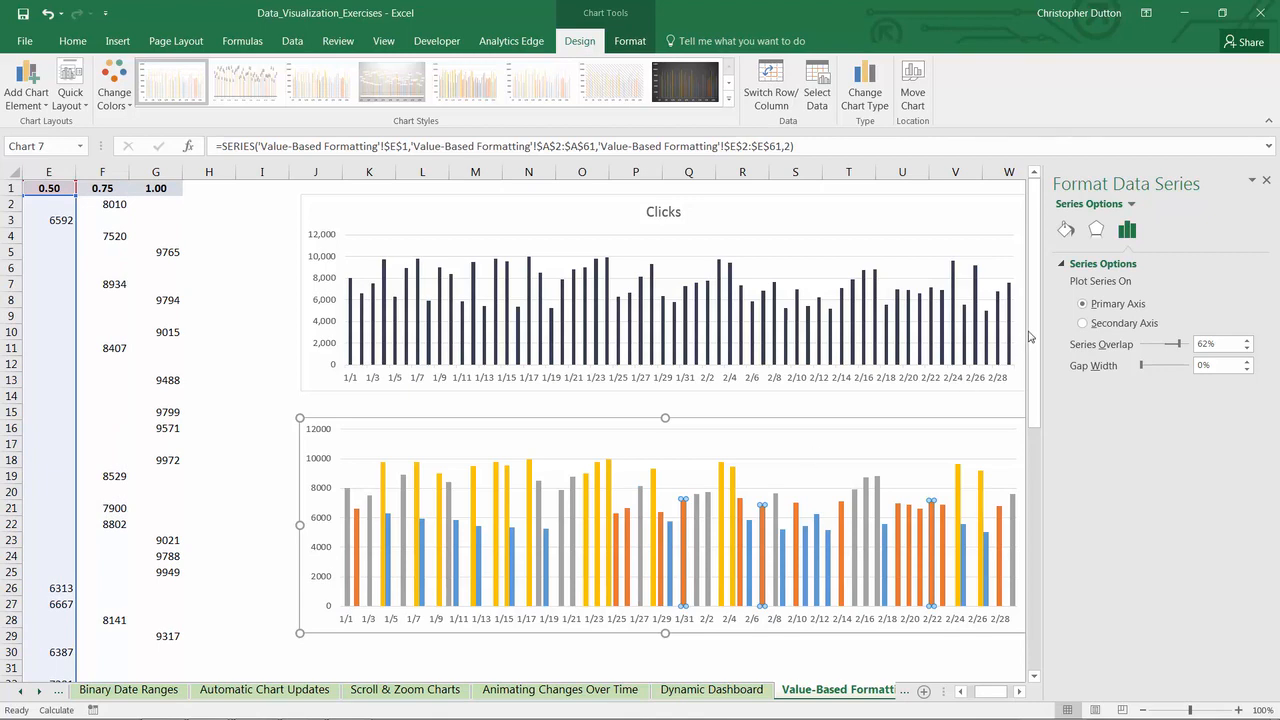
left_click(1130, 205)
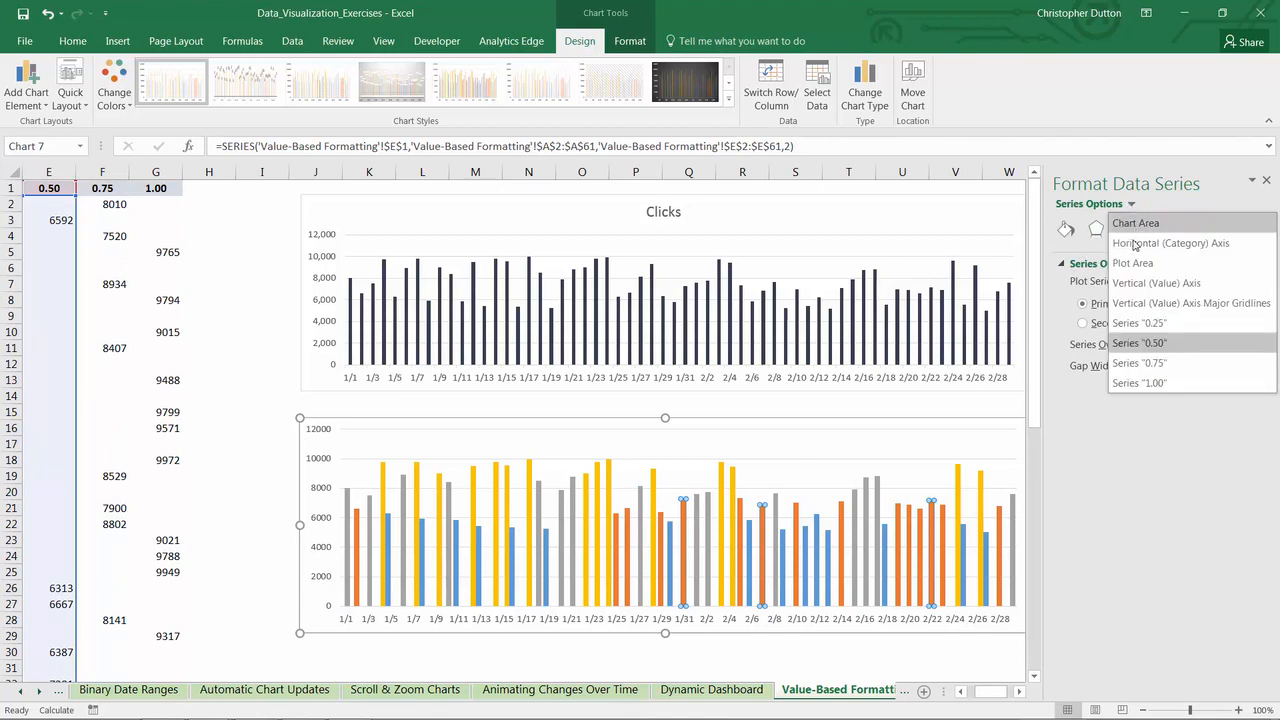
left_click(1138, 323)
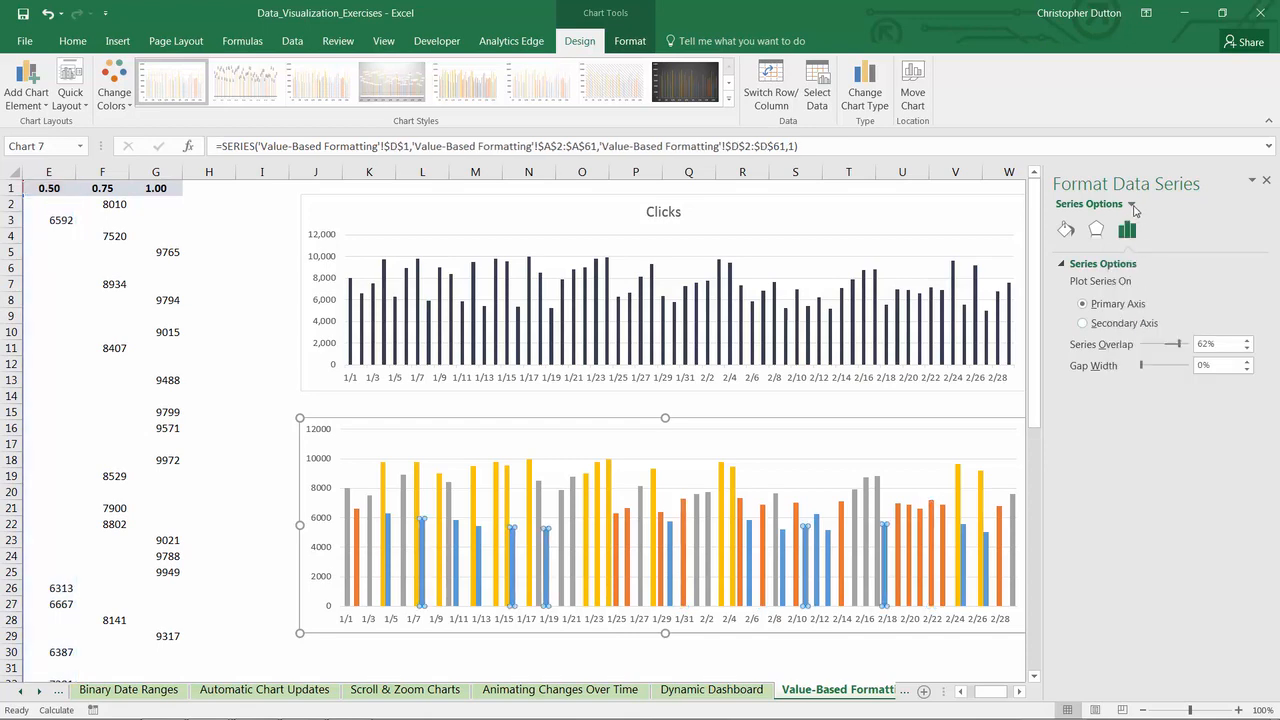
left_click(1131, 204)
left_click(1145, 344)
- Give the 0.25 series a solid light gray fill
left_click(1131, 205)
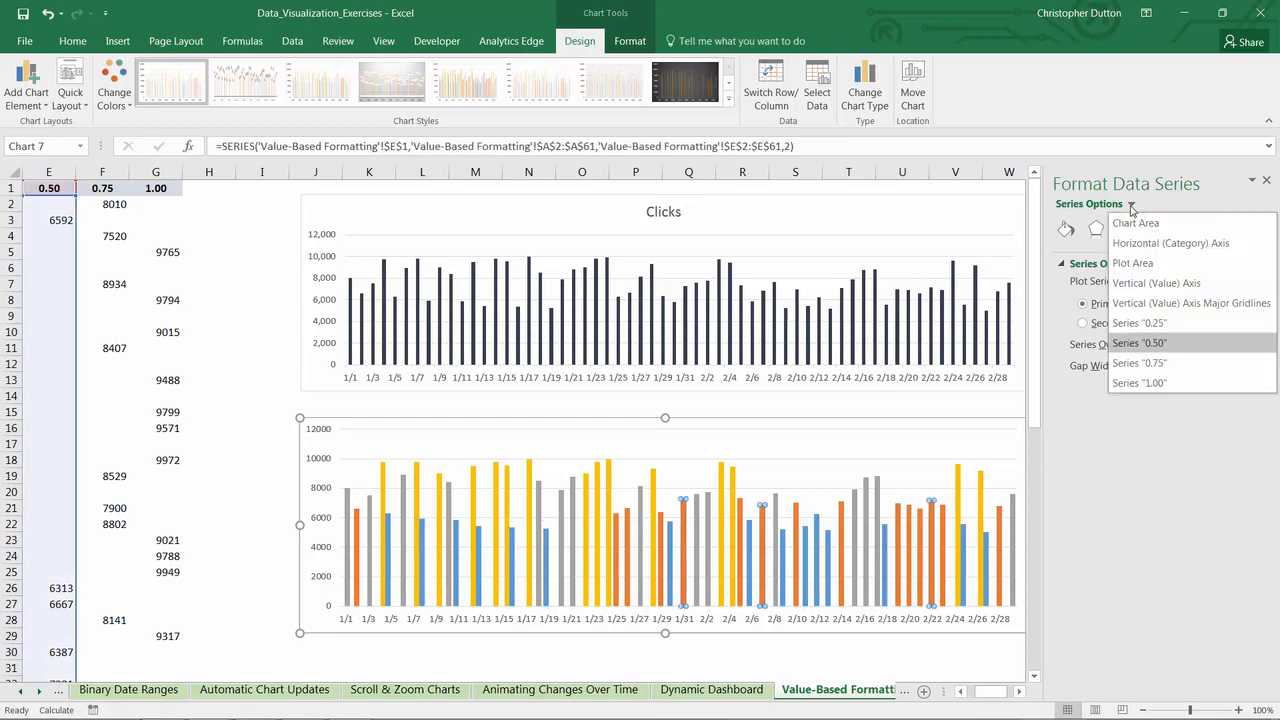
left_click(1148, 325)
left_click(1066, 230)
left_click(1076, 305)
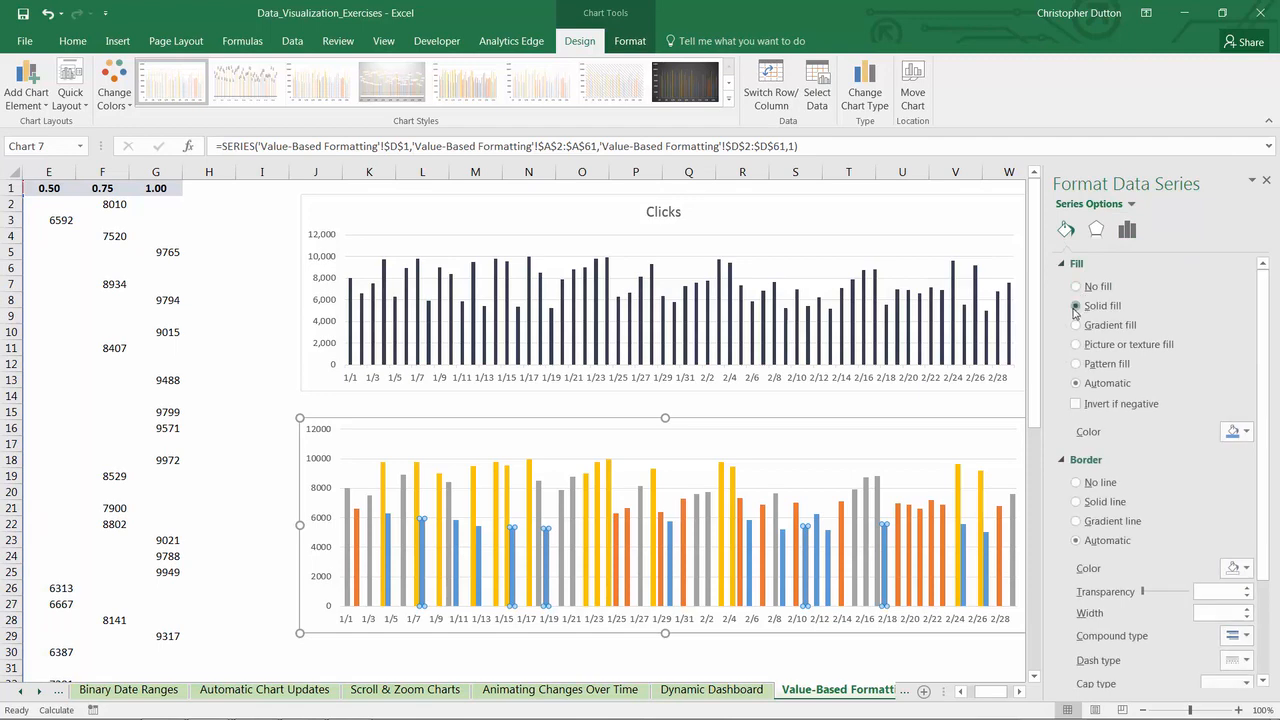
left_click(1245, 432)
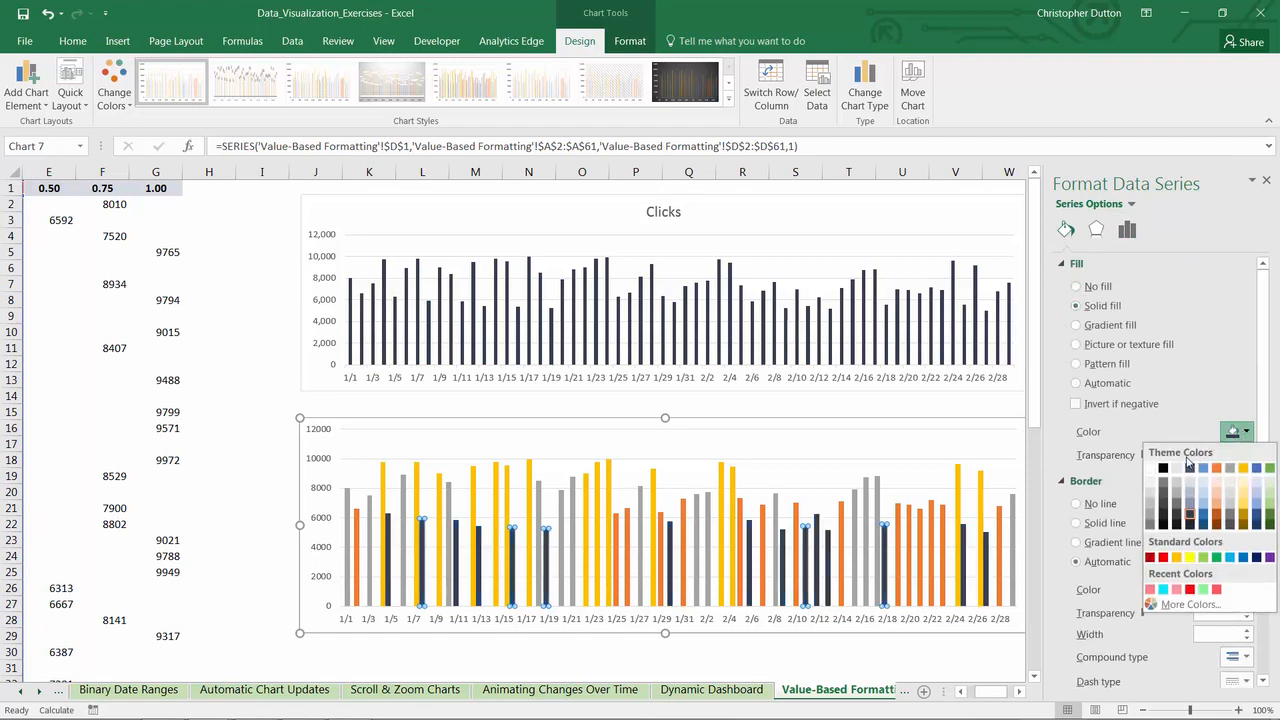
left_click(1151, 499)
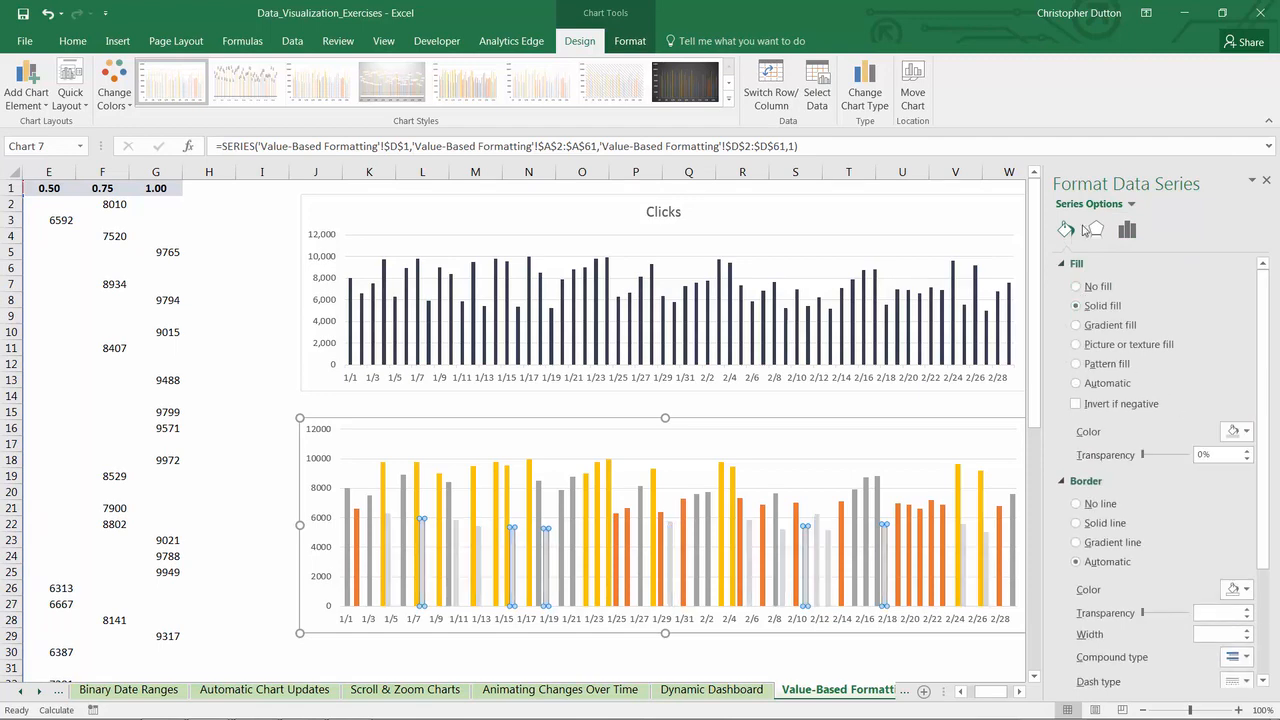
- Give the 0.50 series a solid light green fill
left_click(1130, 204)
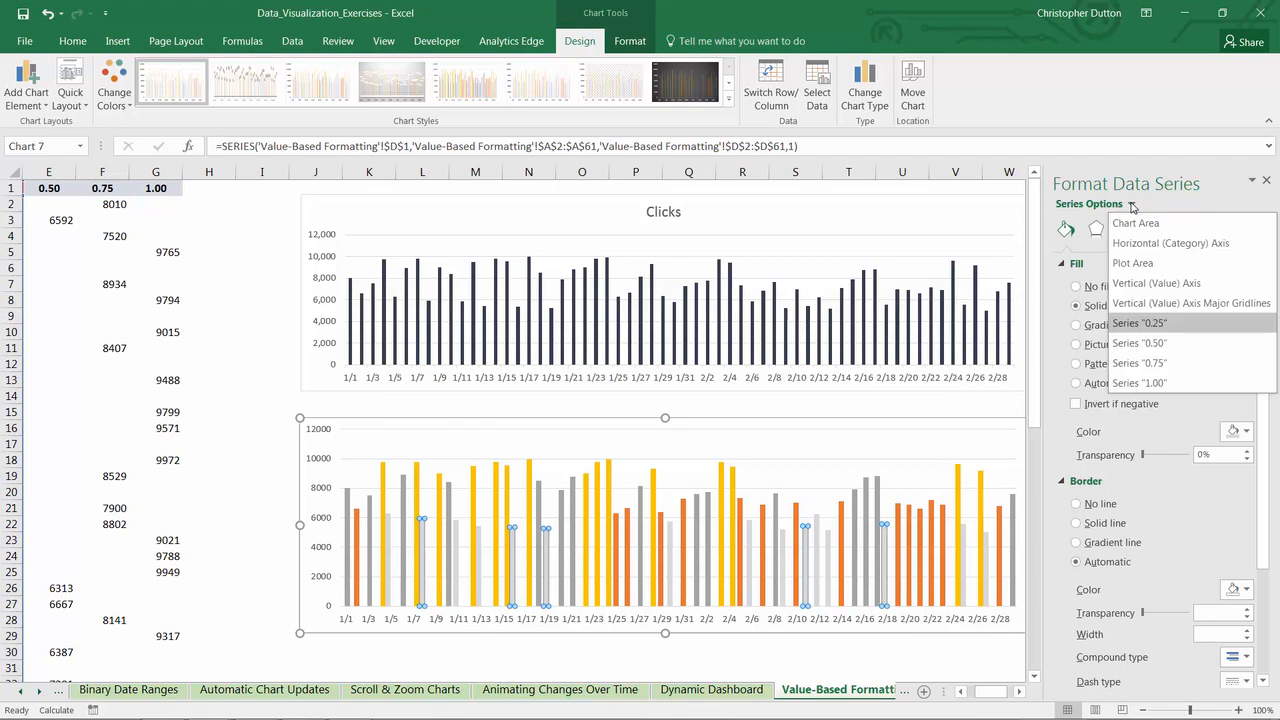
left_click(1133, 342)
left_click(1088, 311)
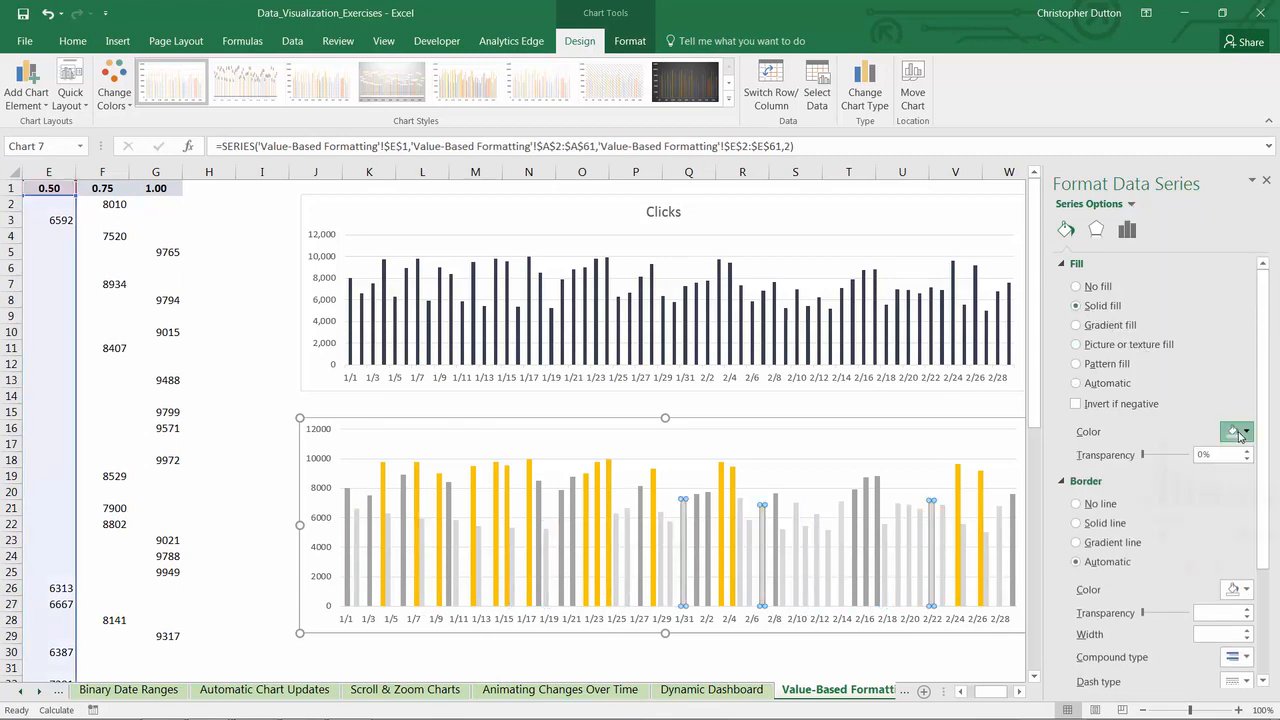
left_click(1240, 432)
left_click(1272, 498)
- Give the 0.75 series a solid fill in a darker green than the 0.50 series
left_click(1130, 204)
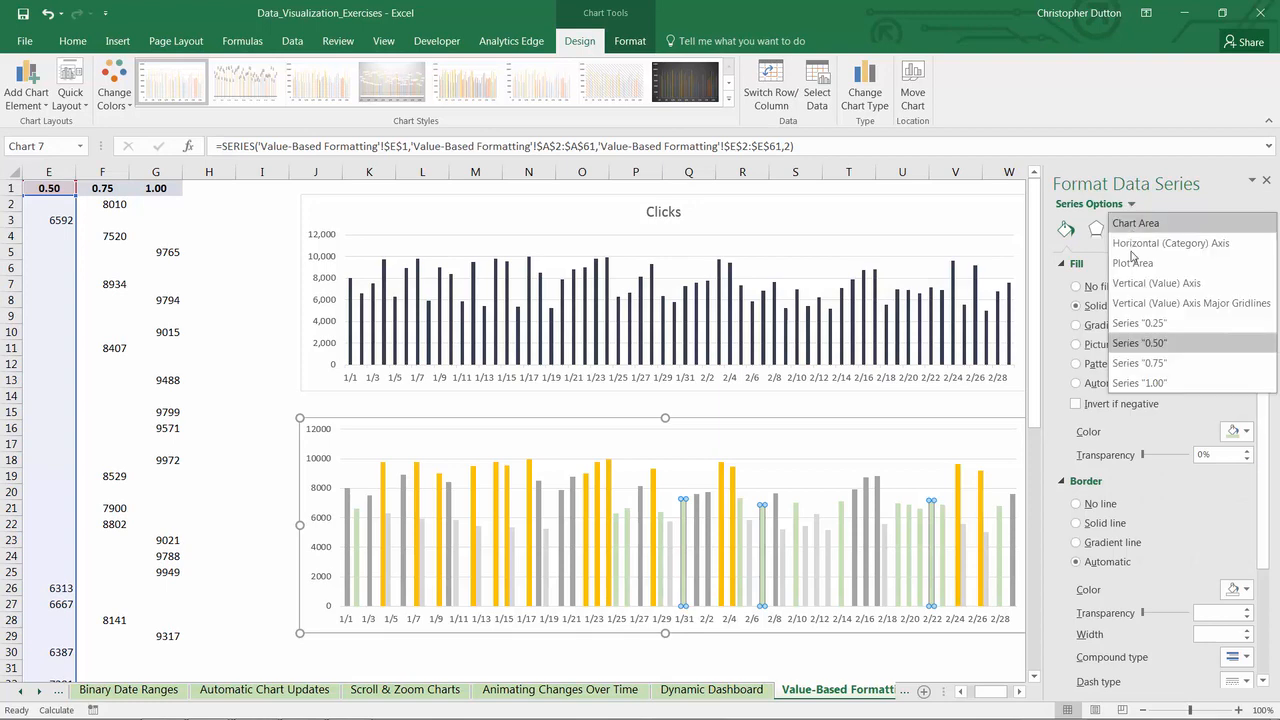
left_click(1146, 362)
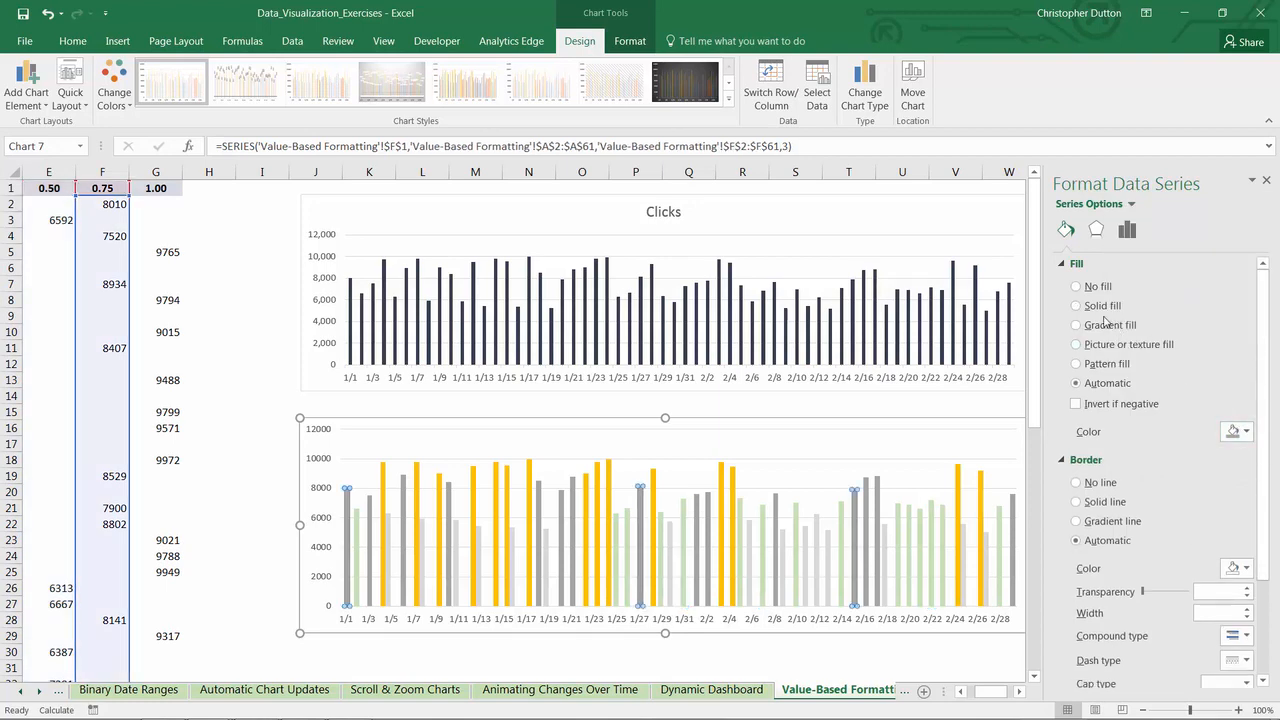
left_click(1240, 432)
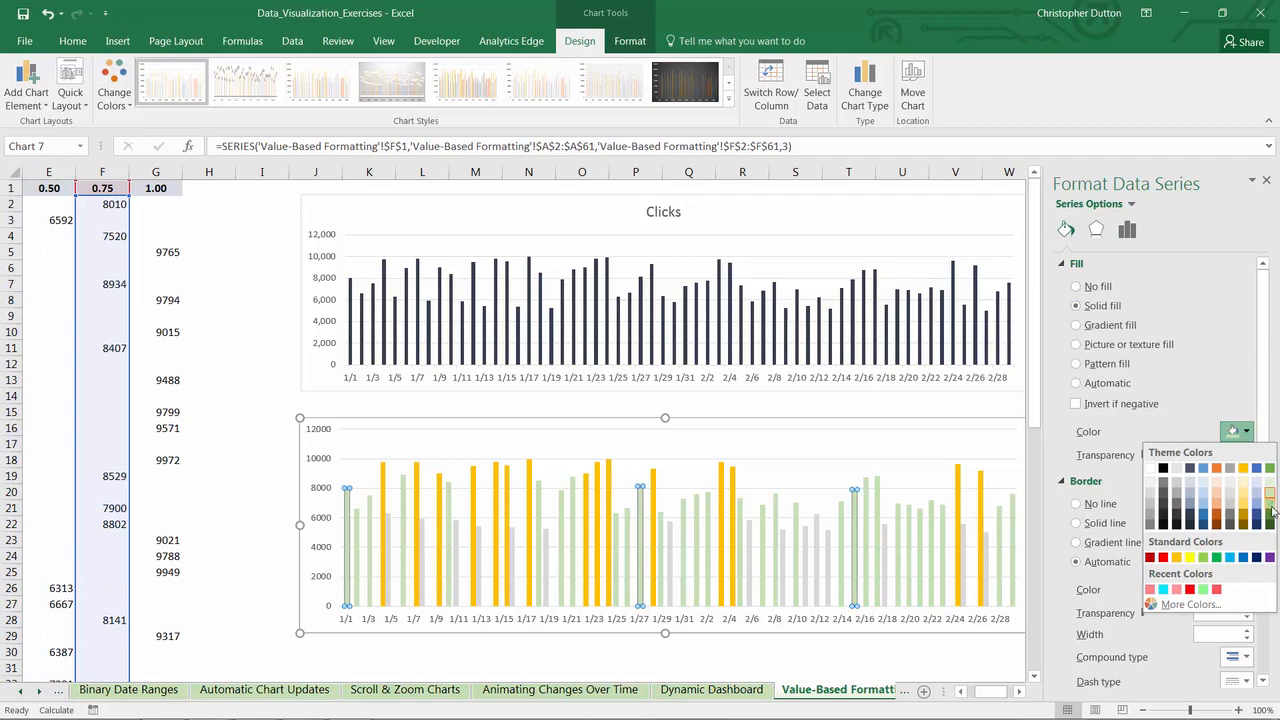
left_click(1270, 515)
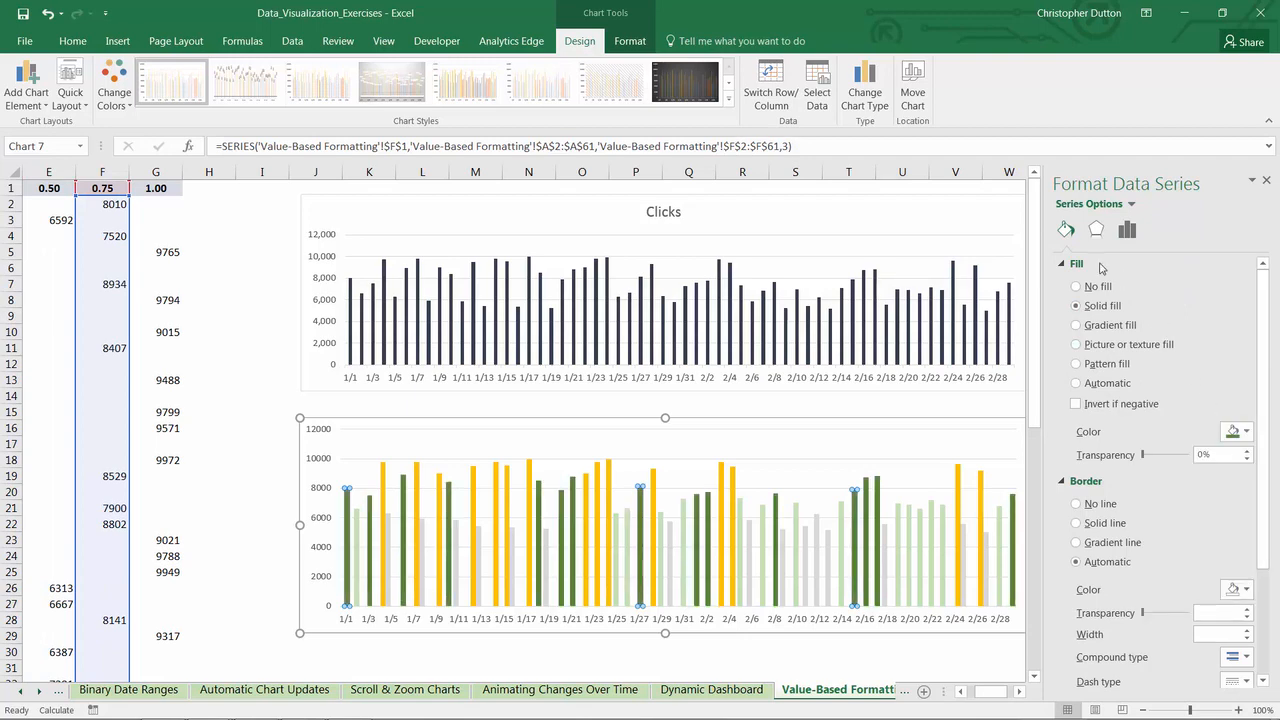
- Fill the 1.00 series with Green, Accent 6, Darker 50%, and finish formatting the series
left_click(1128, 205)
left_click(1140, 383)
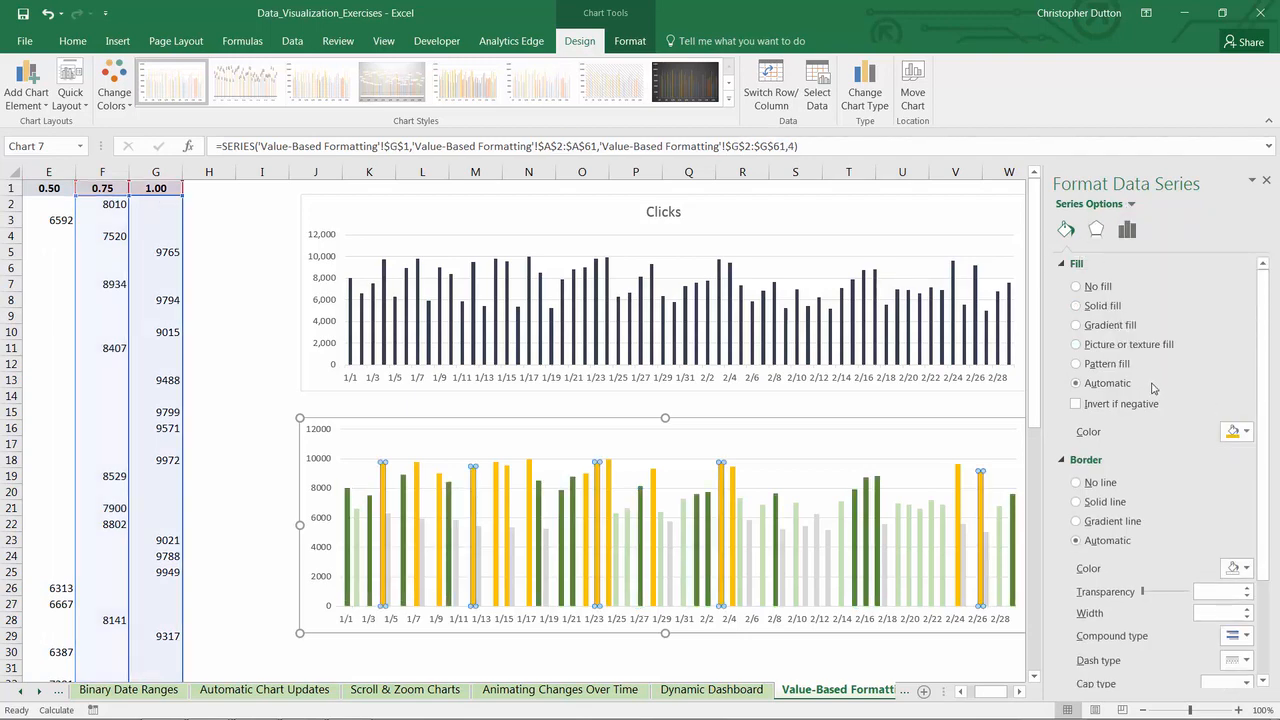
left_click(1240, 432)
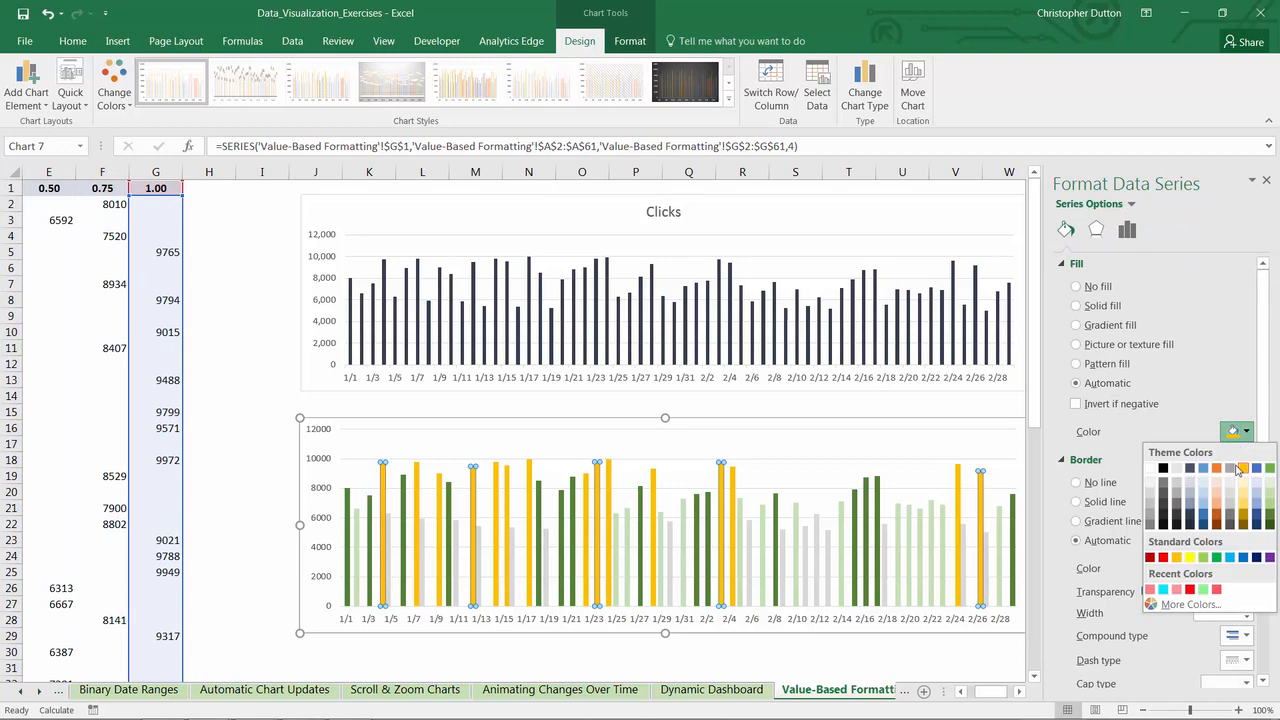
left_click(1269, 525)
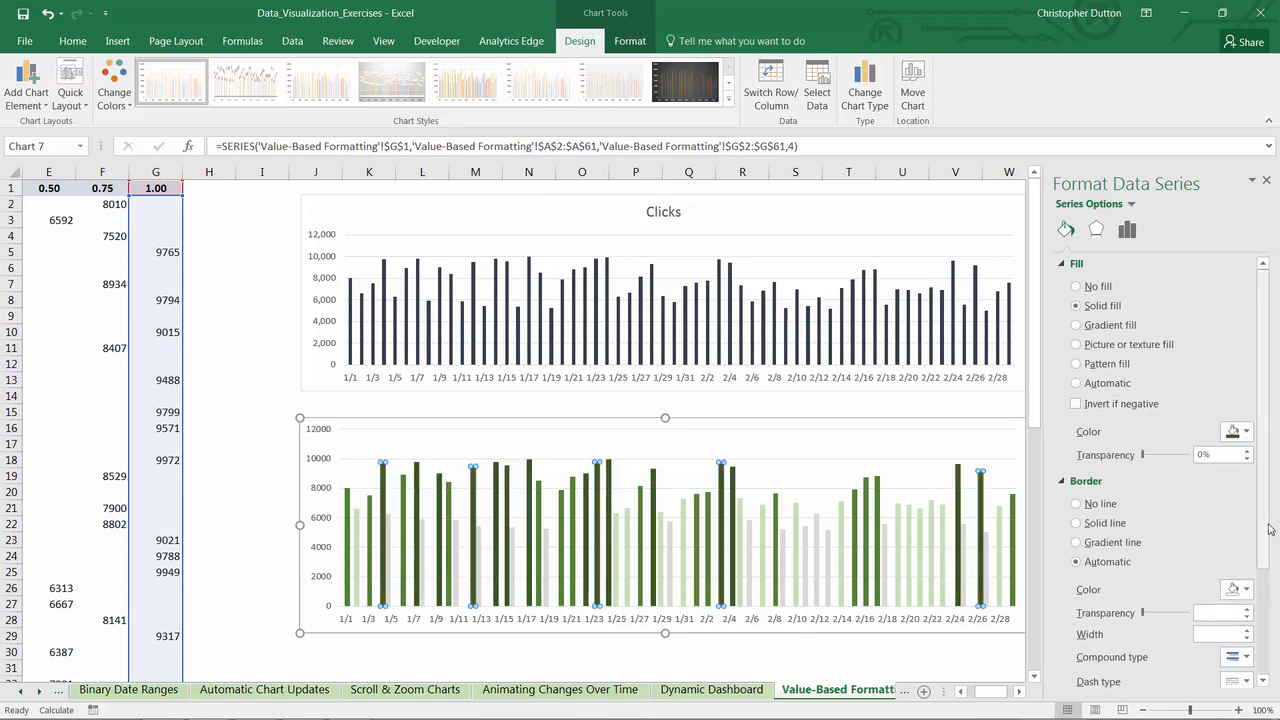
left_click(1268, 181)
left_click(1137, 300)
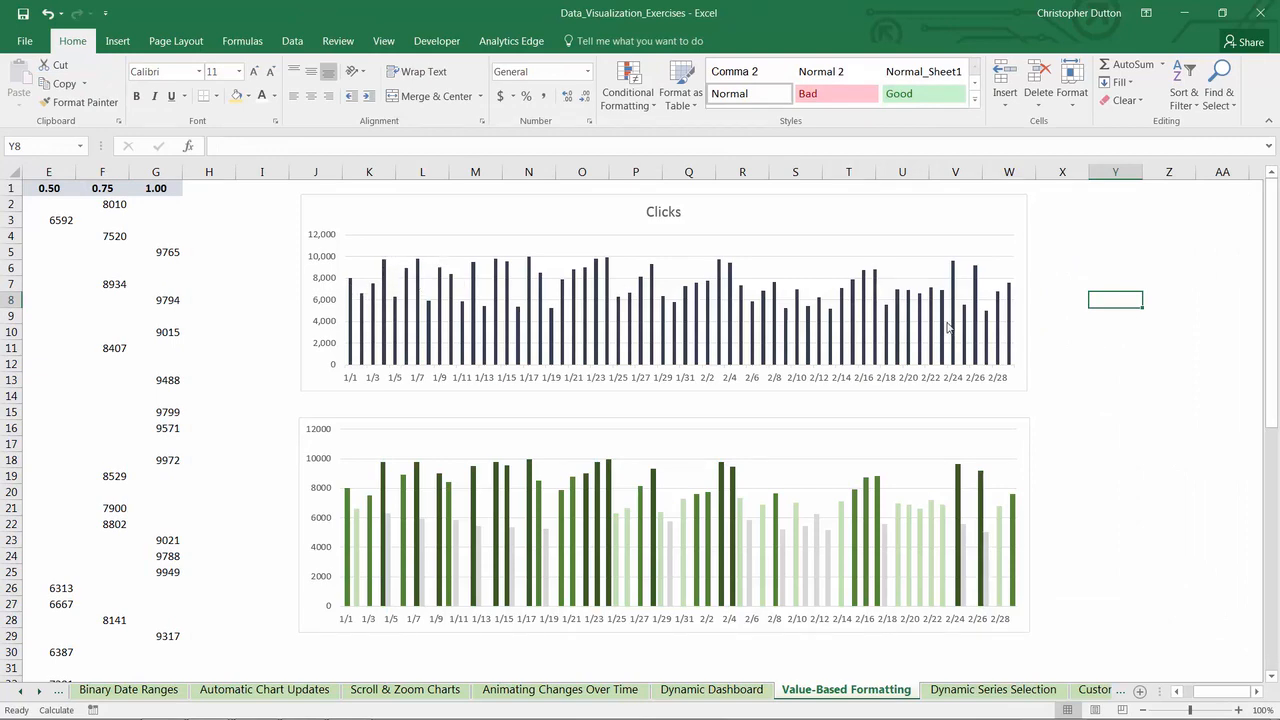
- Compare the source ranges of the Clicks chart, the four-series chart and its 0.25 series, ending on the first Clicks value in B2
left_click(842, 204)
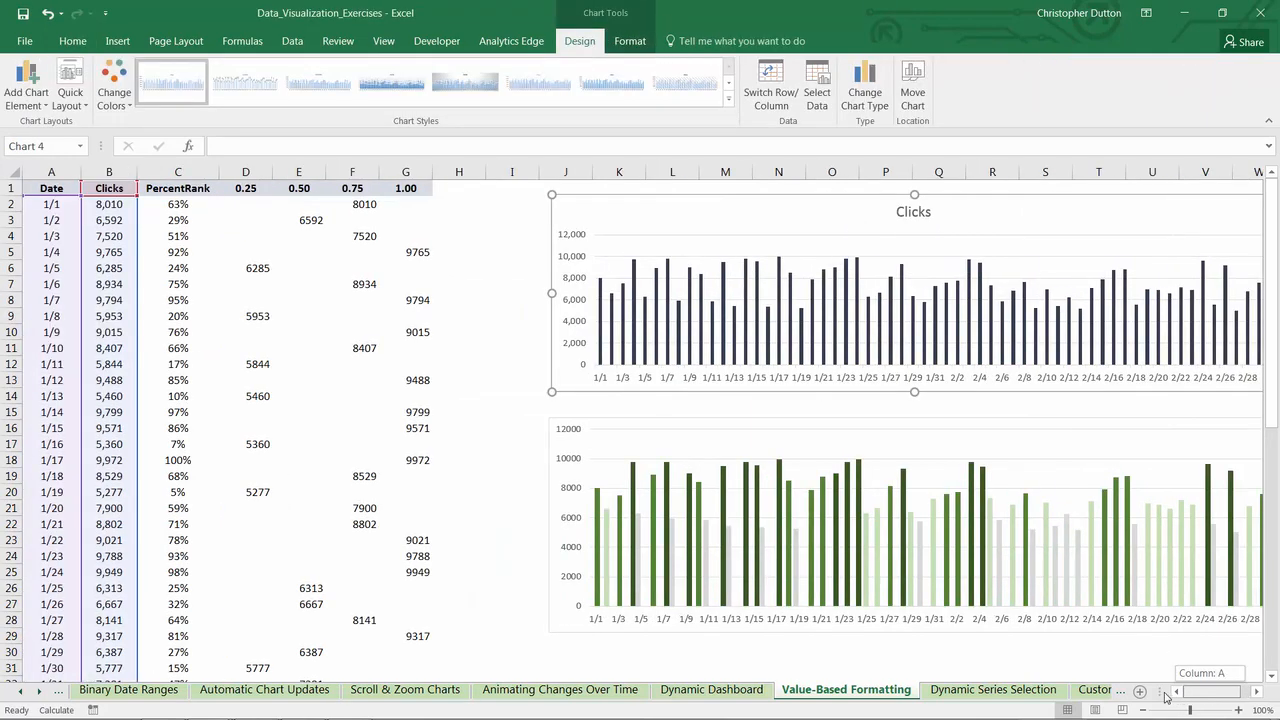
left_click_drag(1220, 691, 1195, 691)
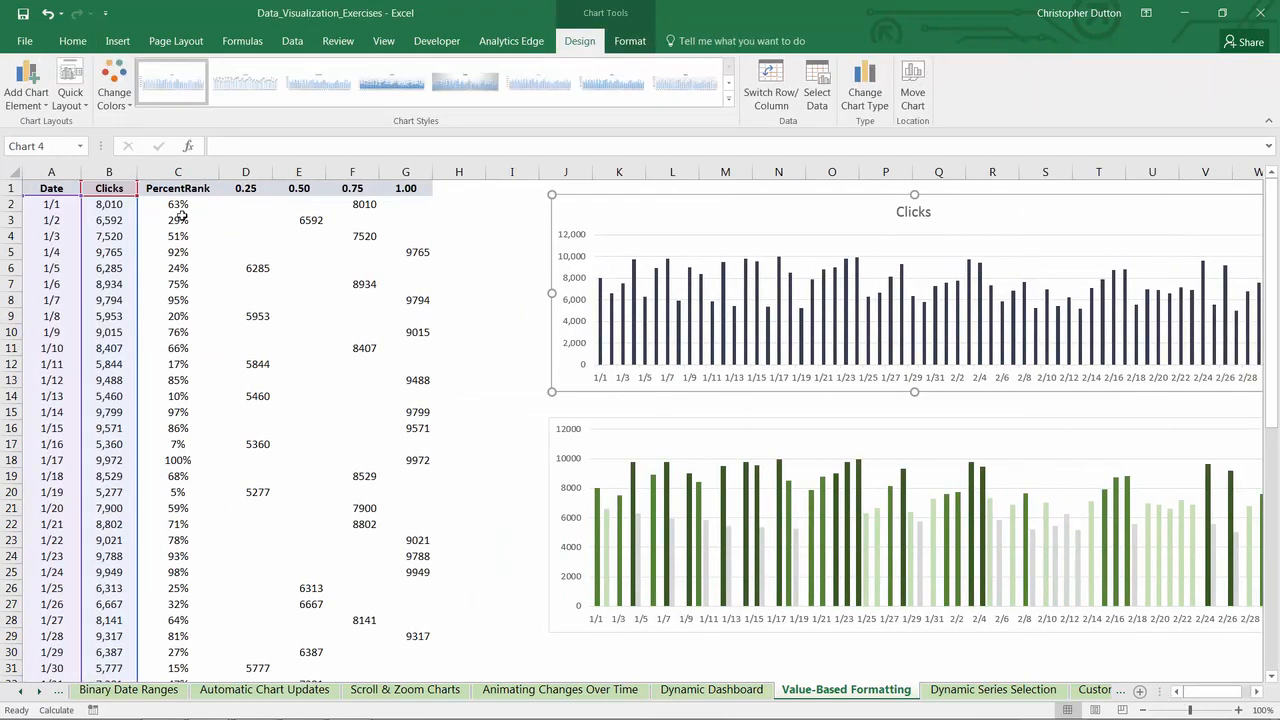
left_click(714, 479)
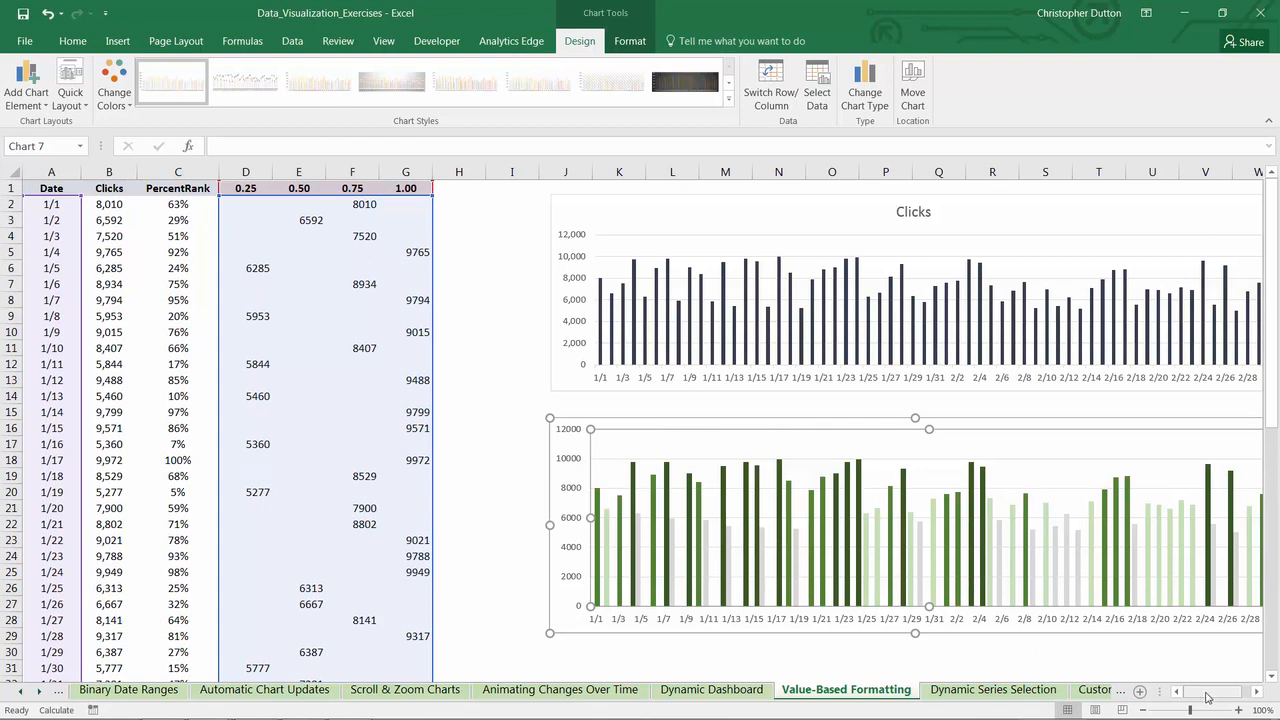
left_click_drag(1203, 691, 1212, 688)
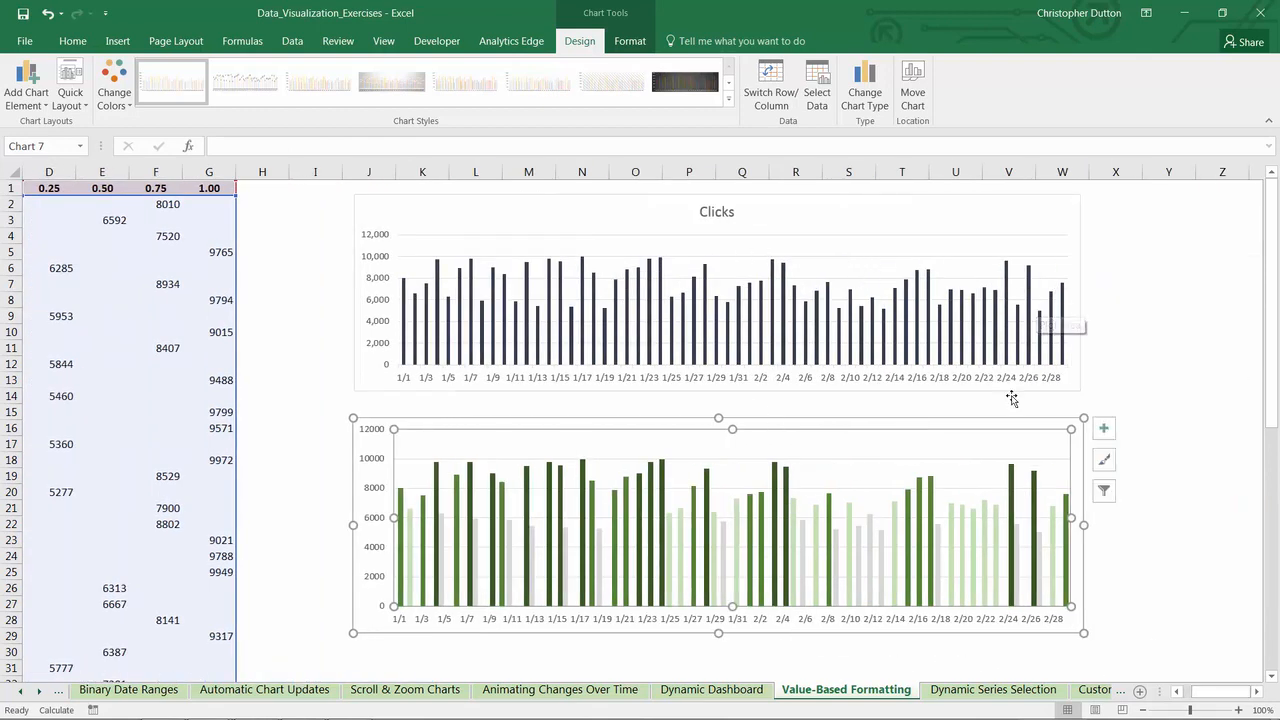
left_click(861, 542)
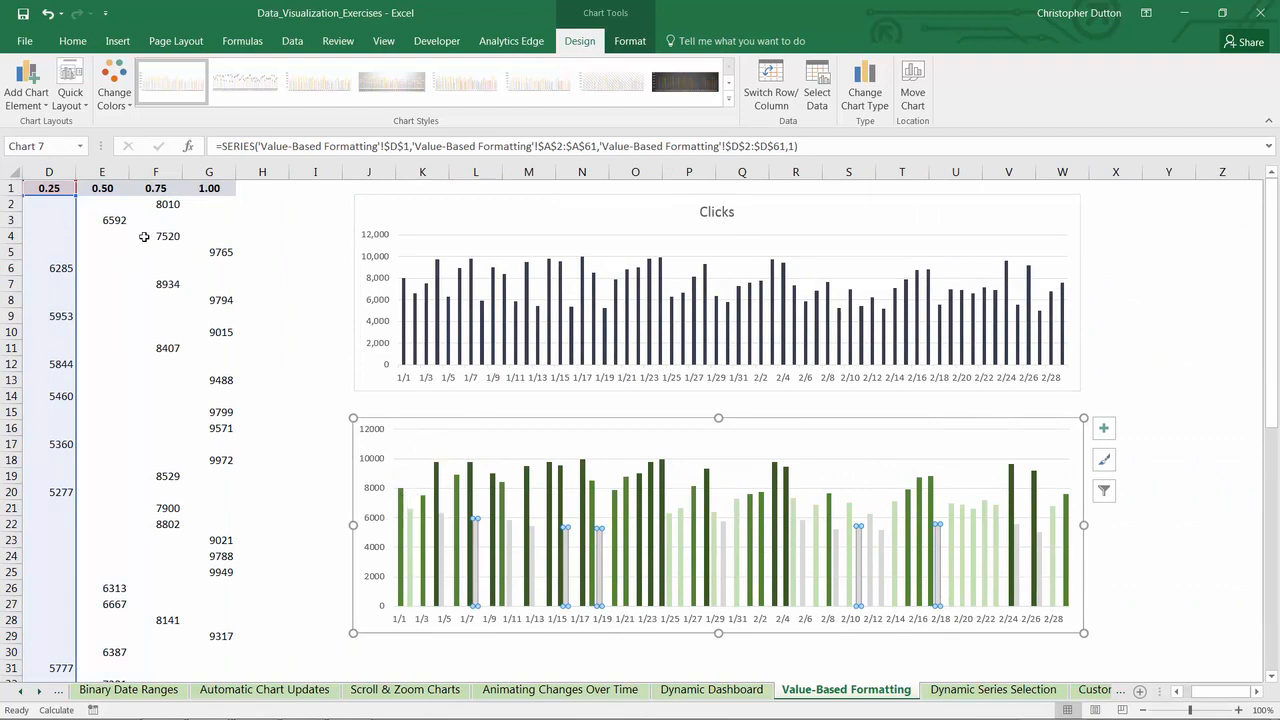
left_click(272, 287)
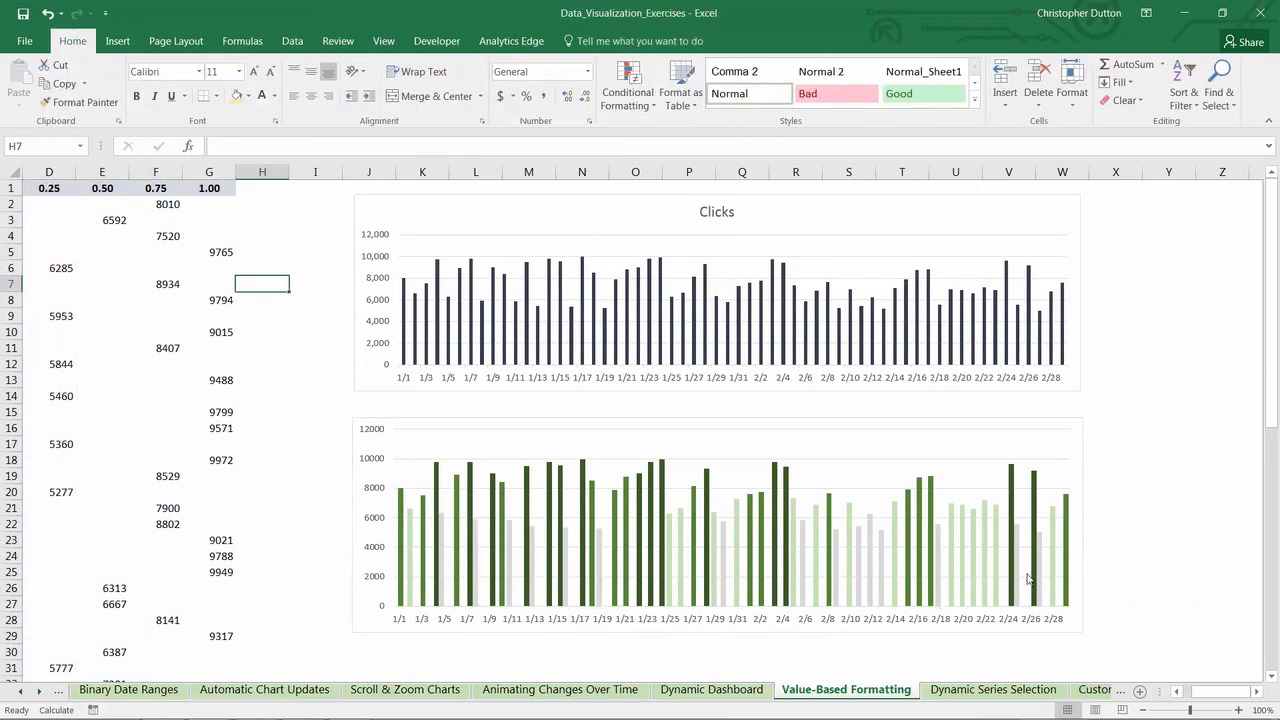
left_click_drag(1201, 692, 1187, 691)
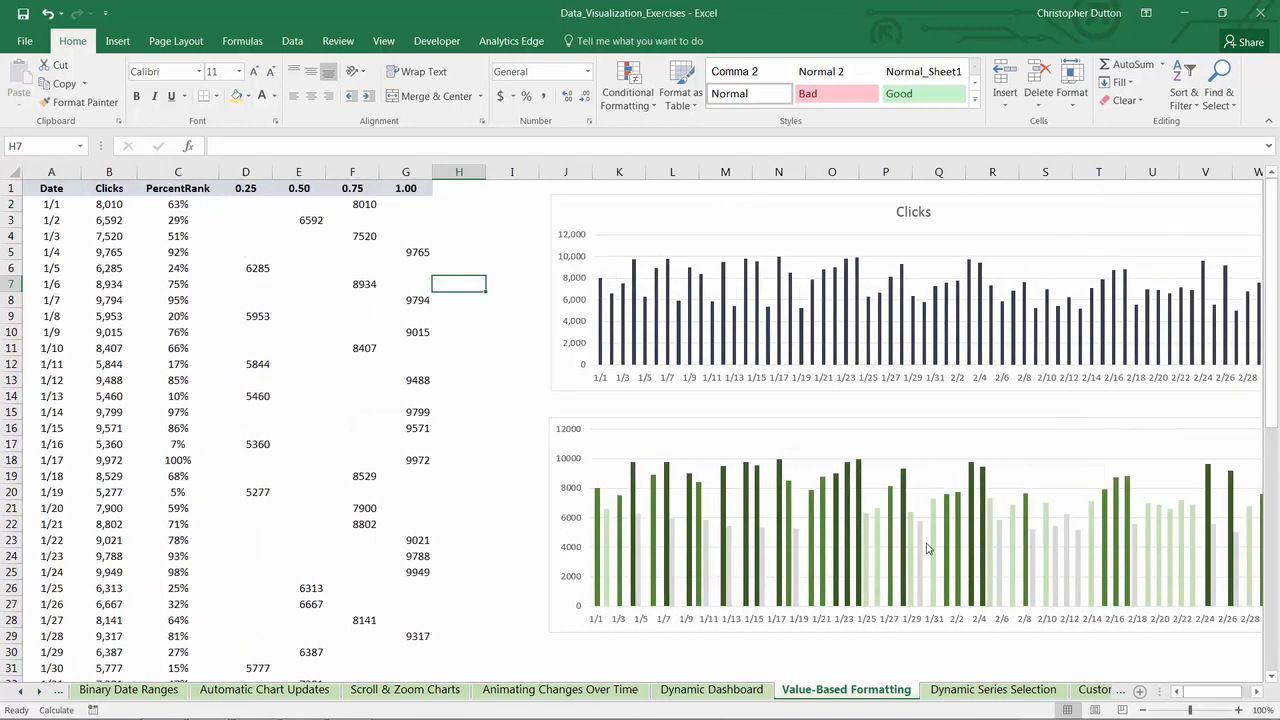
left_click(96, 206)
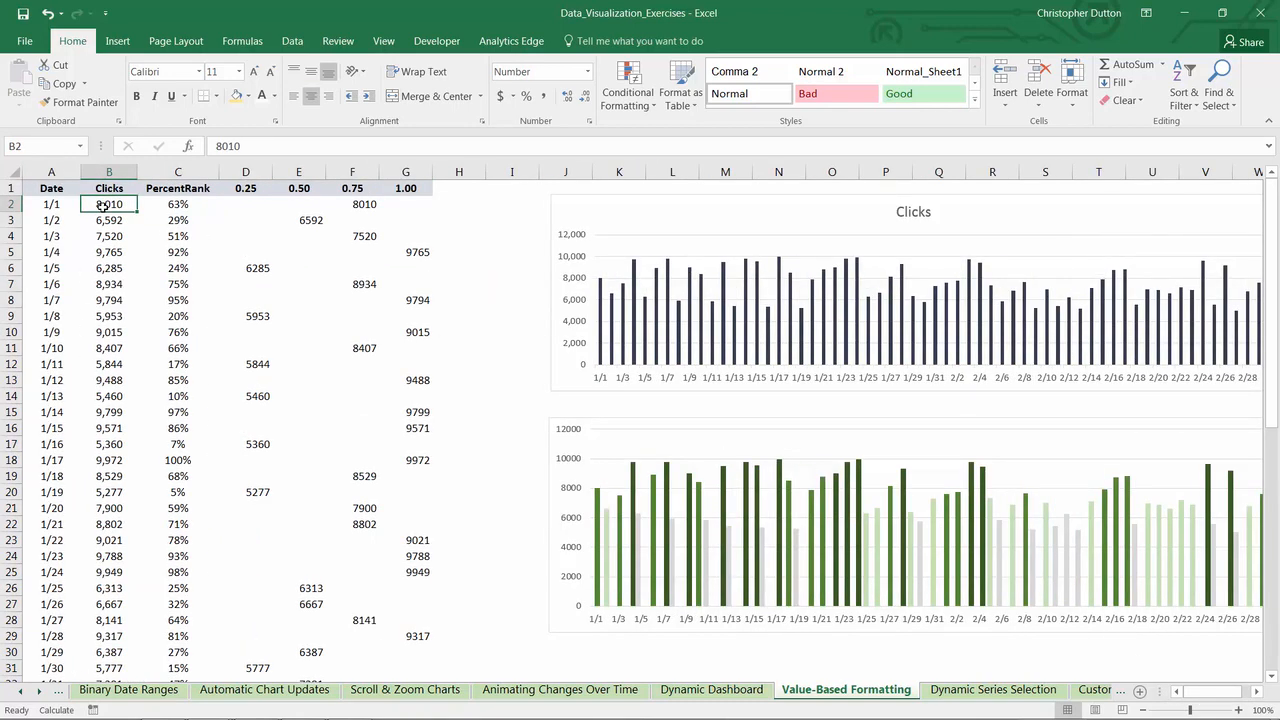
- Enter =RANDBETWEEN(5000,10000) in B2 and fill it down the whole Clicks column
type("=")
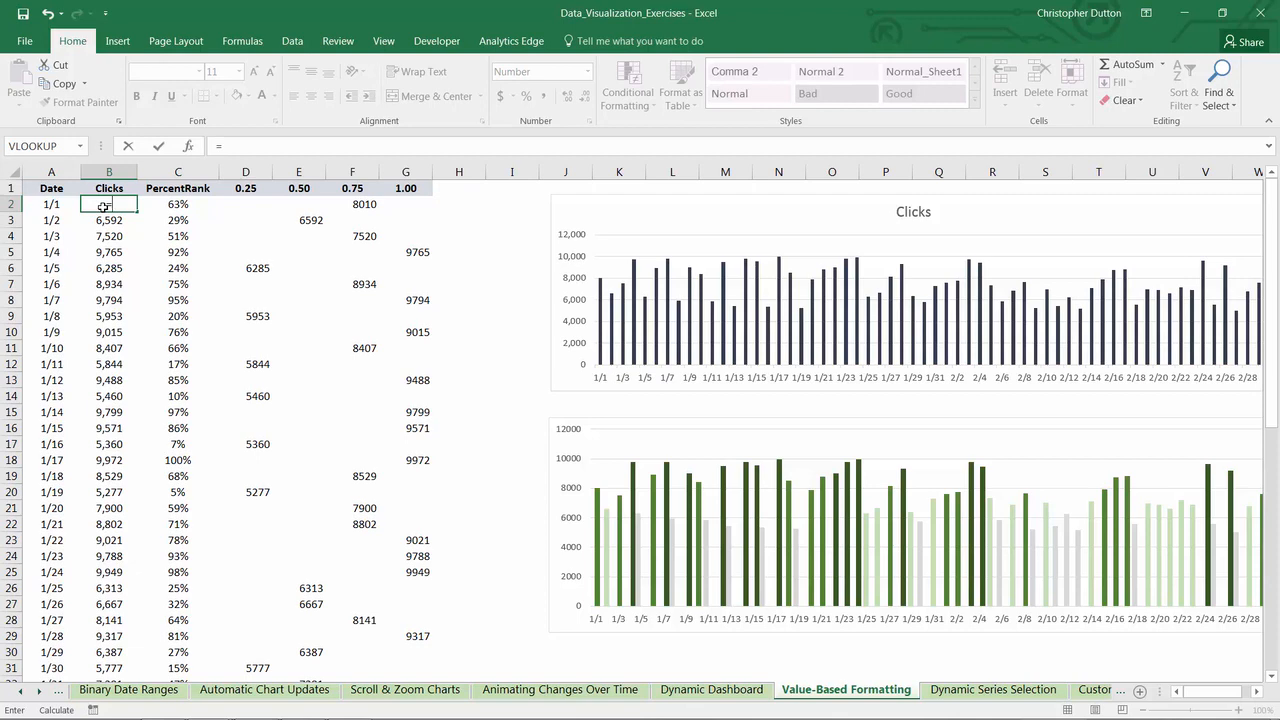
type("RA")
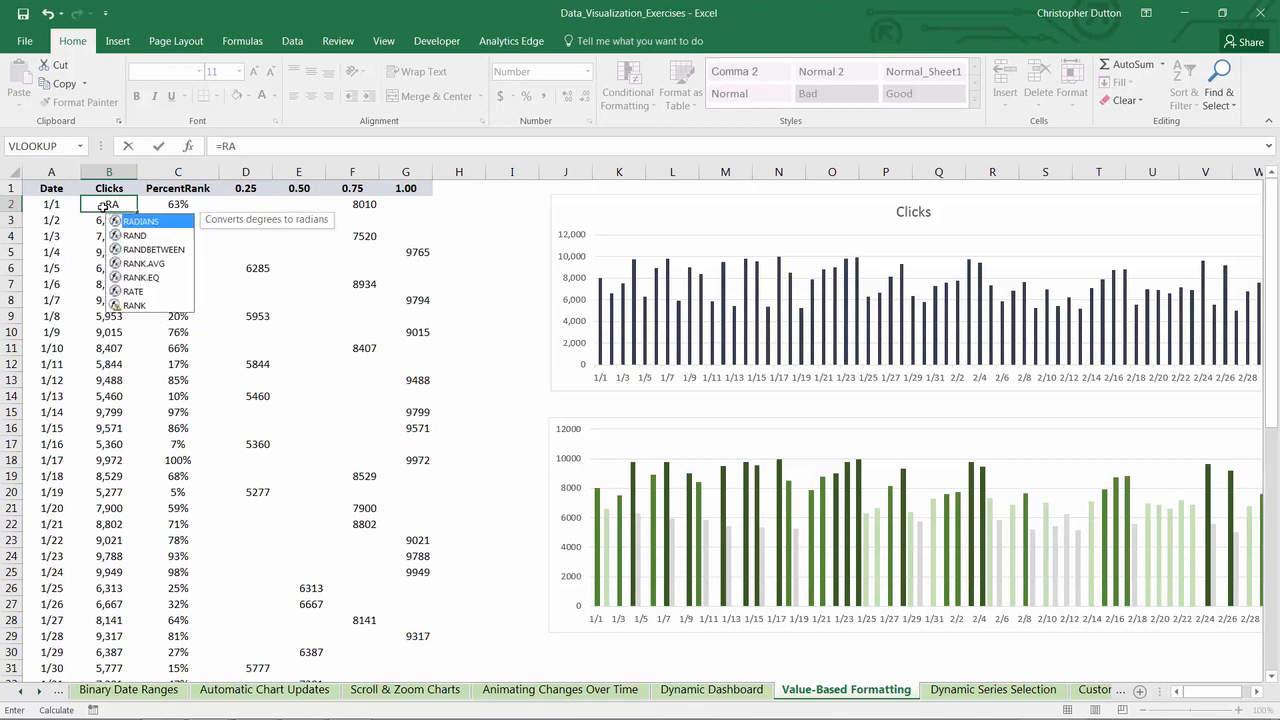
type("NDBE")
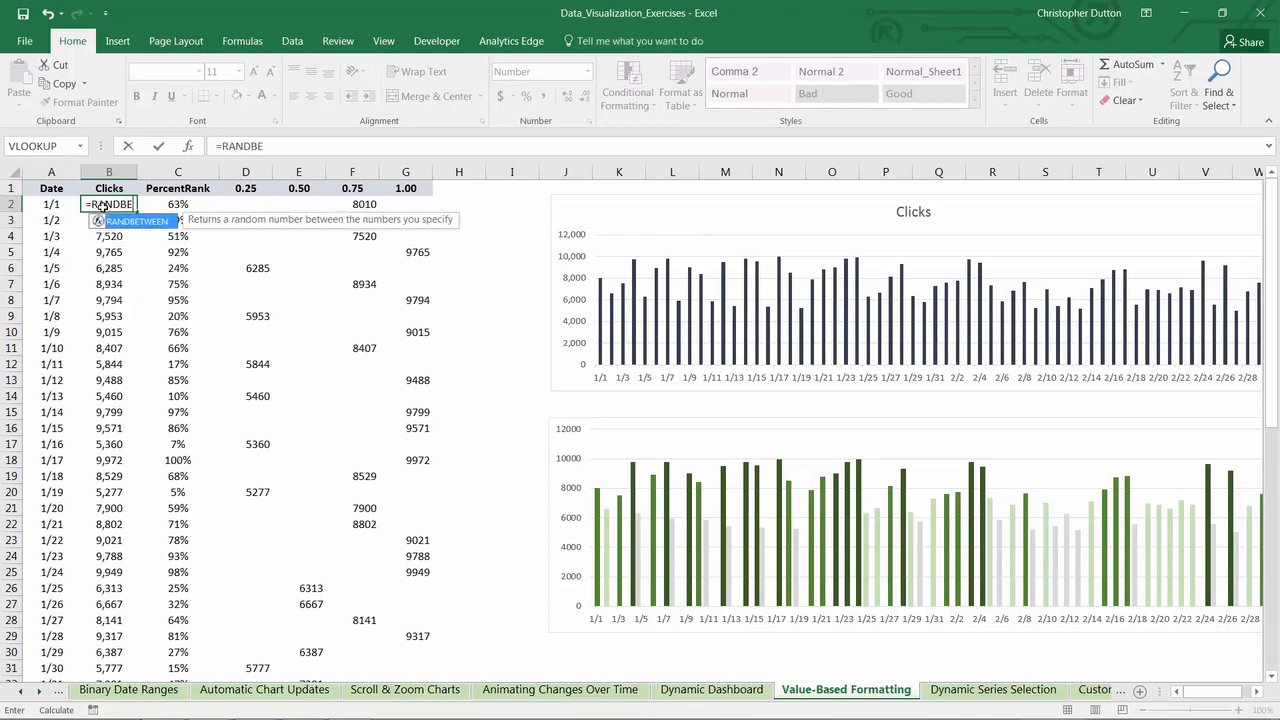
type("TWEEN(")
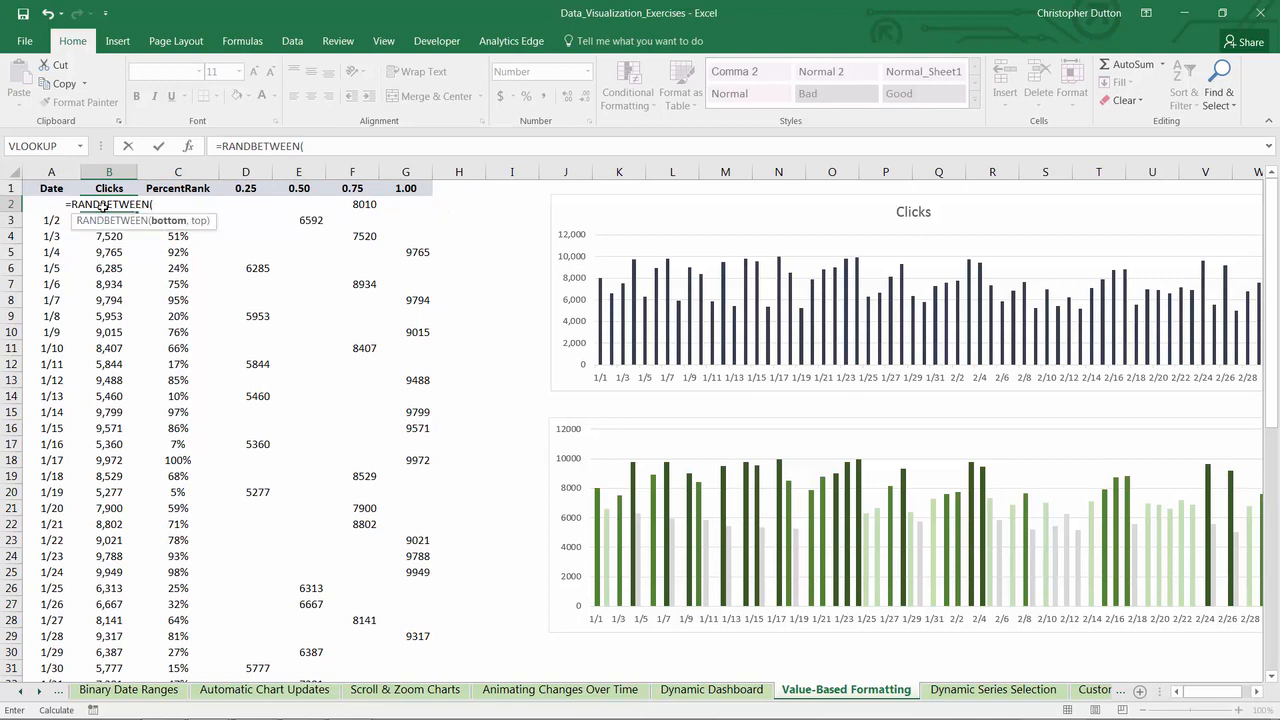
type("5000,10000")
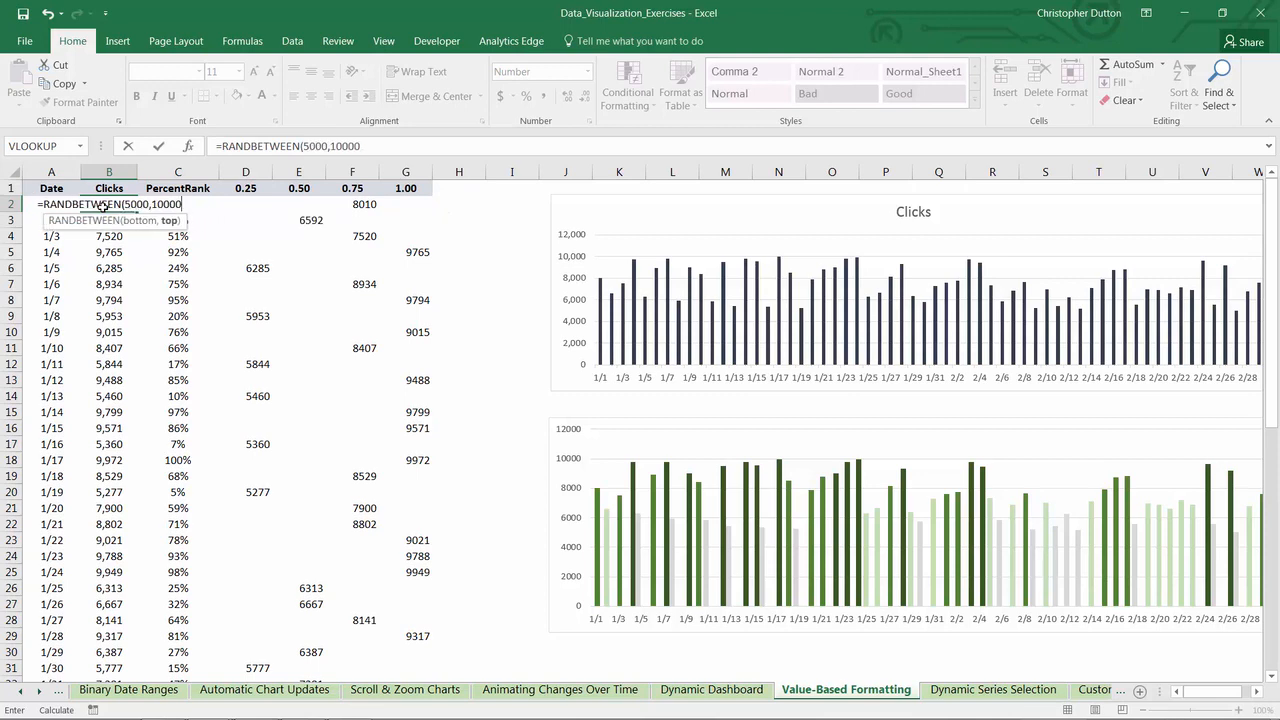
type(")")
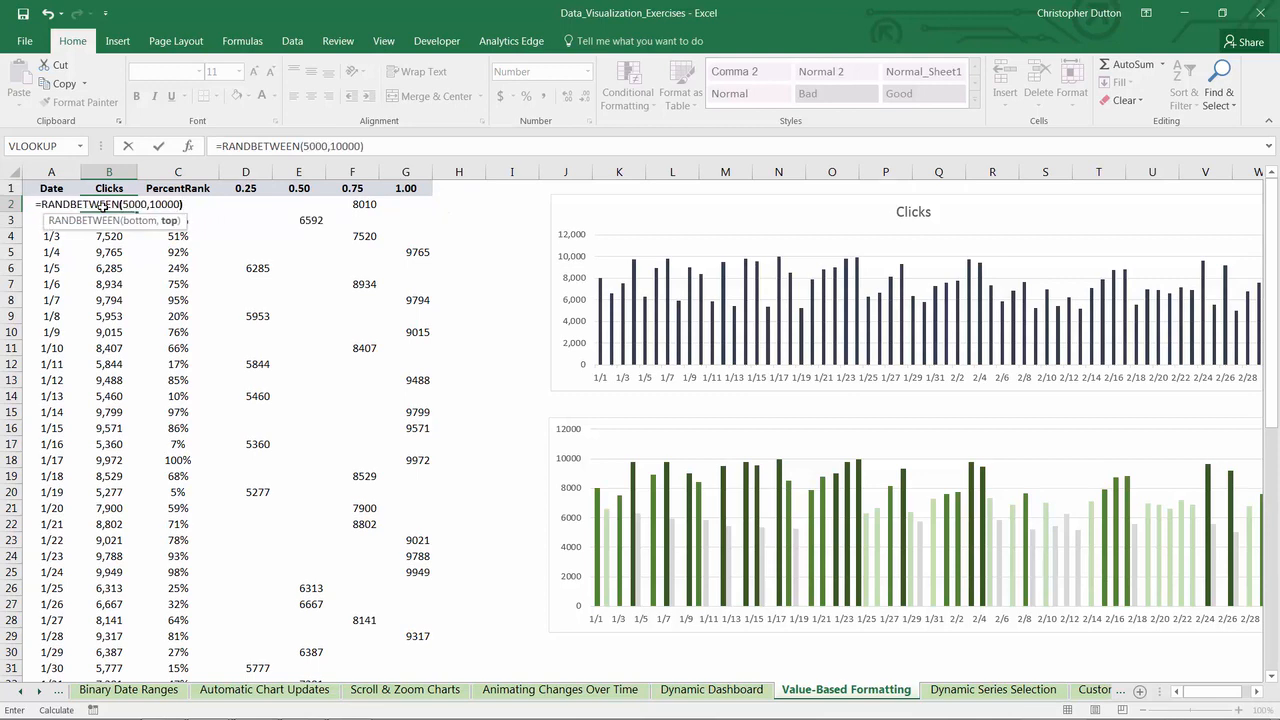
key("ctrl+Return")
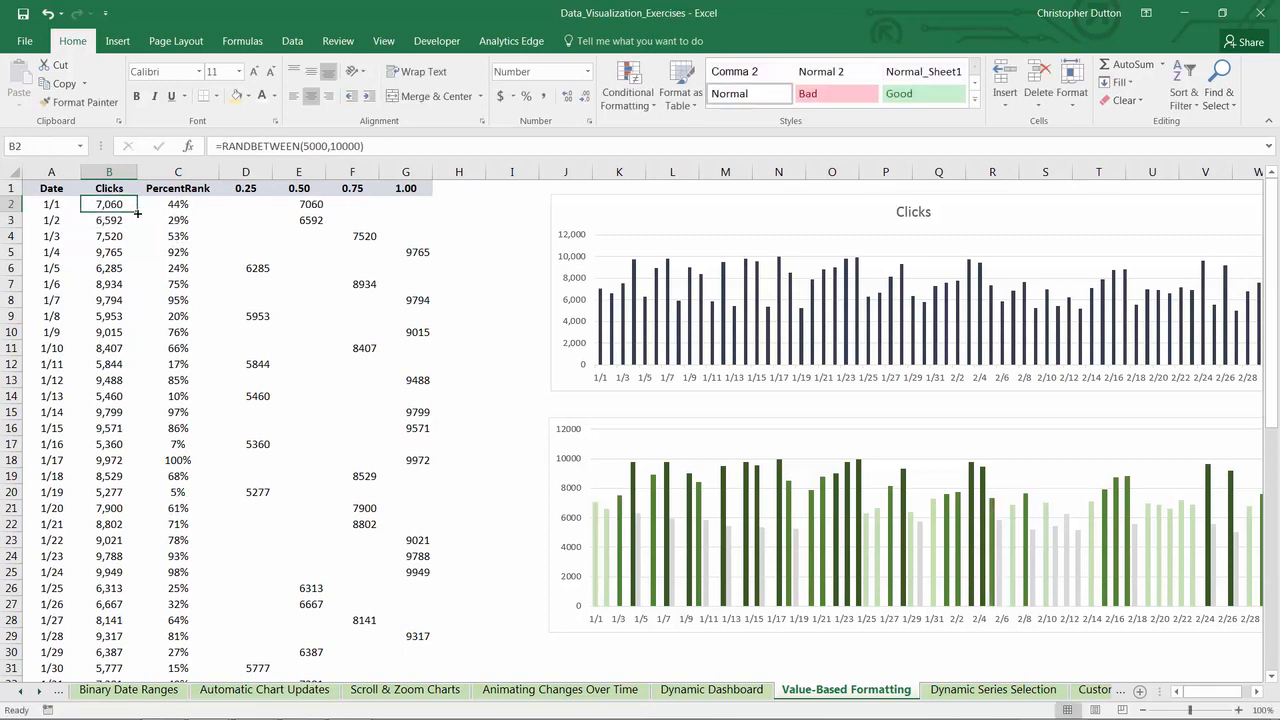
double_click(137, 212)
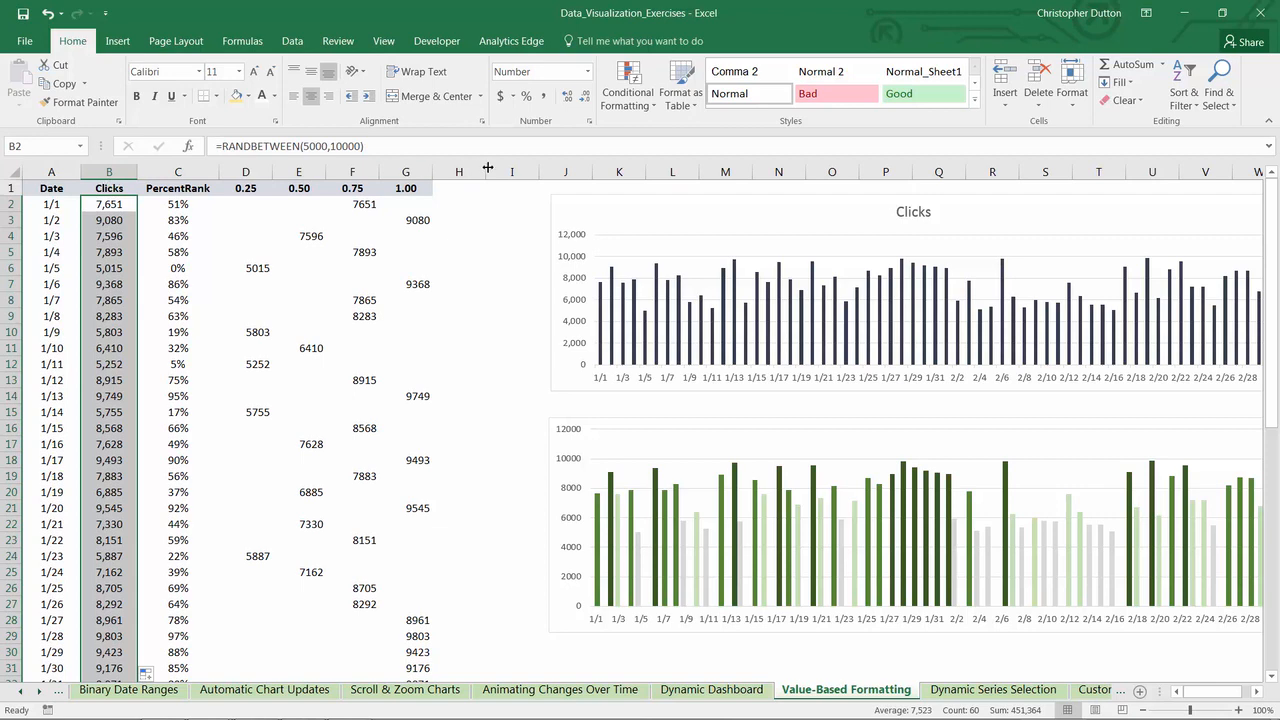
- Narrow the empty columns H and I between the data table and the charts
mouse_move(485, 171)
left_mouse_down()
mouse_move(458, 171)
mouse_move(483, 171)
left_mouse_up()
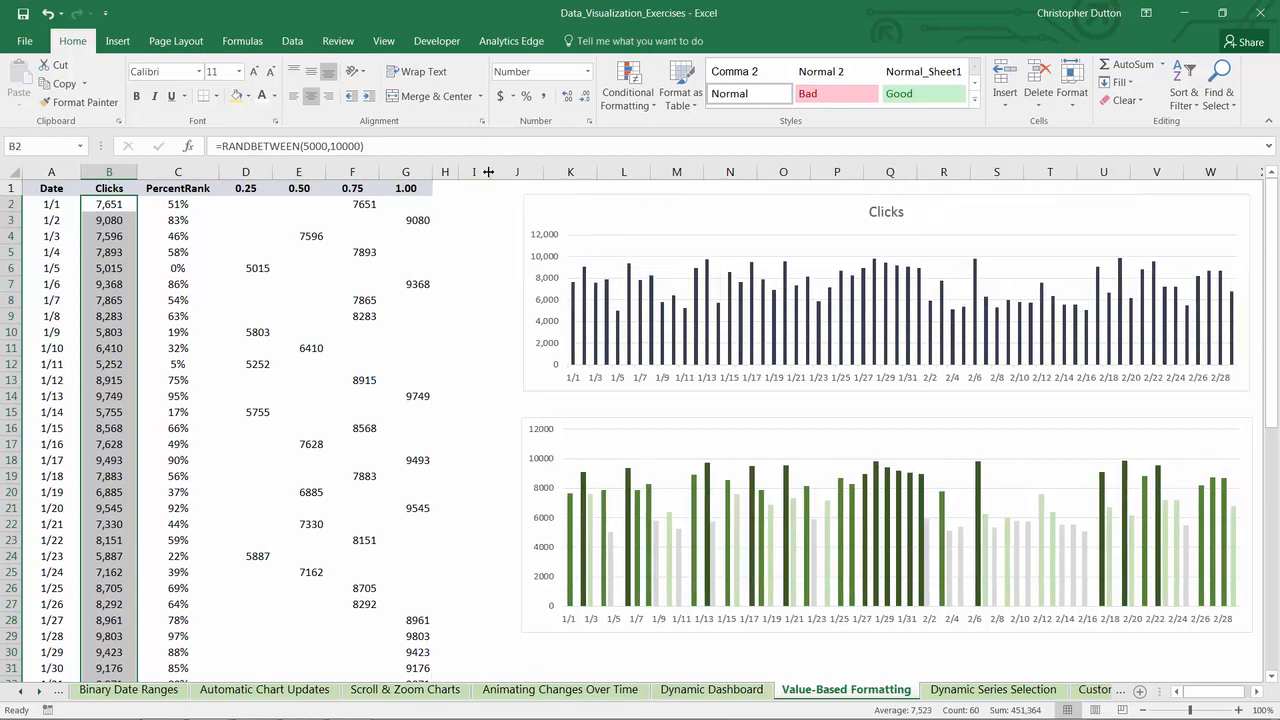
- Recalculate the workbook repeatedly to generate new random click values and refresh both charts
left_click(242, 41)
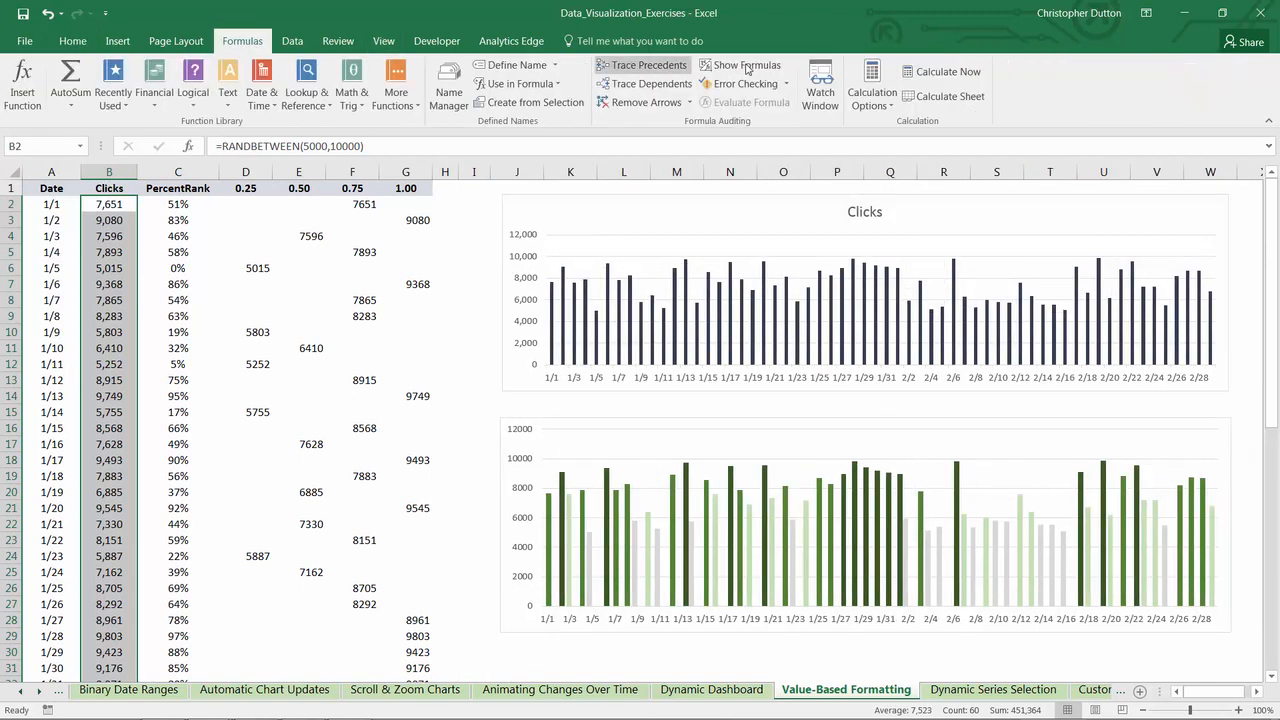
left_click(934, 72)
left_click(934, 72)
left_click(934, 72)
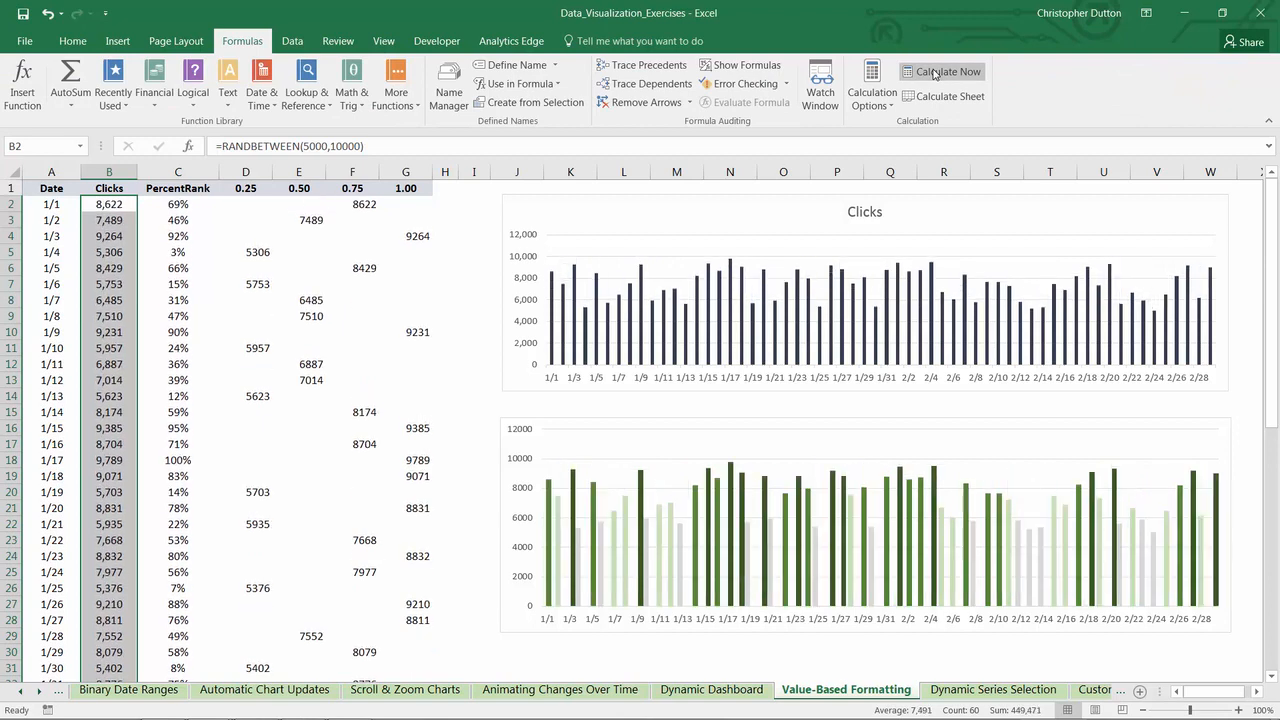
left_click(934, 72)
left_click(934, 72)
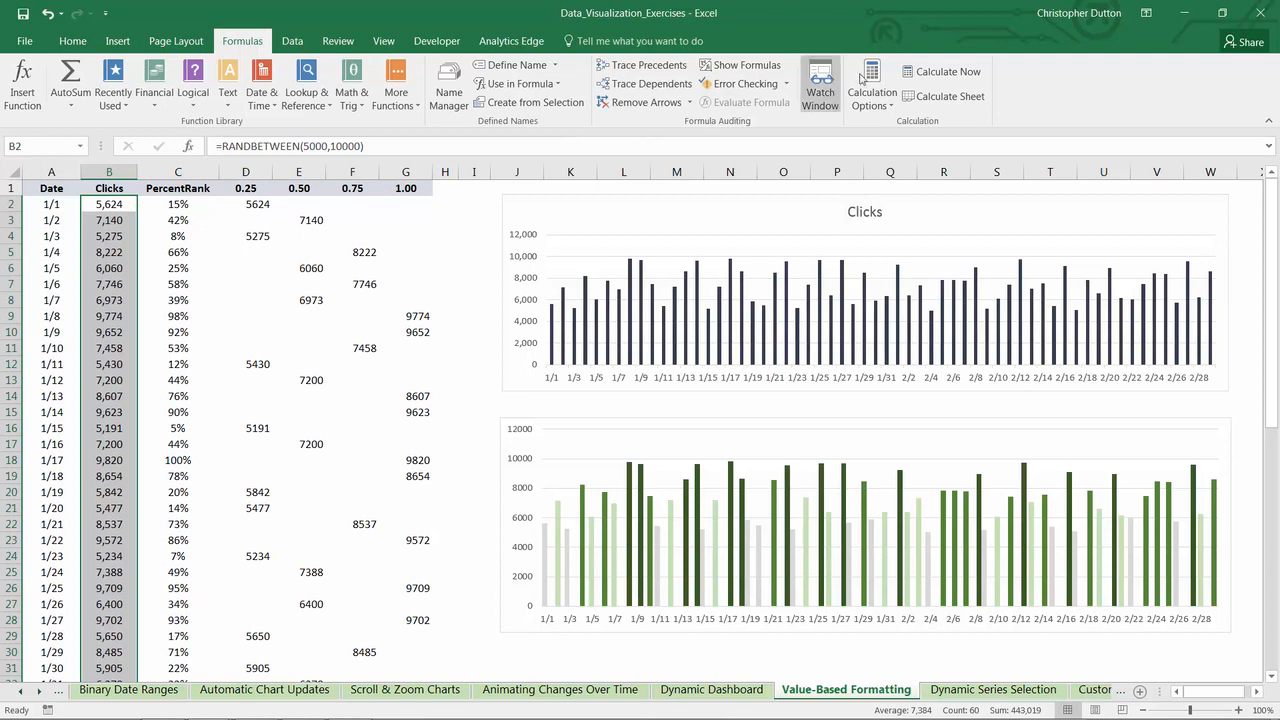
left_click(925, 77)
left_click(925, 77)
left_click(926, 77)
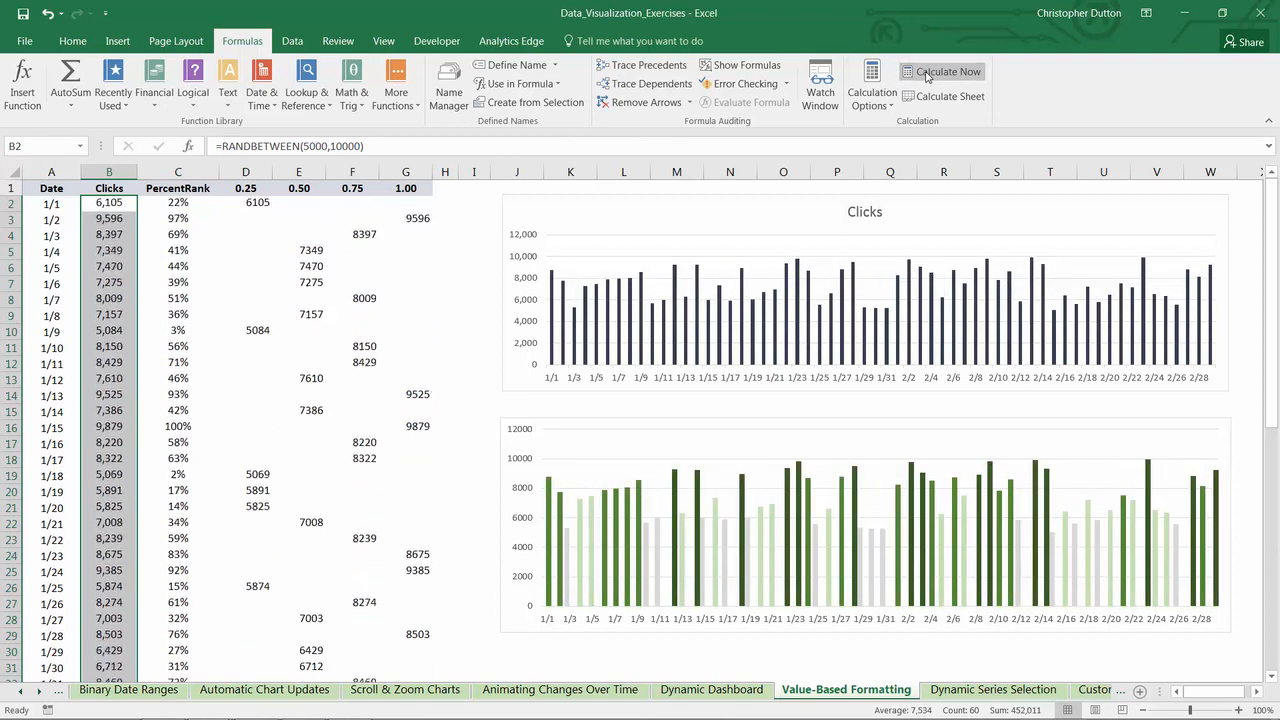
left_click(925, 77)
left_click(925, 77)
left_click(925, 77)
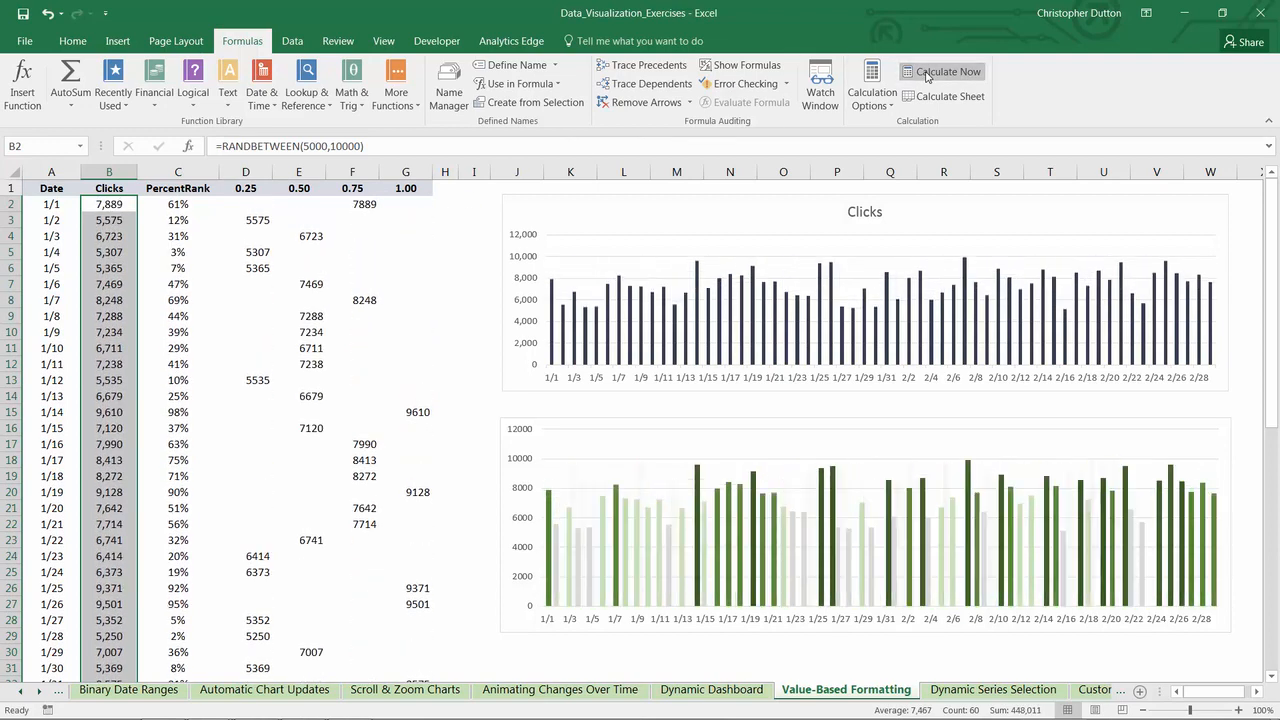
left_click(925, 77)
left_click(925, 77)
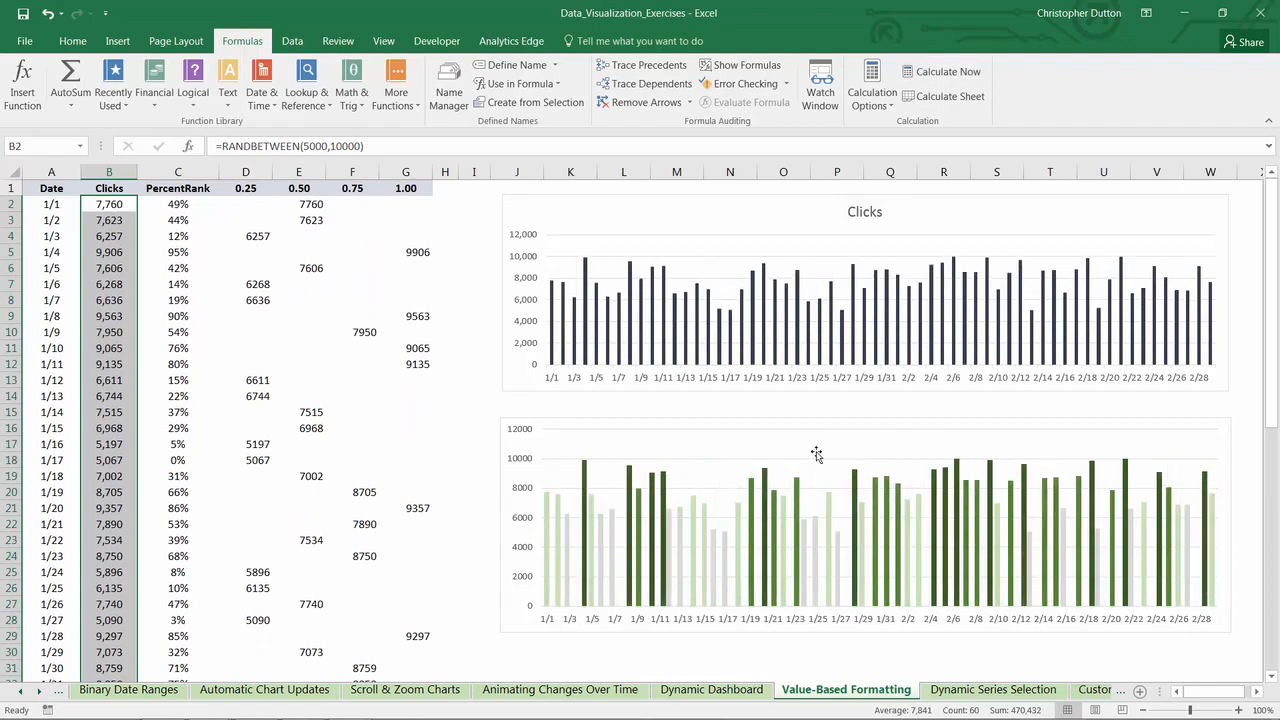